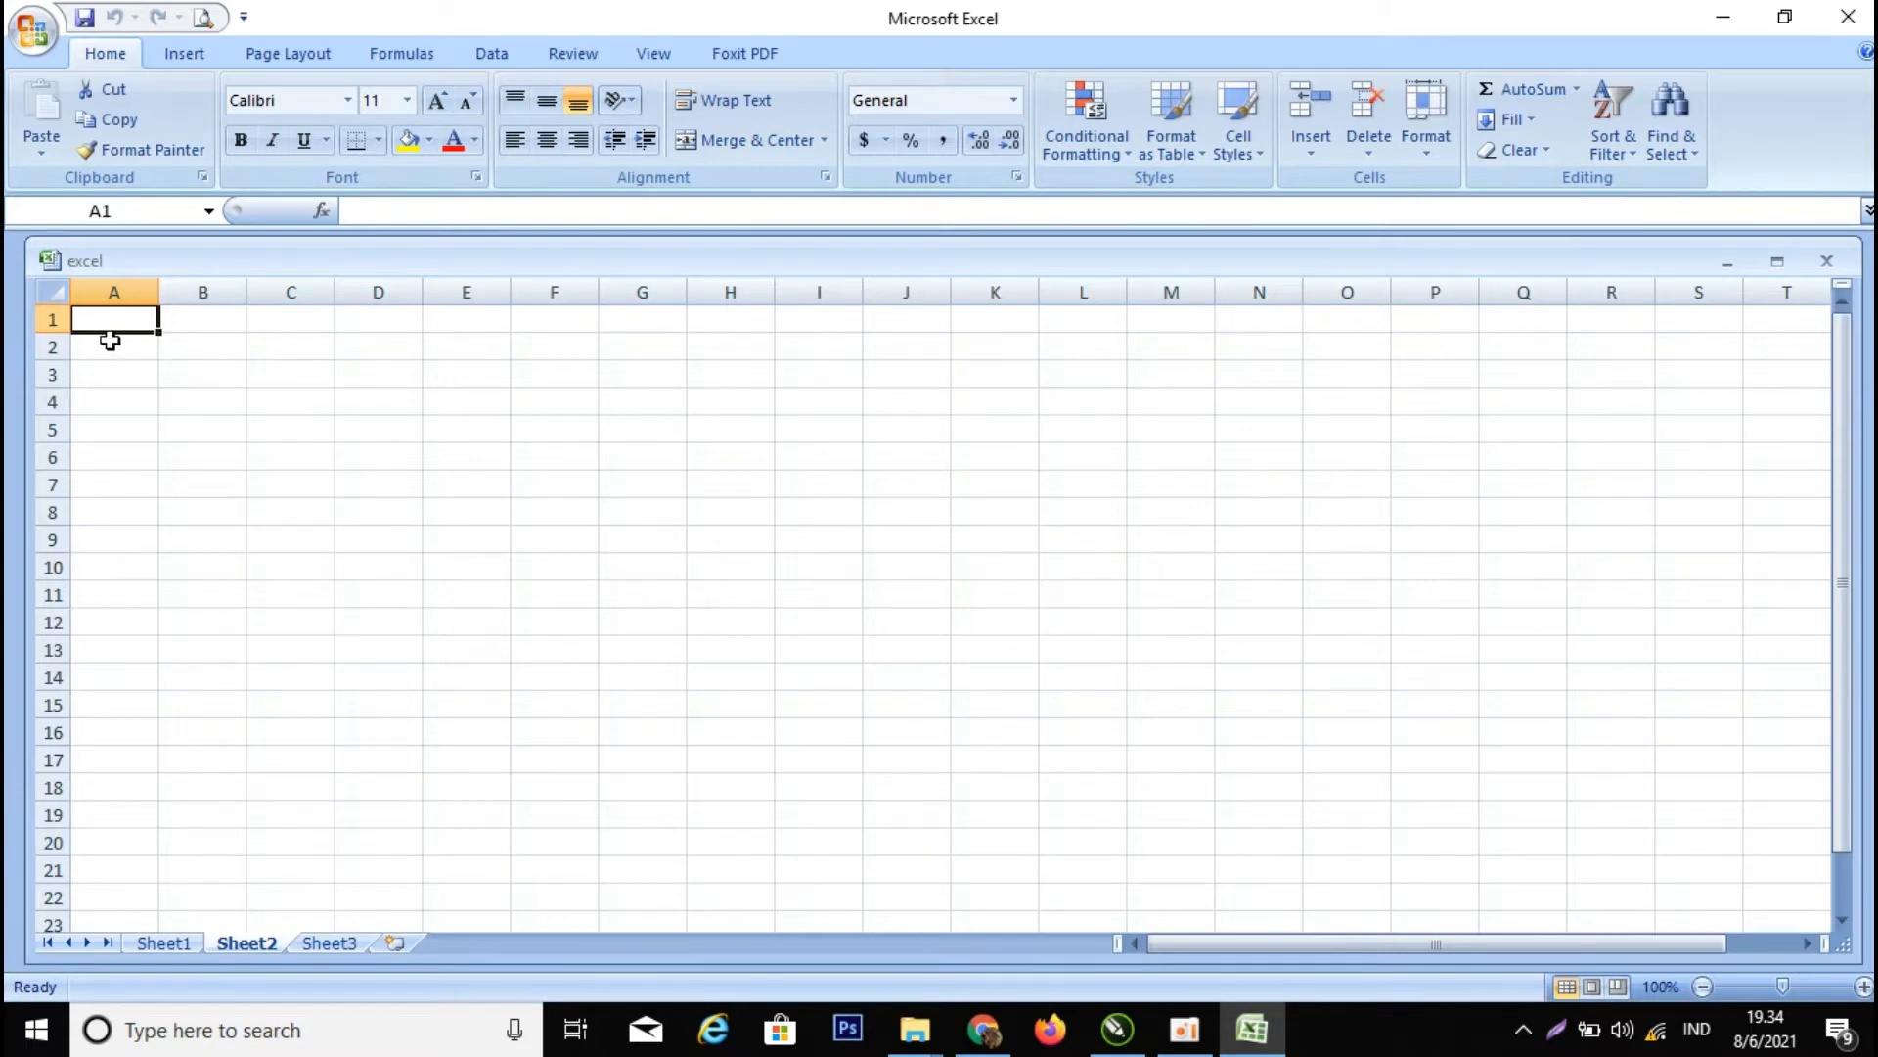
click(109, 340)
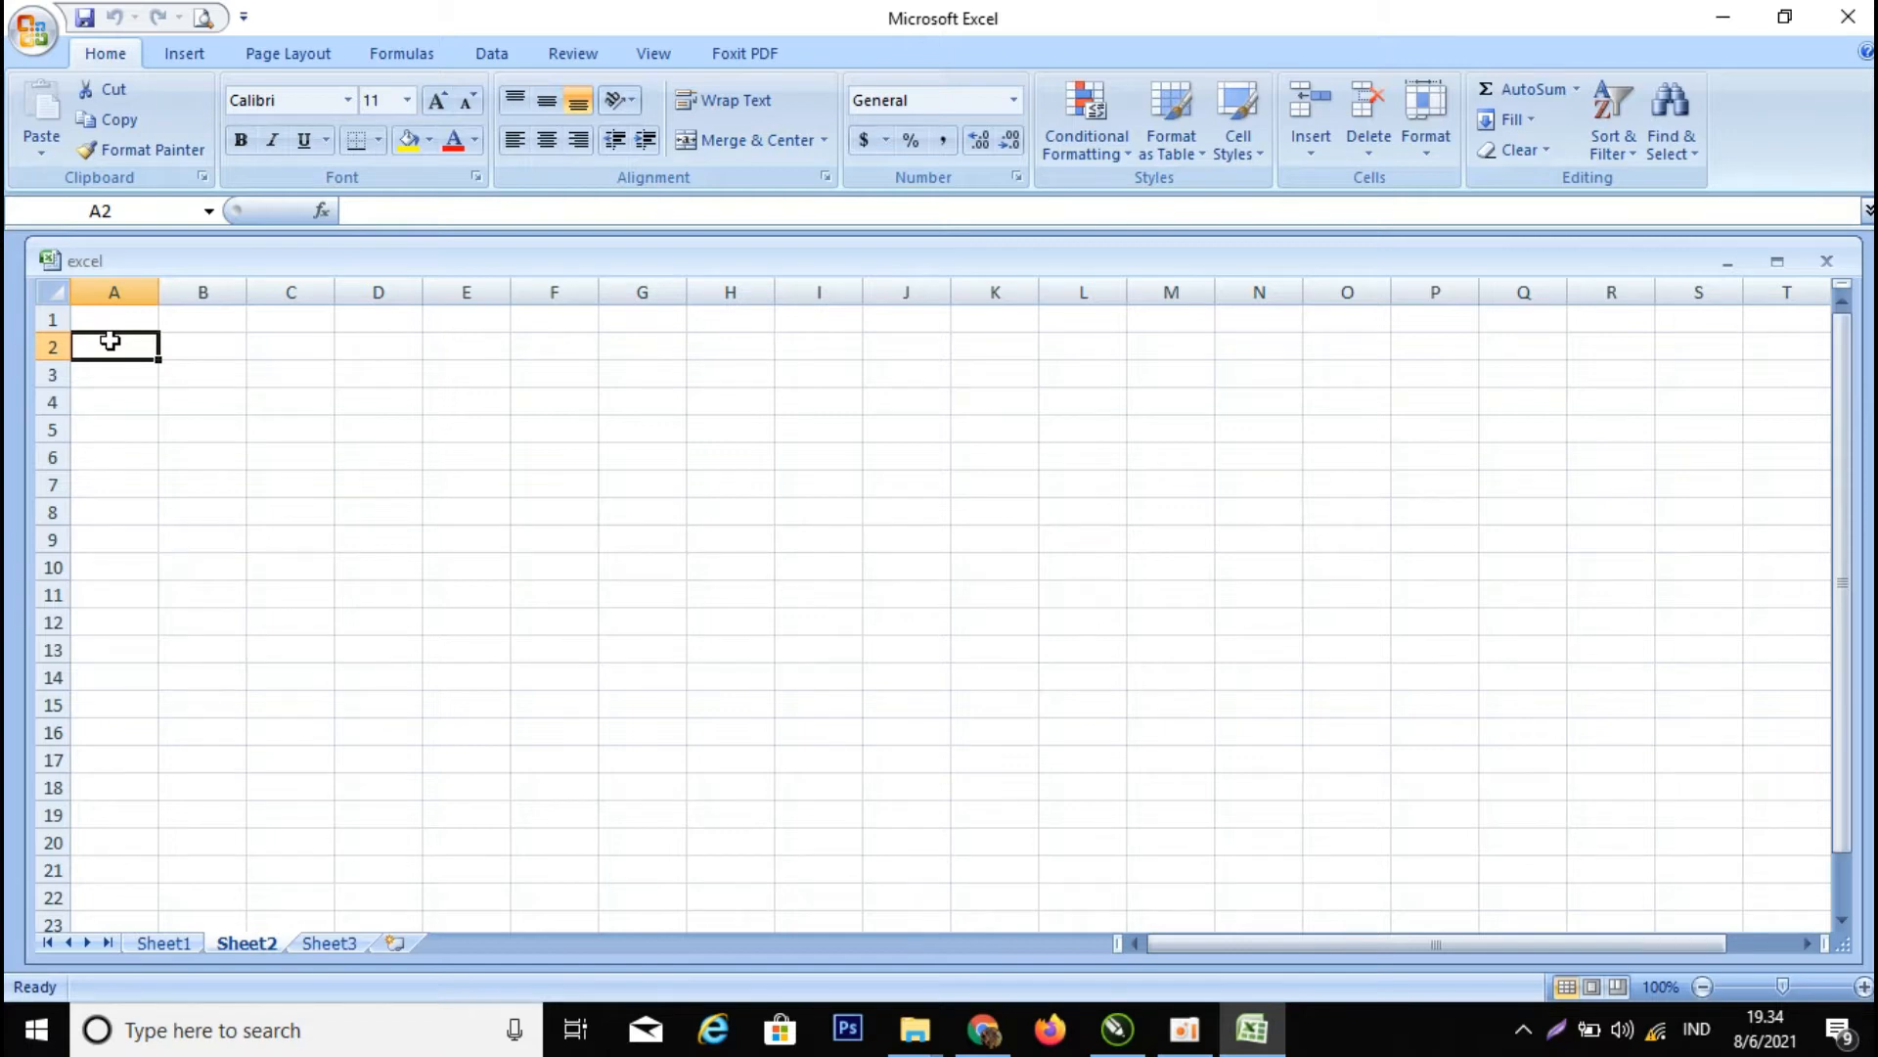
text(D)
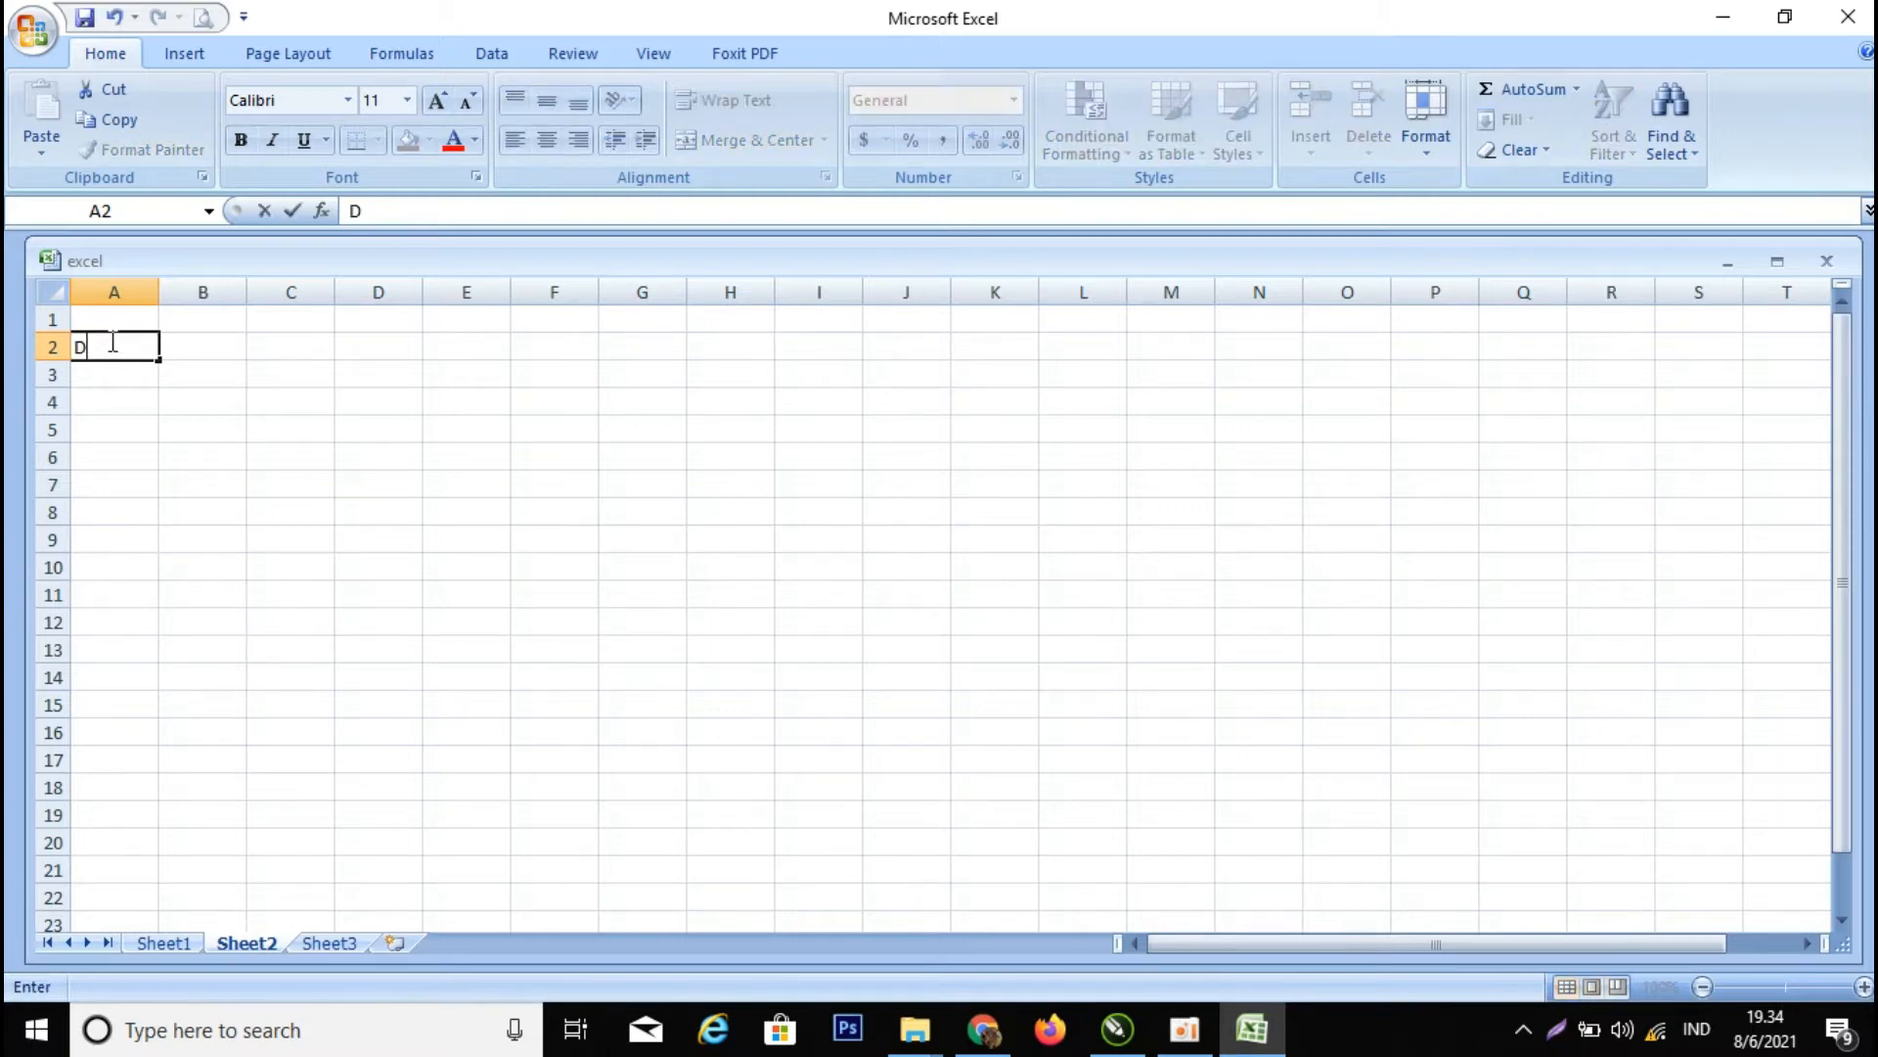
text(AFTAR NAMA)
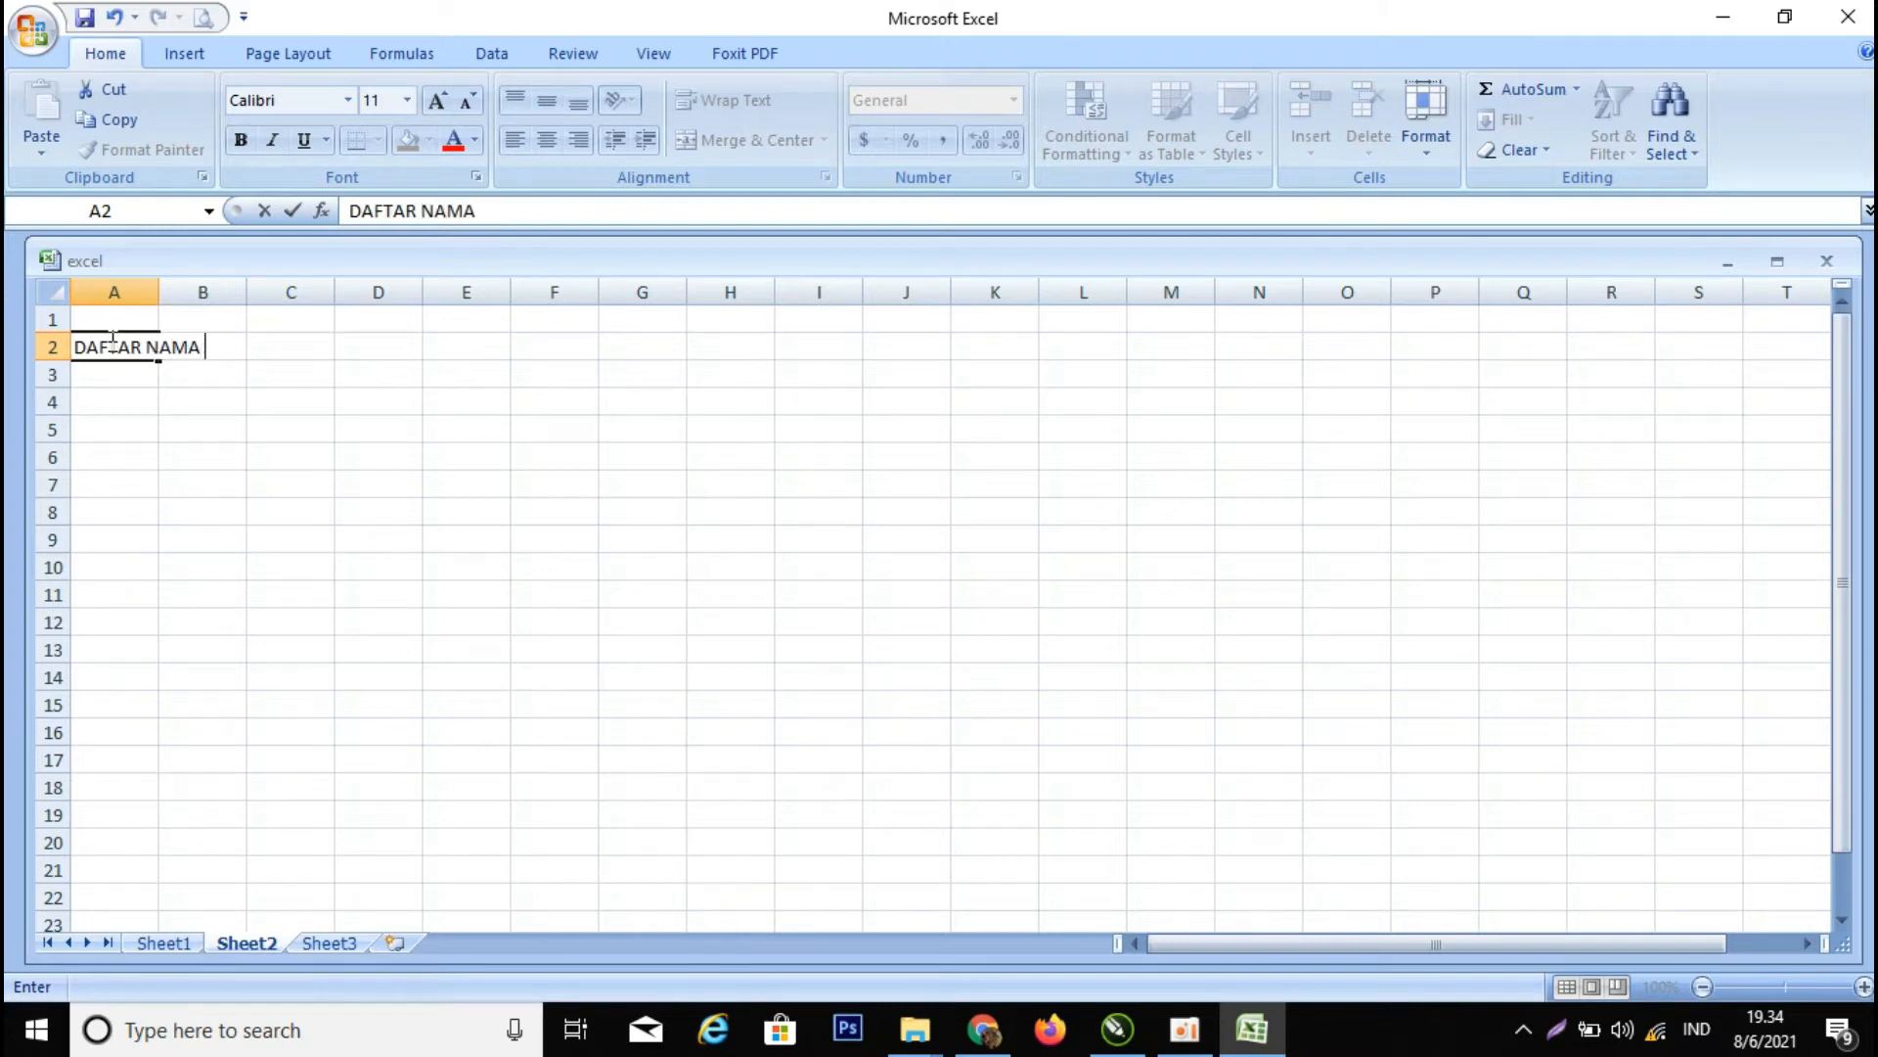
text( KARYA)
key(BackSpace)
key(BackSpace)
key(BackSpace)
key(BackSpace)
key(BackSpace)
key(BackSpace)
key(BackSpace)
key(BackSpace)
key(BackSpace)
key(BackSpace)
key(BackSpace)
key(BackSpace)
key(BackSpace)
key(BackSpace)
key(BackSpace)
key(BackSpace)
key(BackSpace)
- Enter the title lines BIODATA KARYAWAN in A2, PT. ANGIN RIBUT in A3 and 2021 in A4
text(BI)
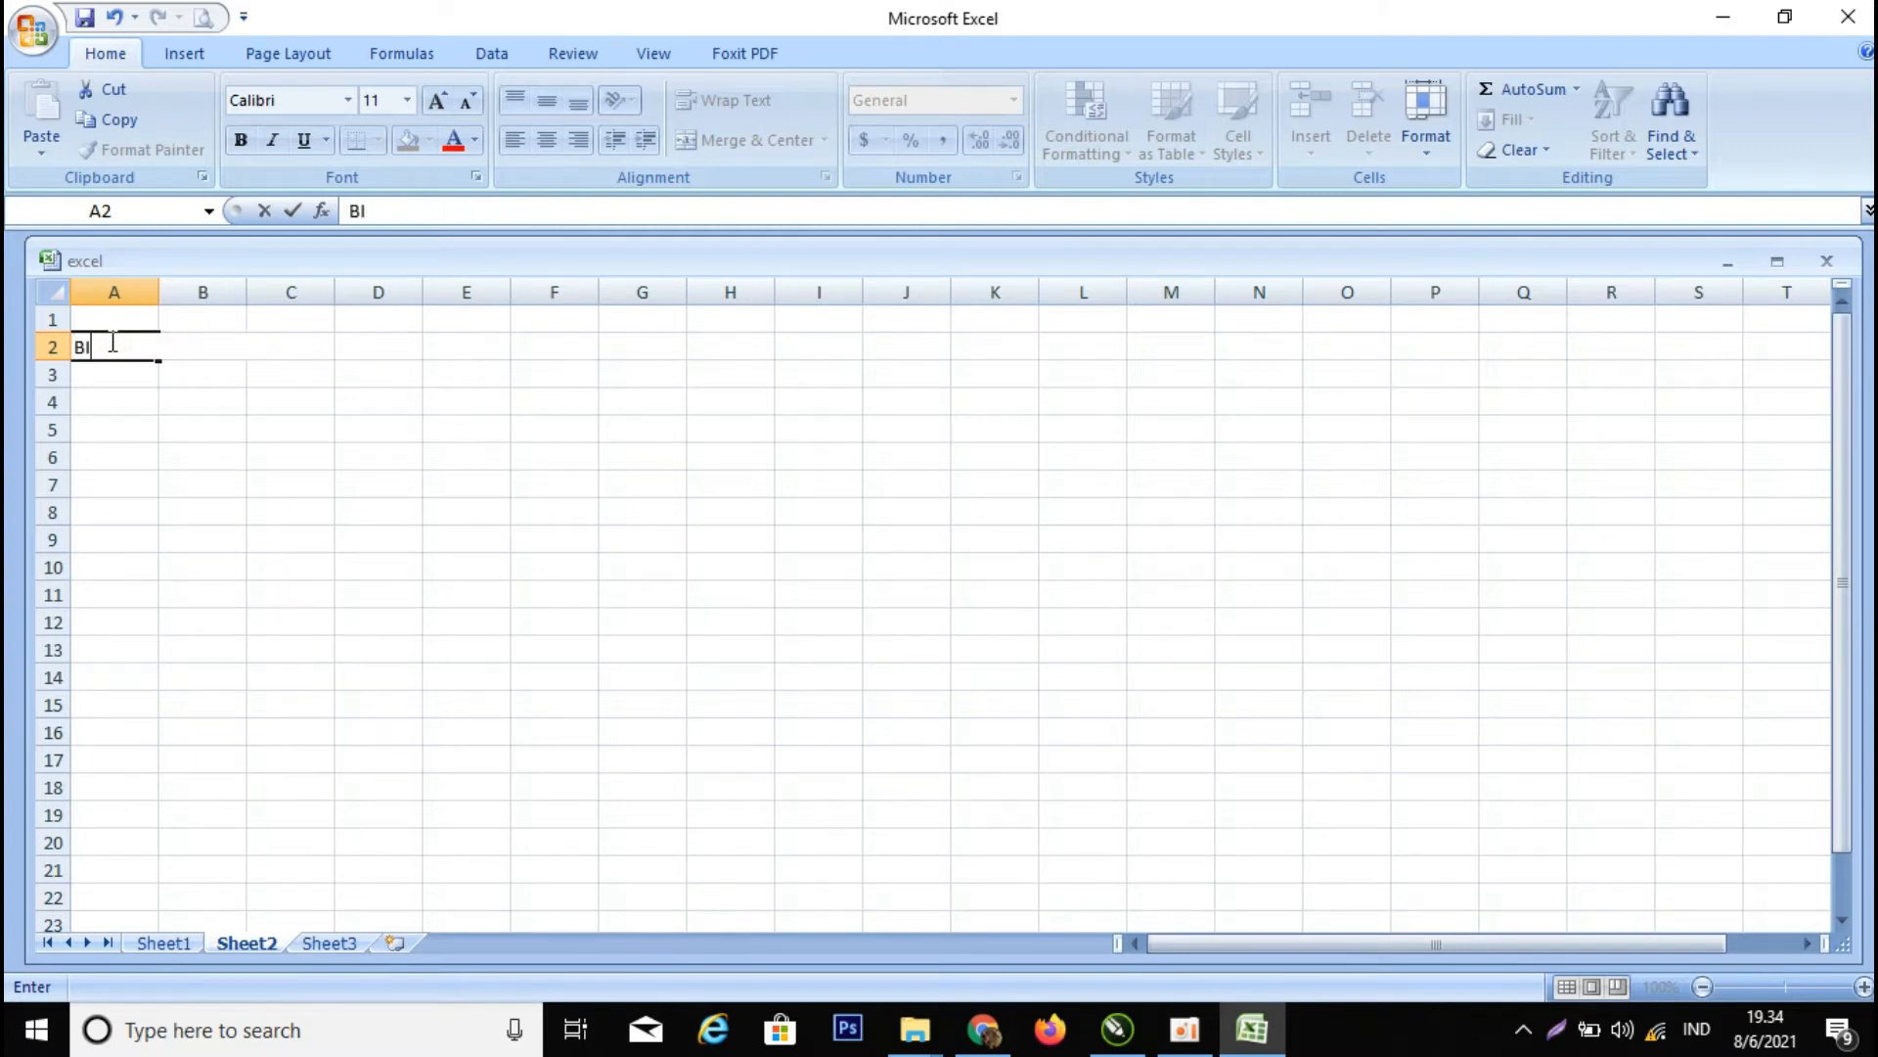
text(ODATA KARYAWA)
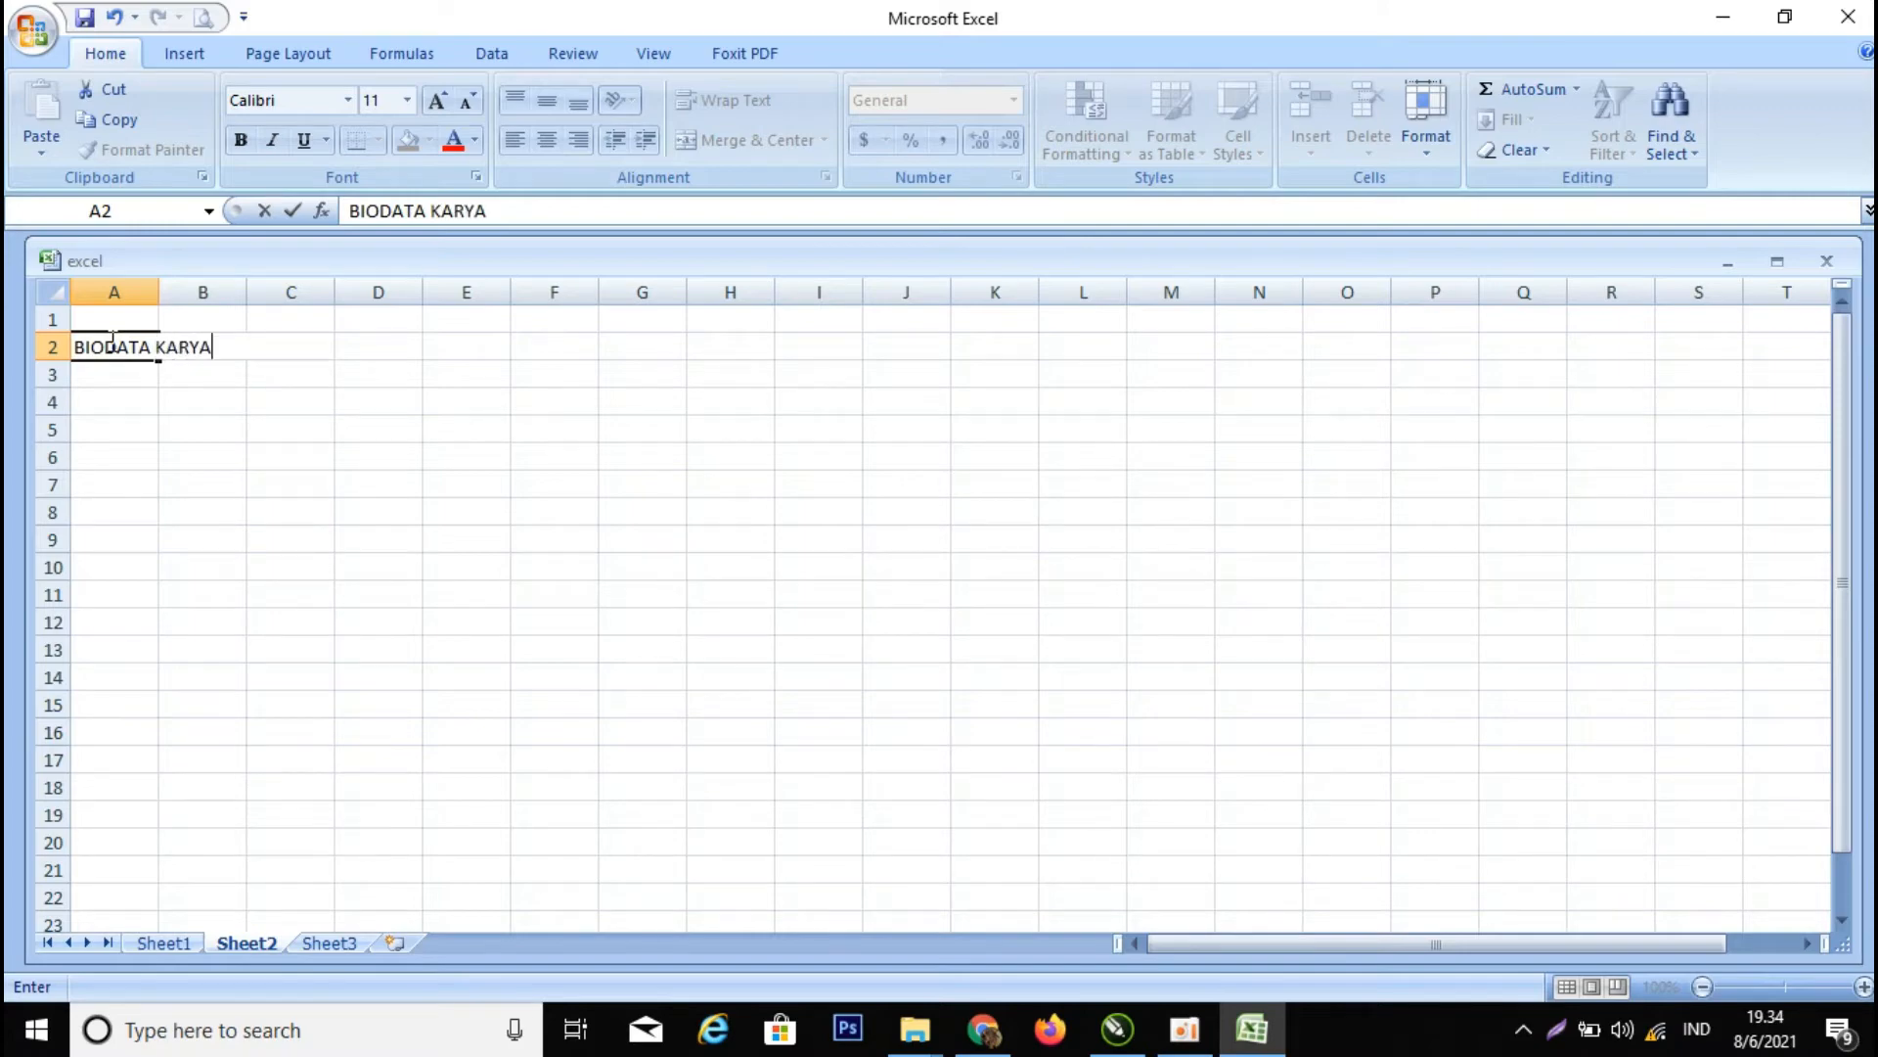
text(N)
key(Return)
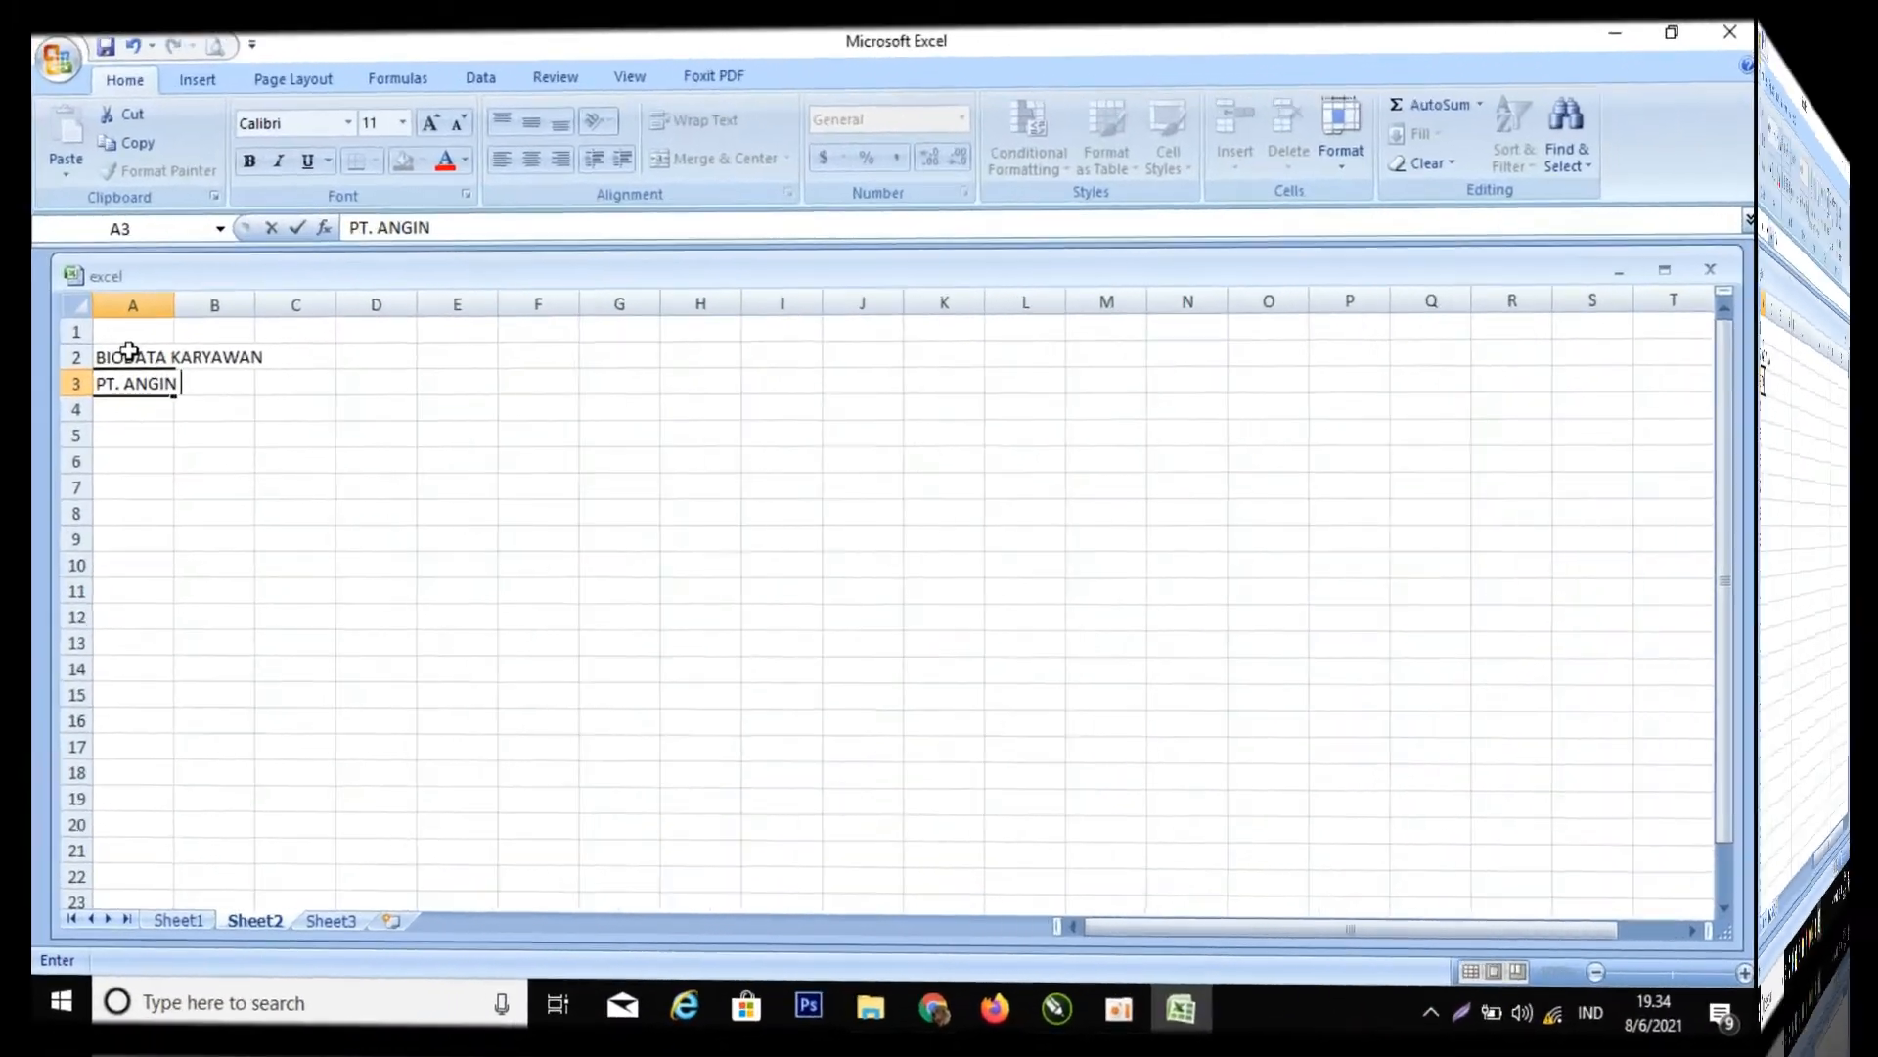
text(RIBUT)
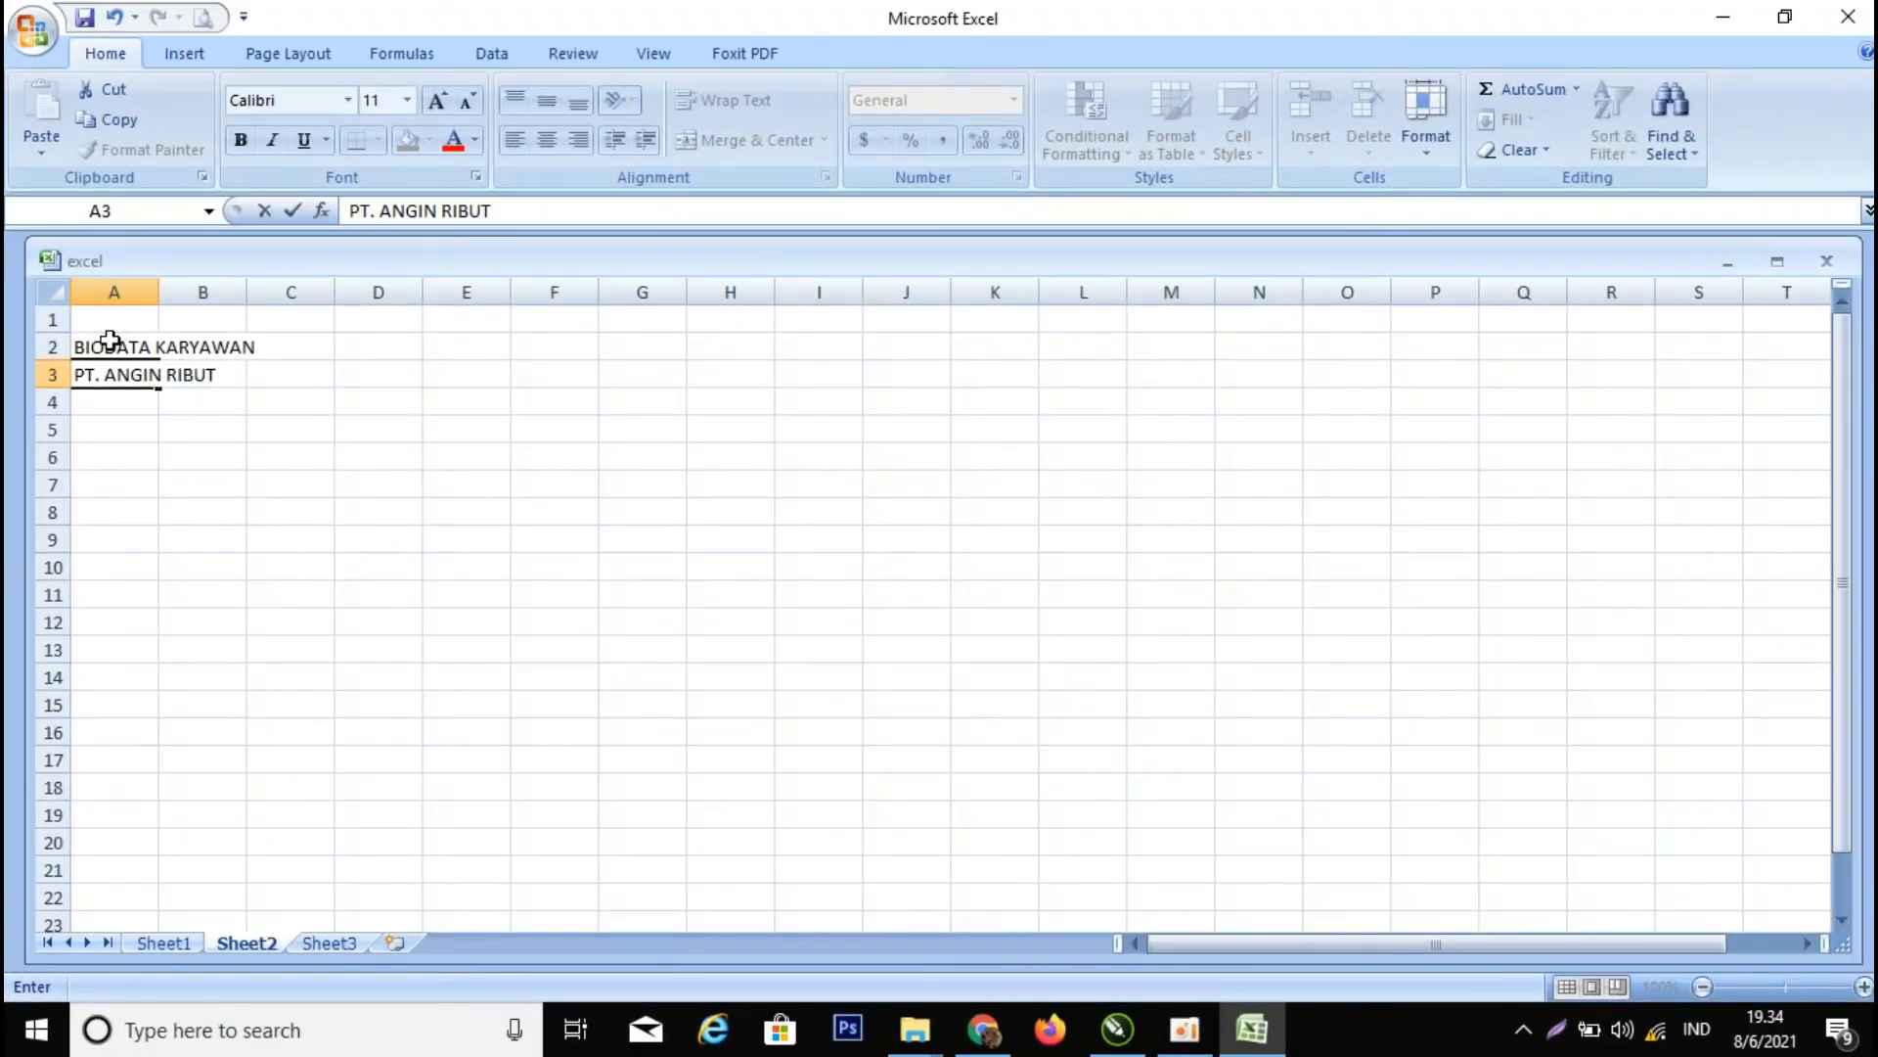
key(Return)
text(2021)
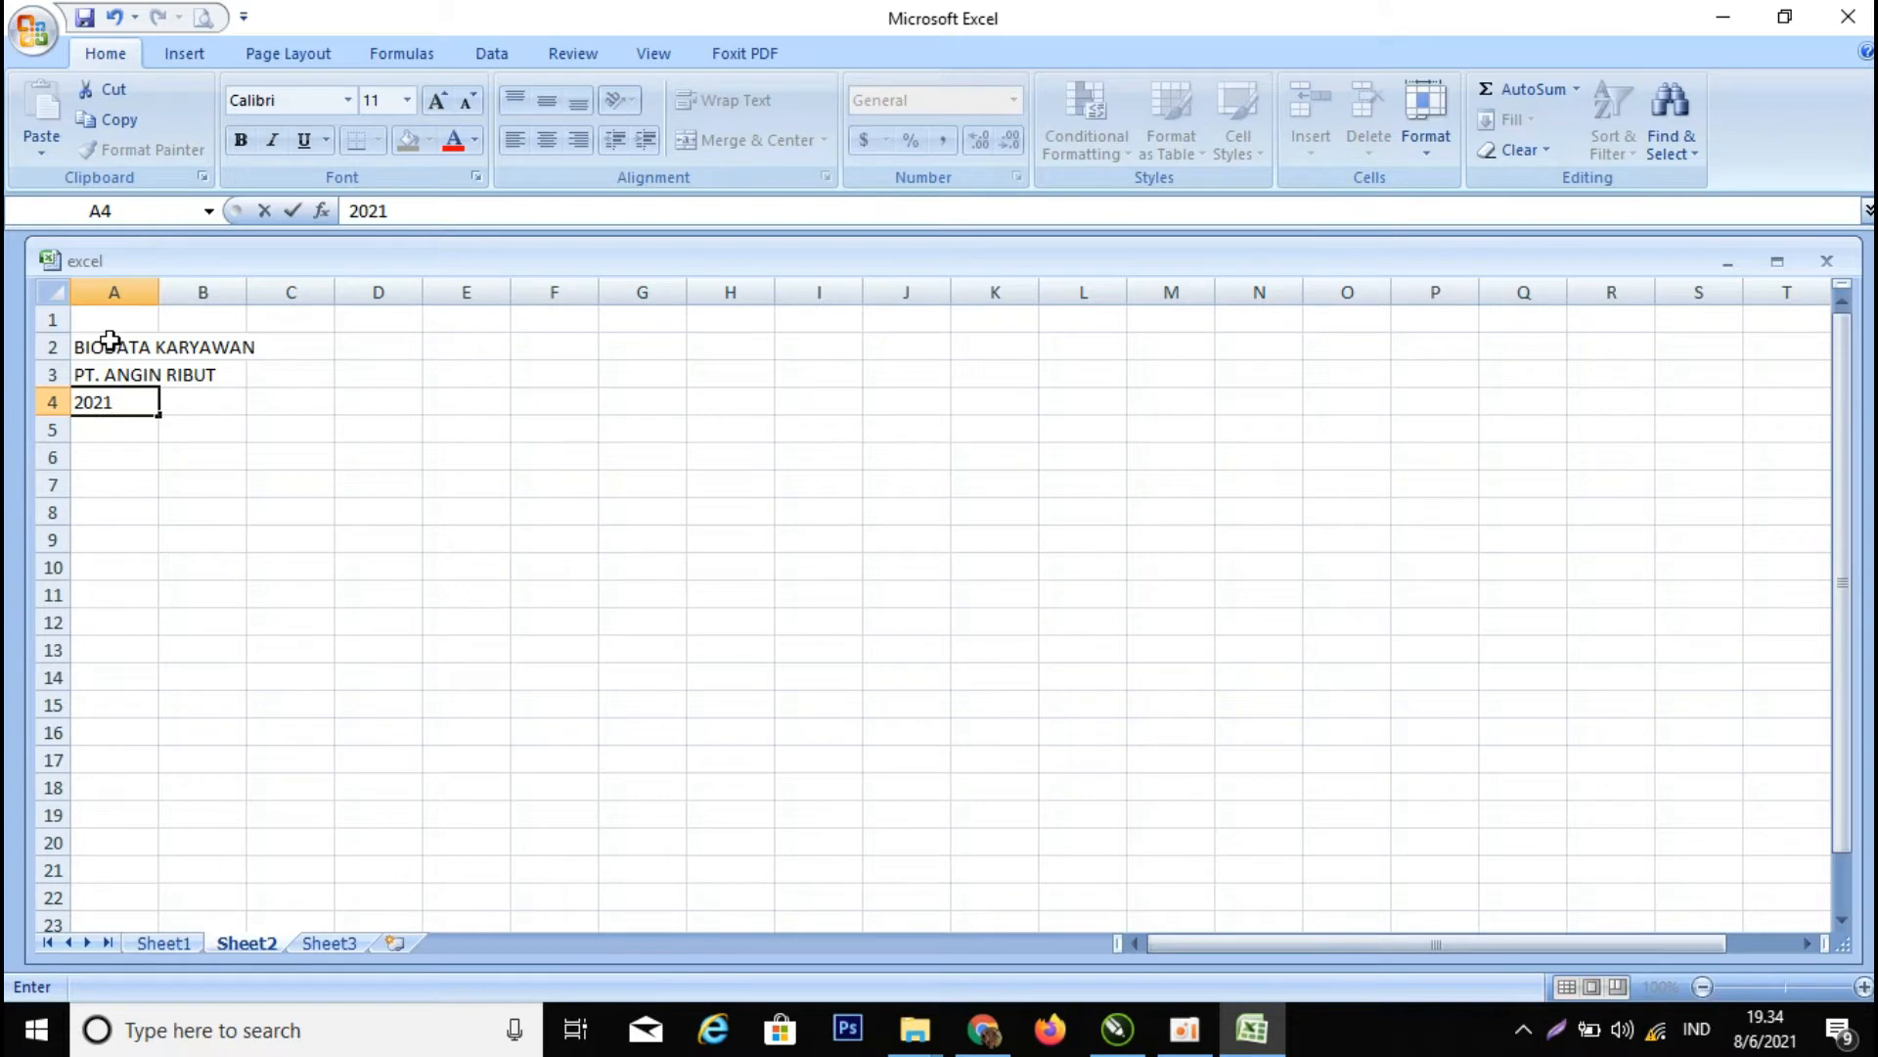
click(219, 430)
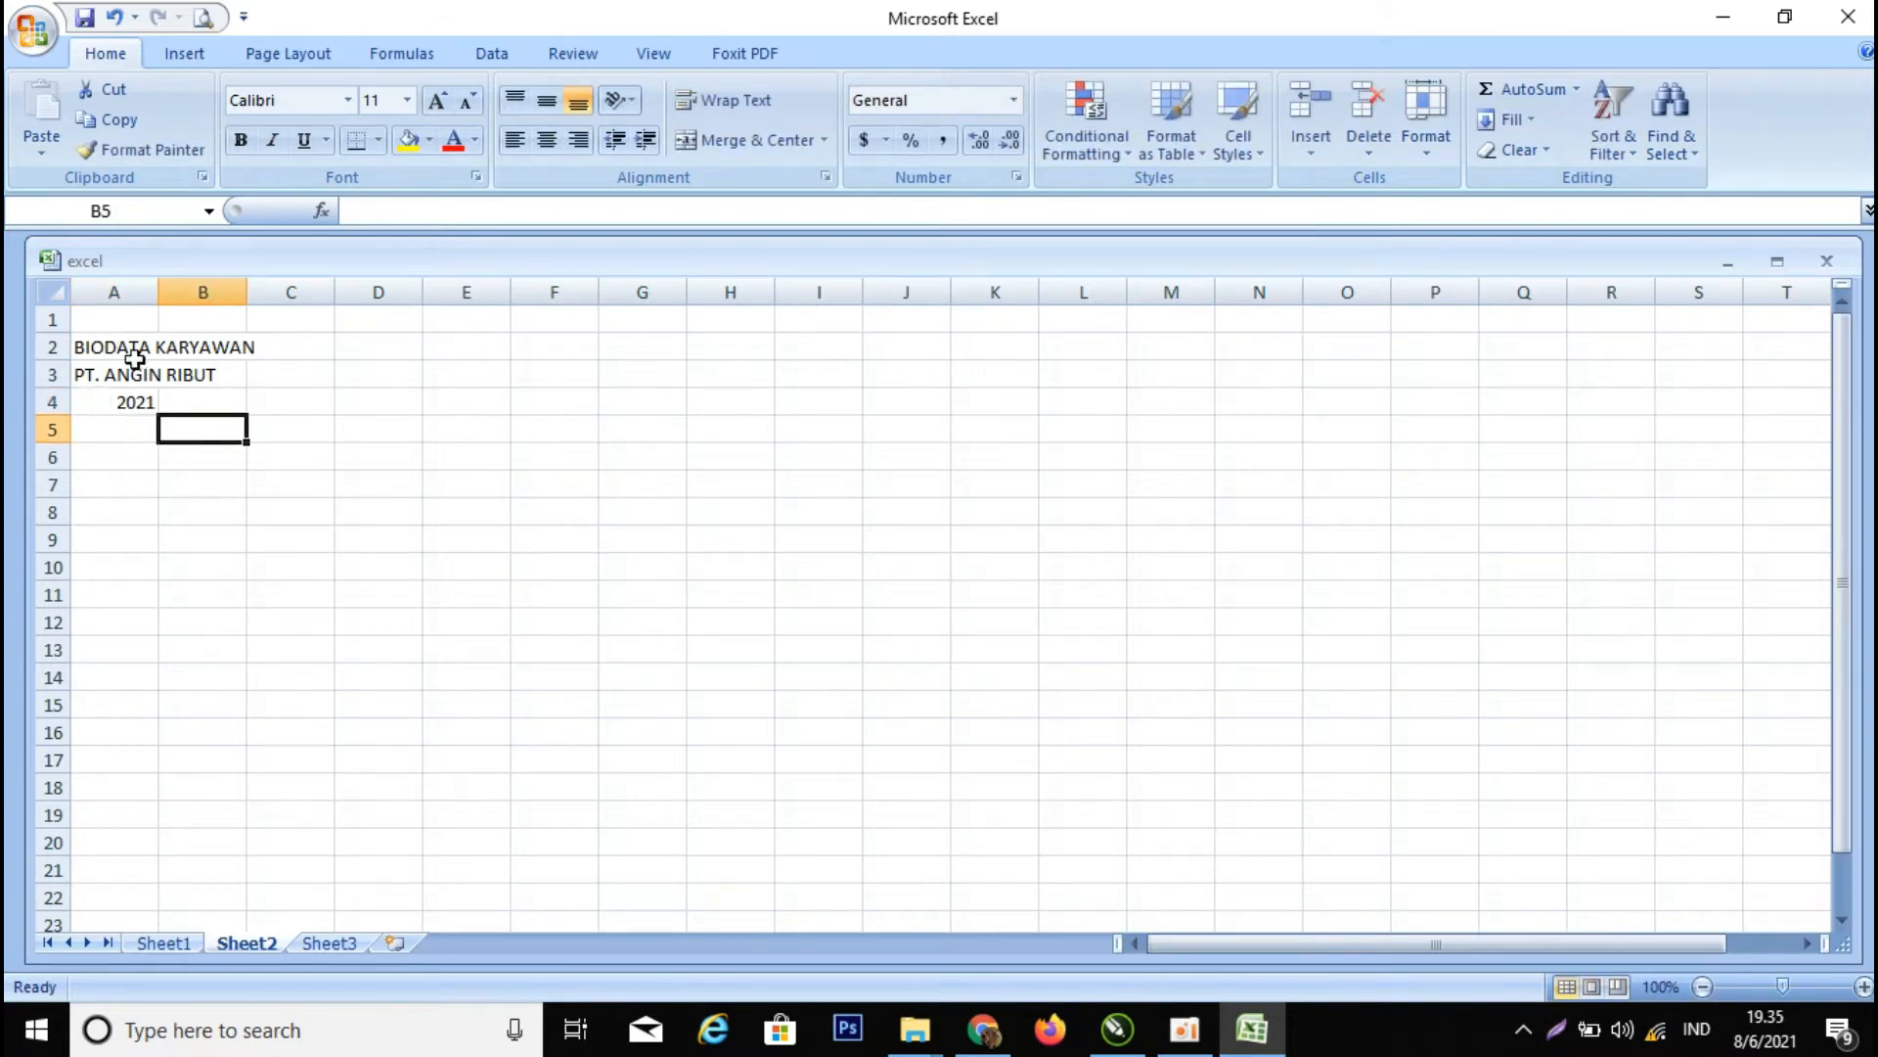
- Enter the column headers NO, NAMA LENGKAP and NAMA PANGGILAN in cells A7 to C7
click(112, 477)
text(NO)
key(Tab)
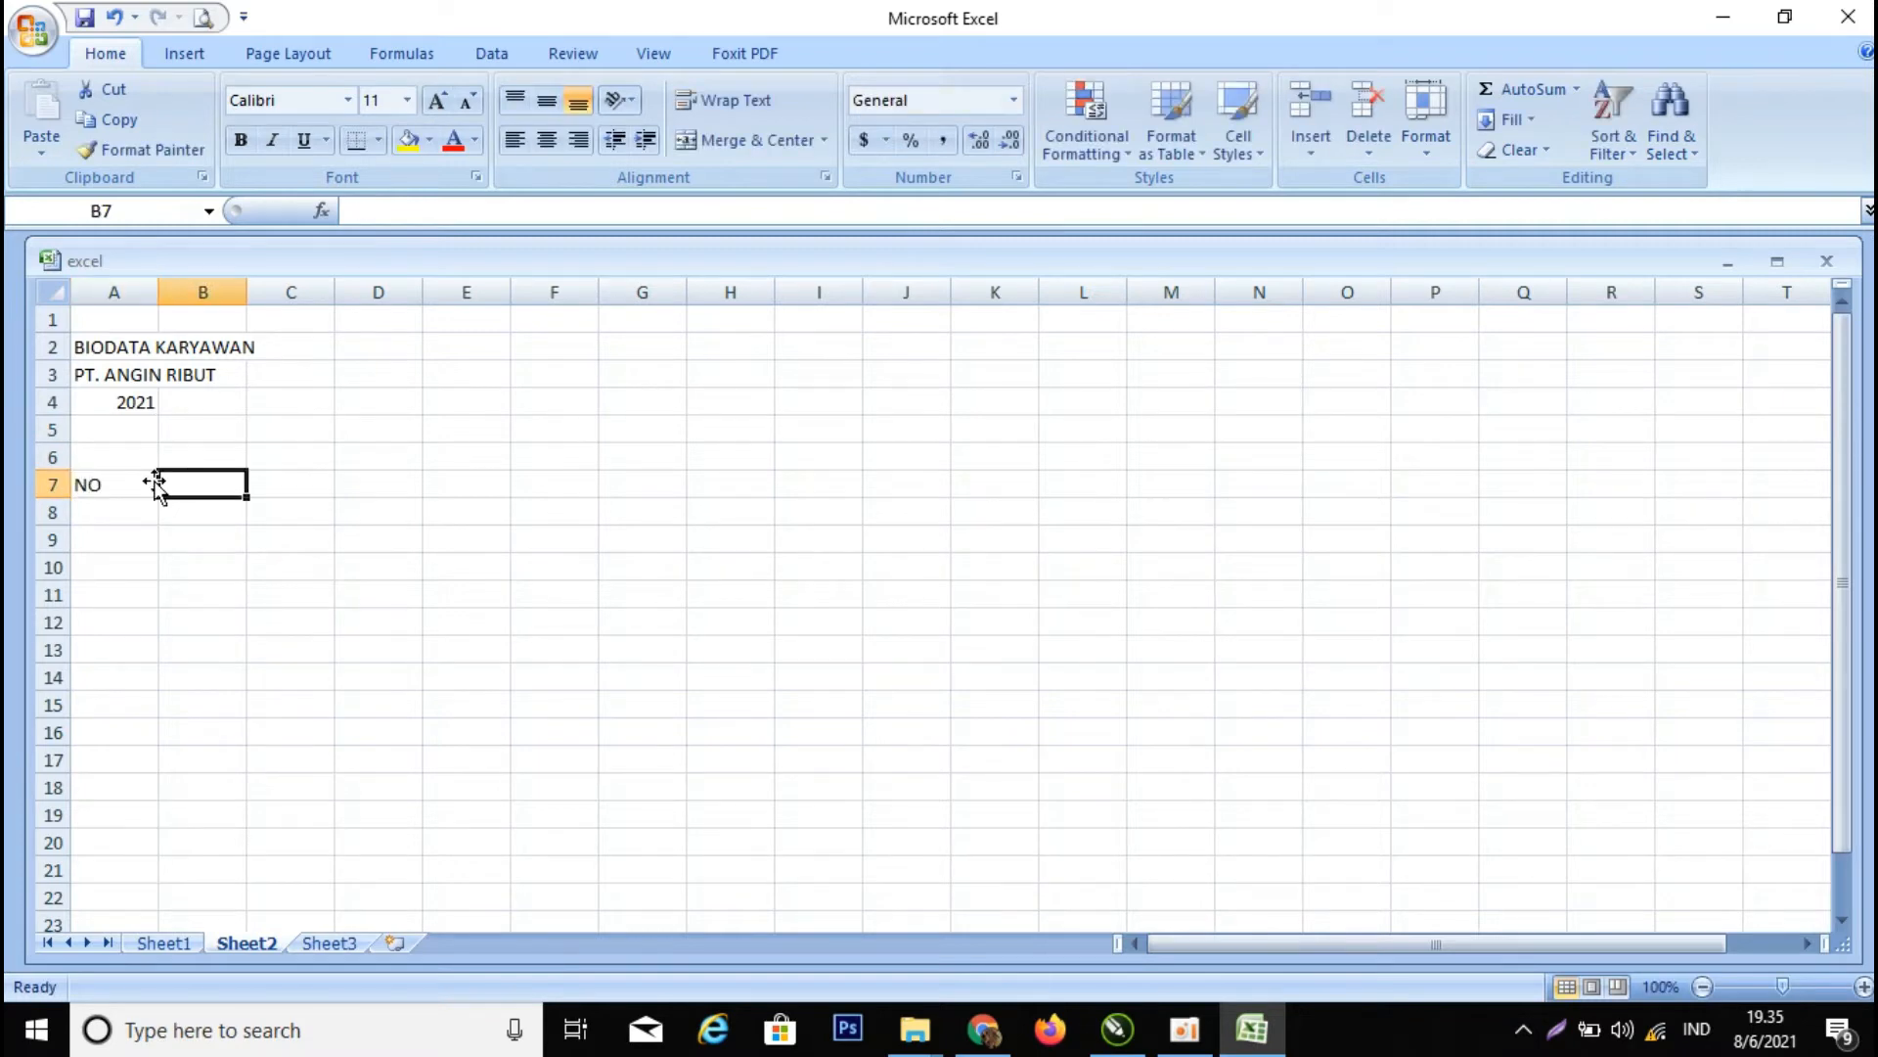
text(NAMA LENGKAP)
key(Tab)
text(NA)
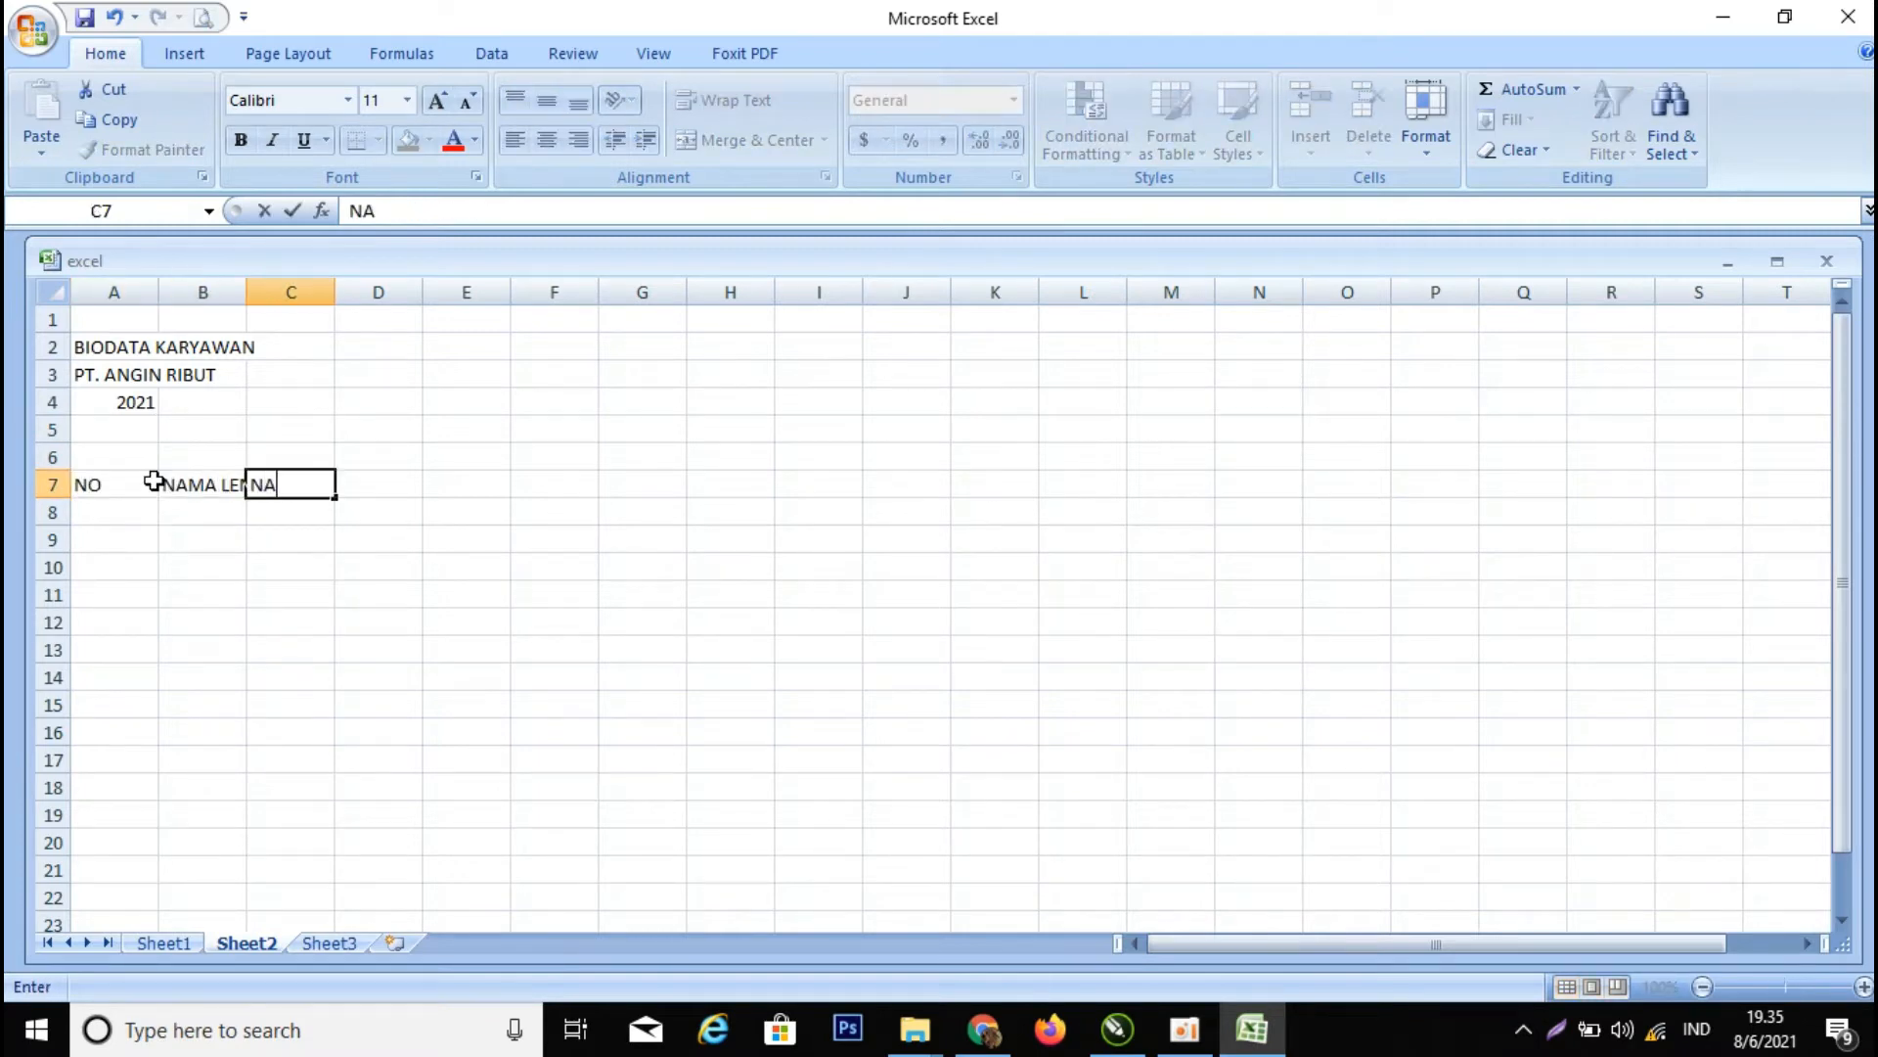
text(MA PANGGILAN)
key(Tab)
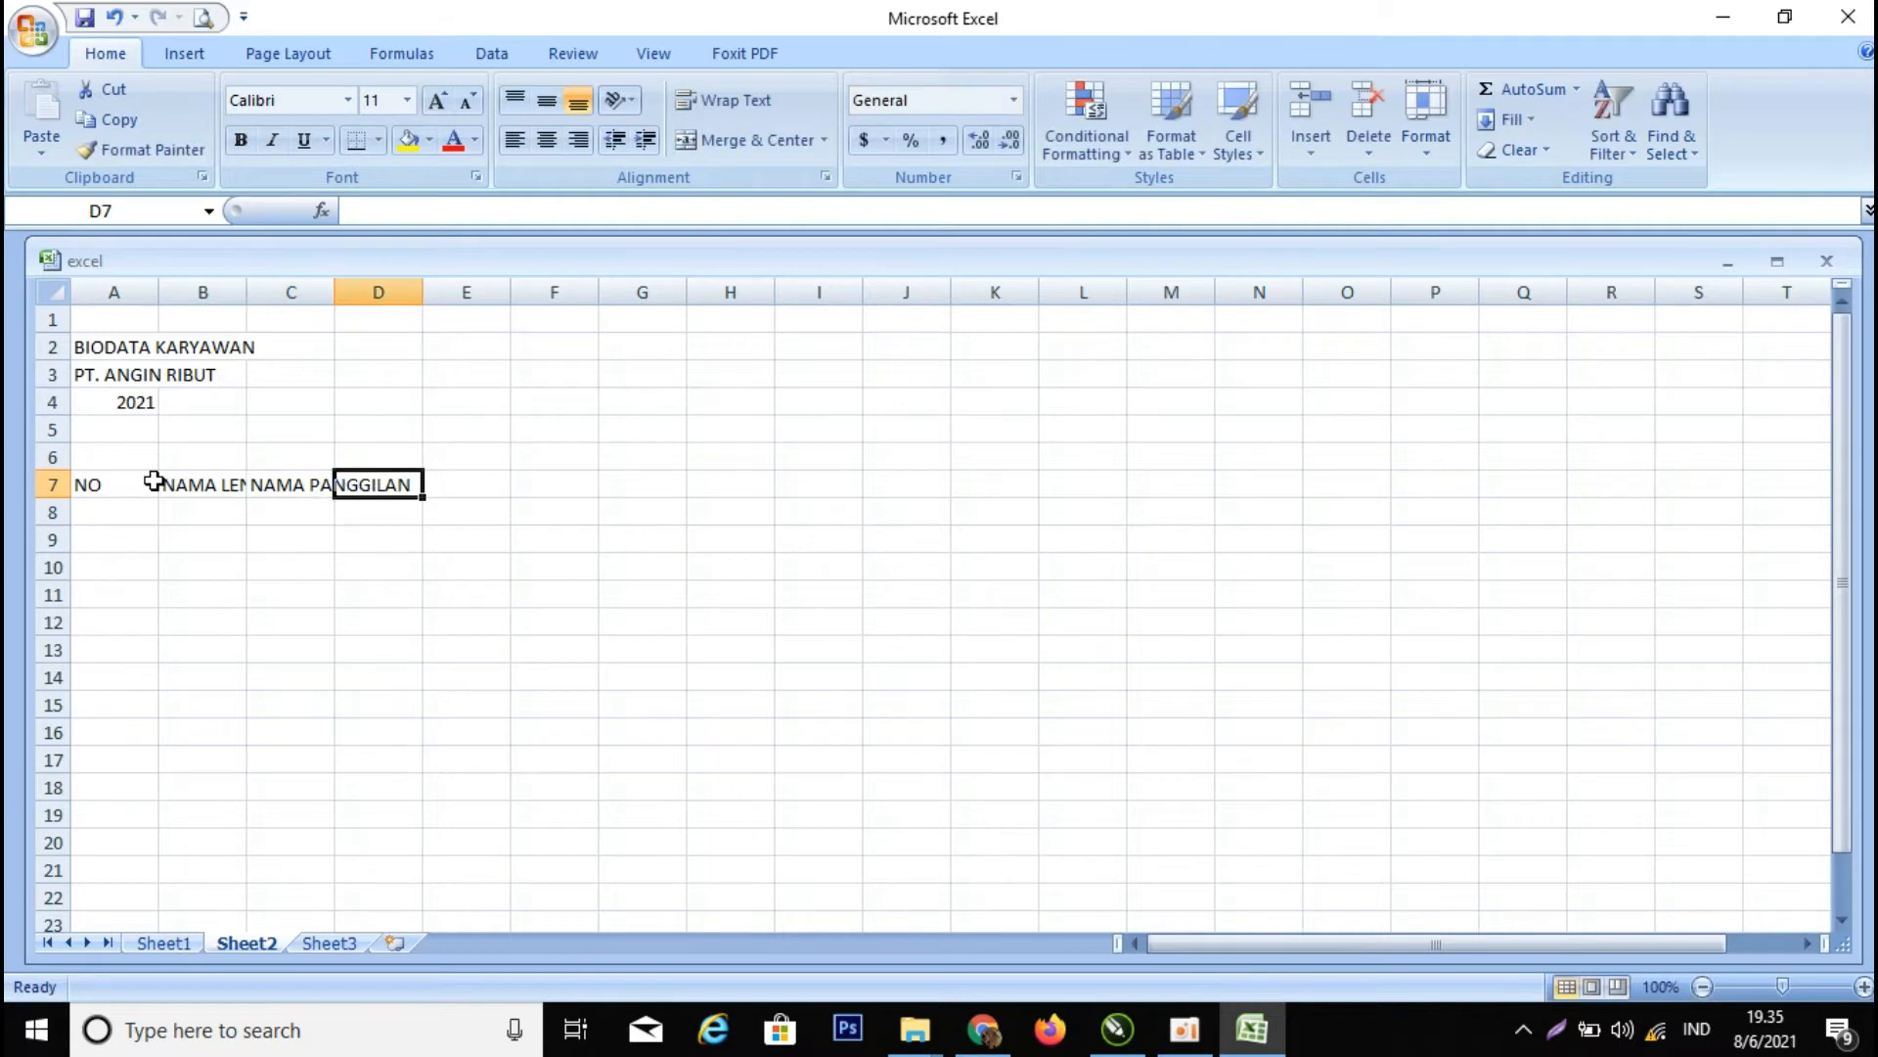
- Add the headers TEMPAT LAHIR in D7 and TANGGAL LAHIR in E7
text(TEMPAT LAHIR)
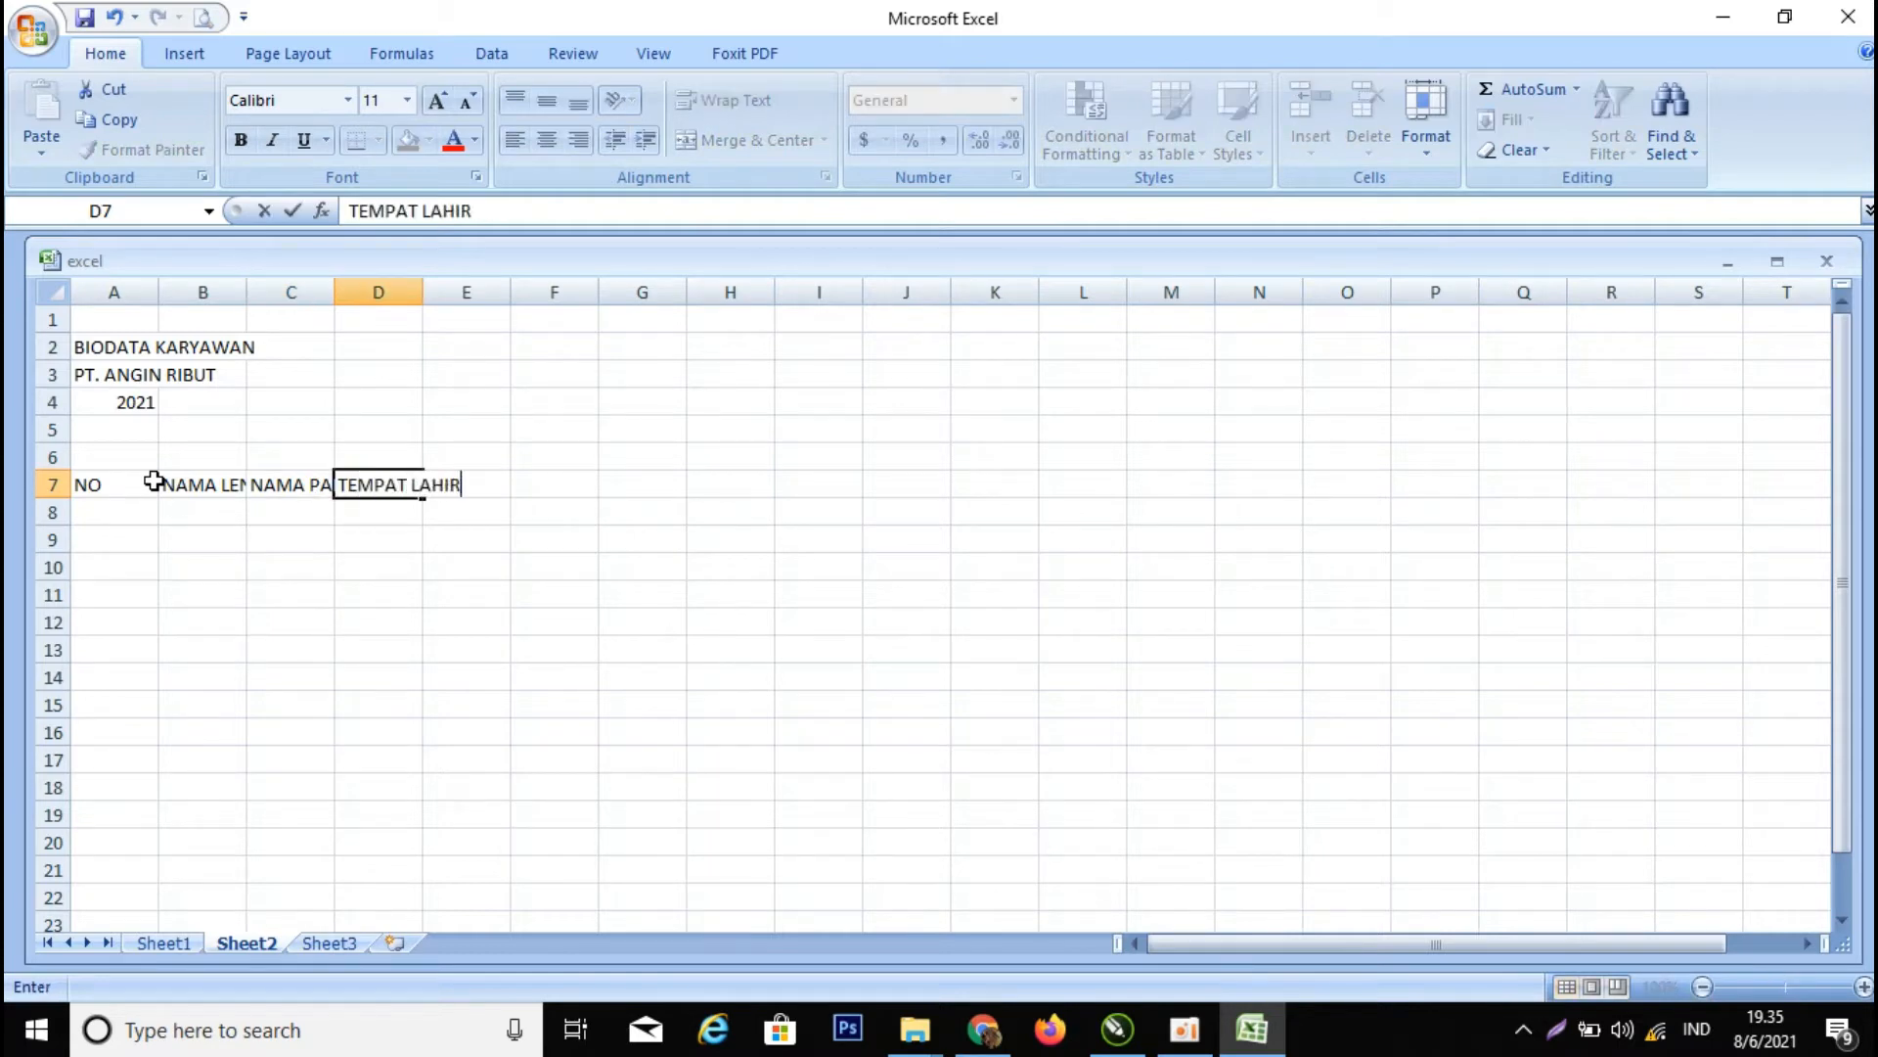
key(Tab)
text(TANHGGAL LA)
click(153, 480)
key(Right)
key(Right)
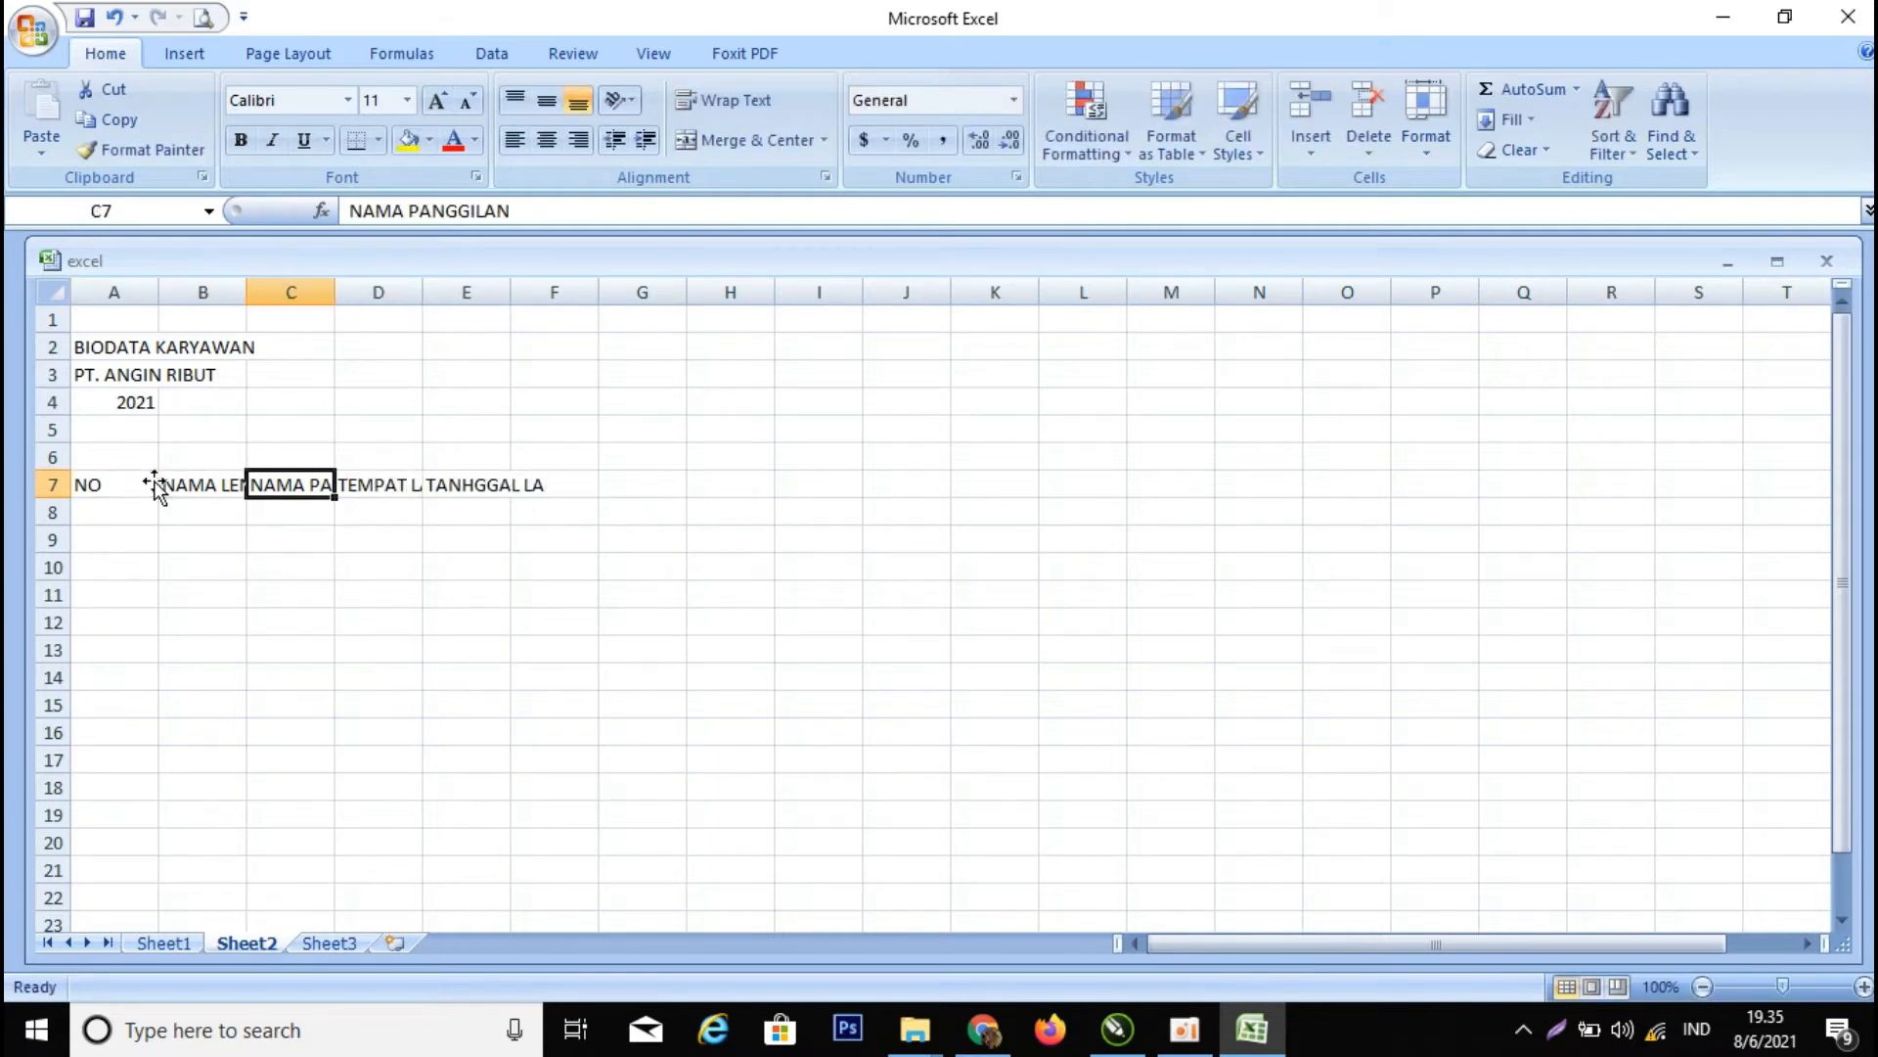
key(Right)
key(Right)
text(TANGGAL LAHI)
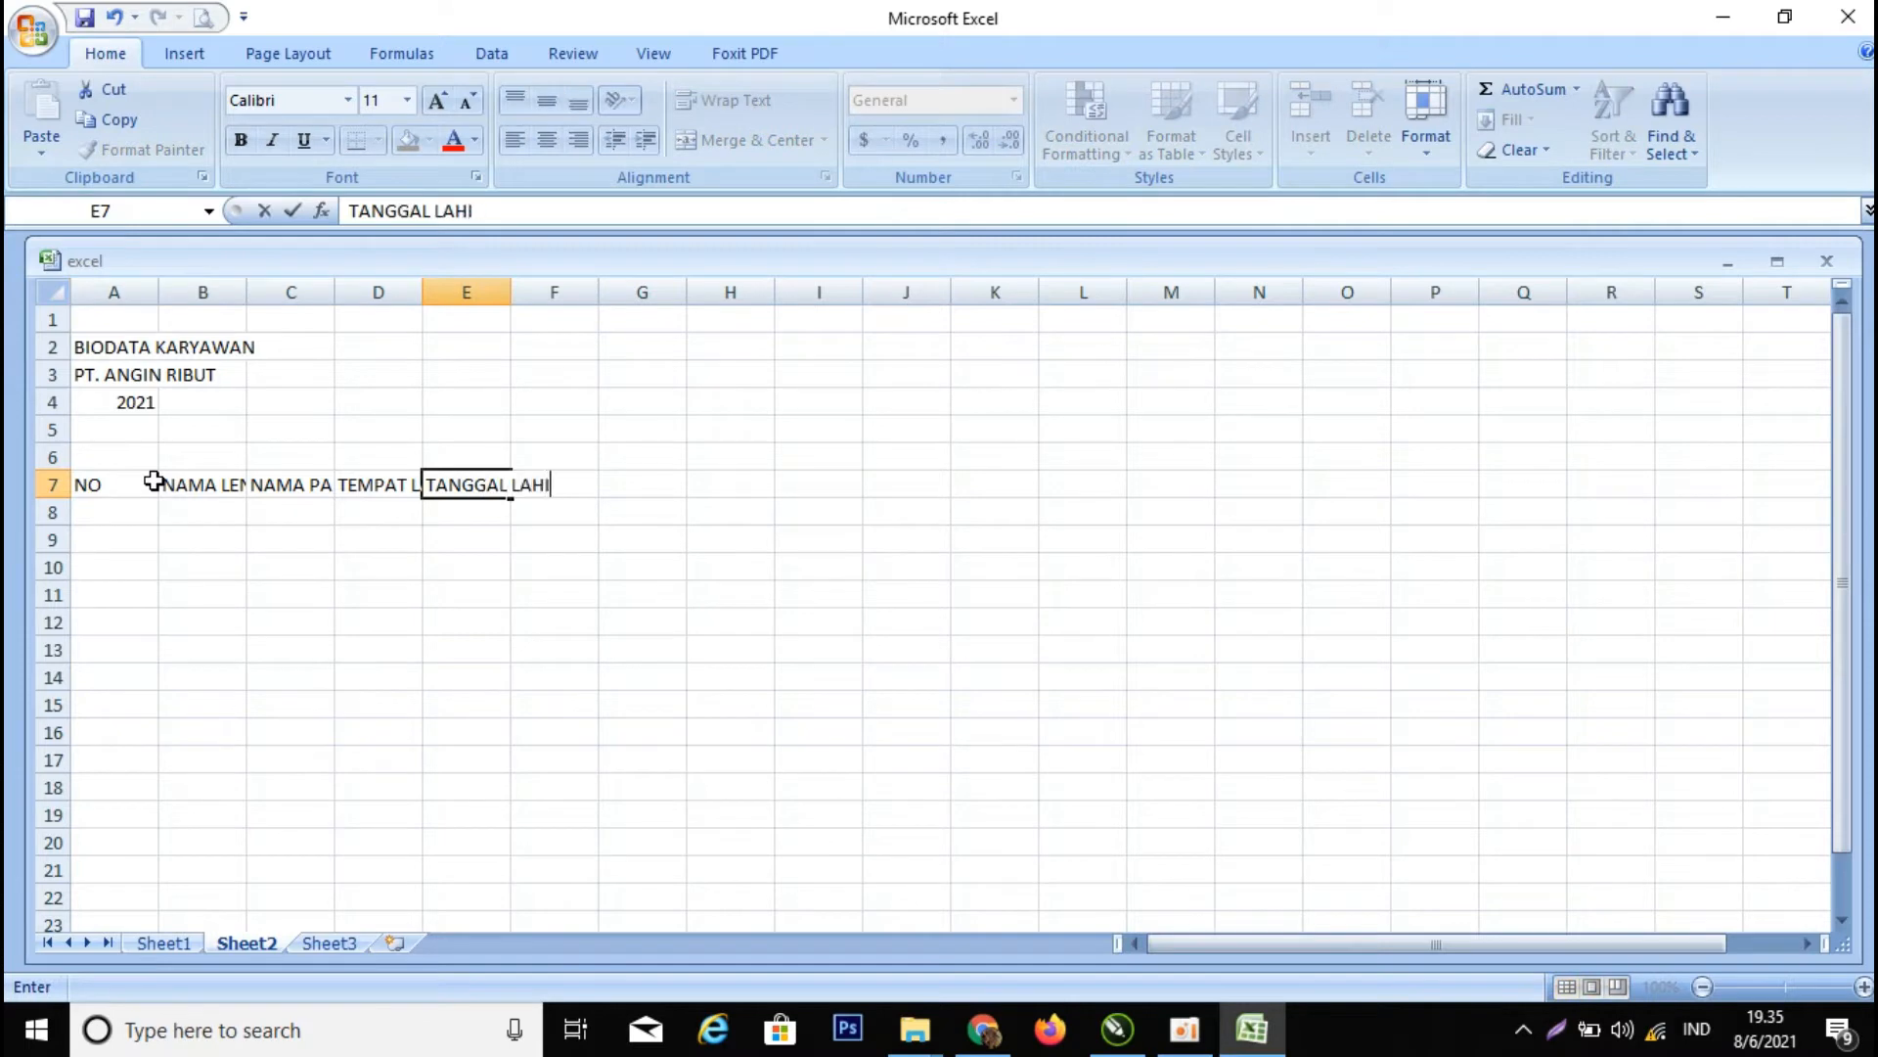
text(R)
key(Tab)
- Complete the header row with JABATAN in F7 and ALAMAT in G7
text(JABATAN)
key(Tab)
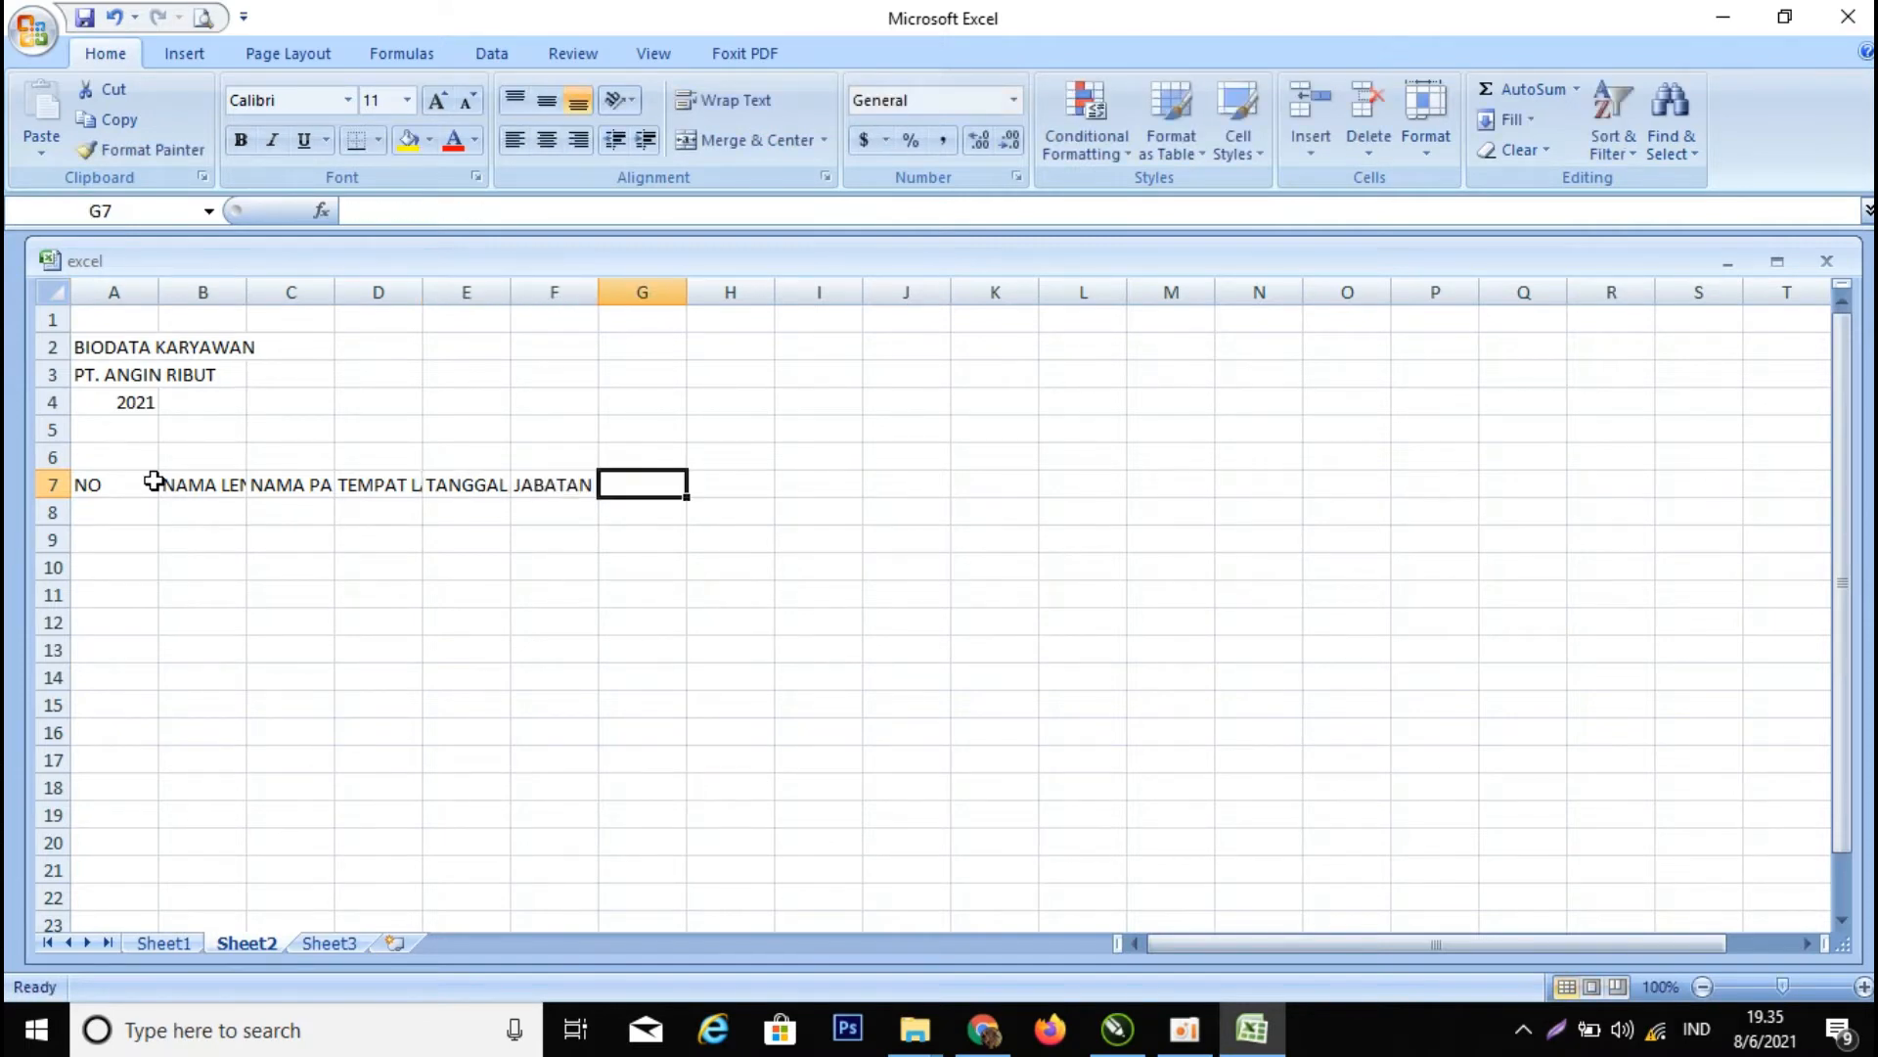
text(ALAMAT)
click(217, 536)
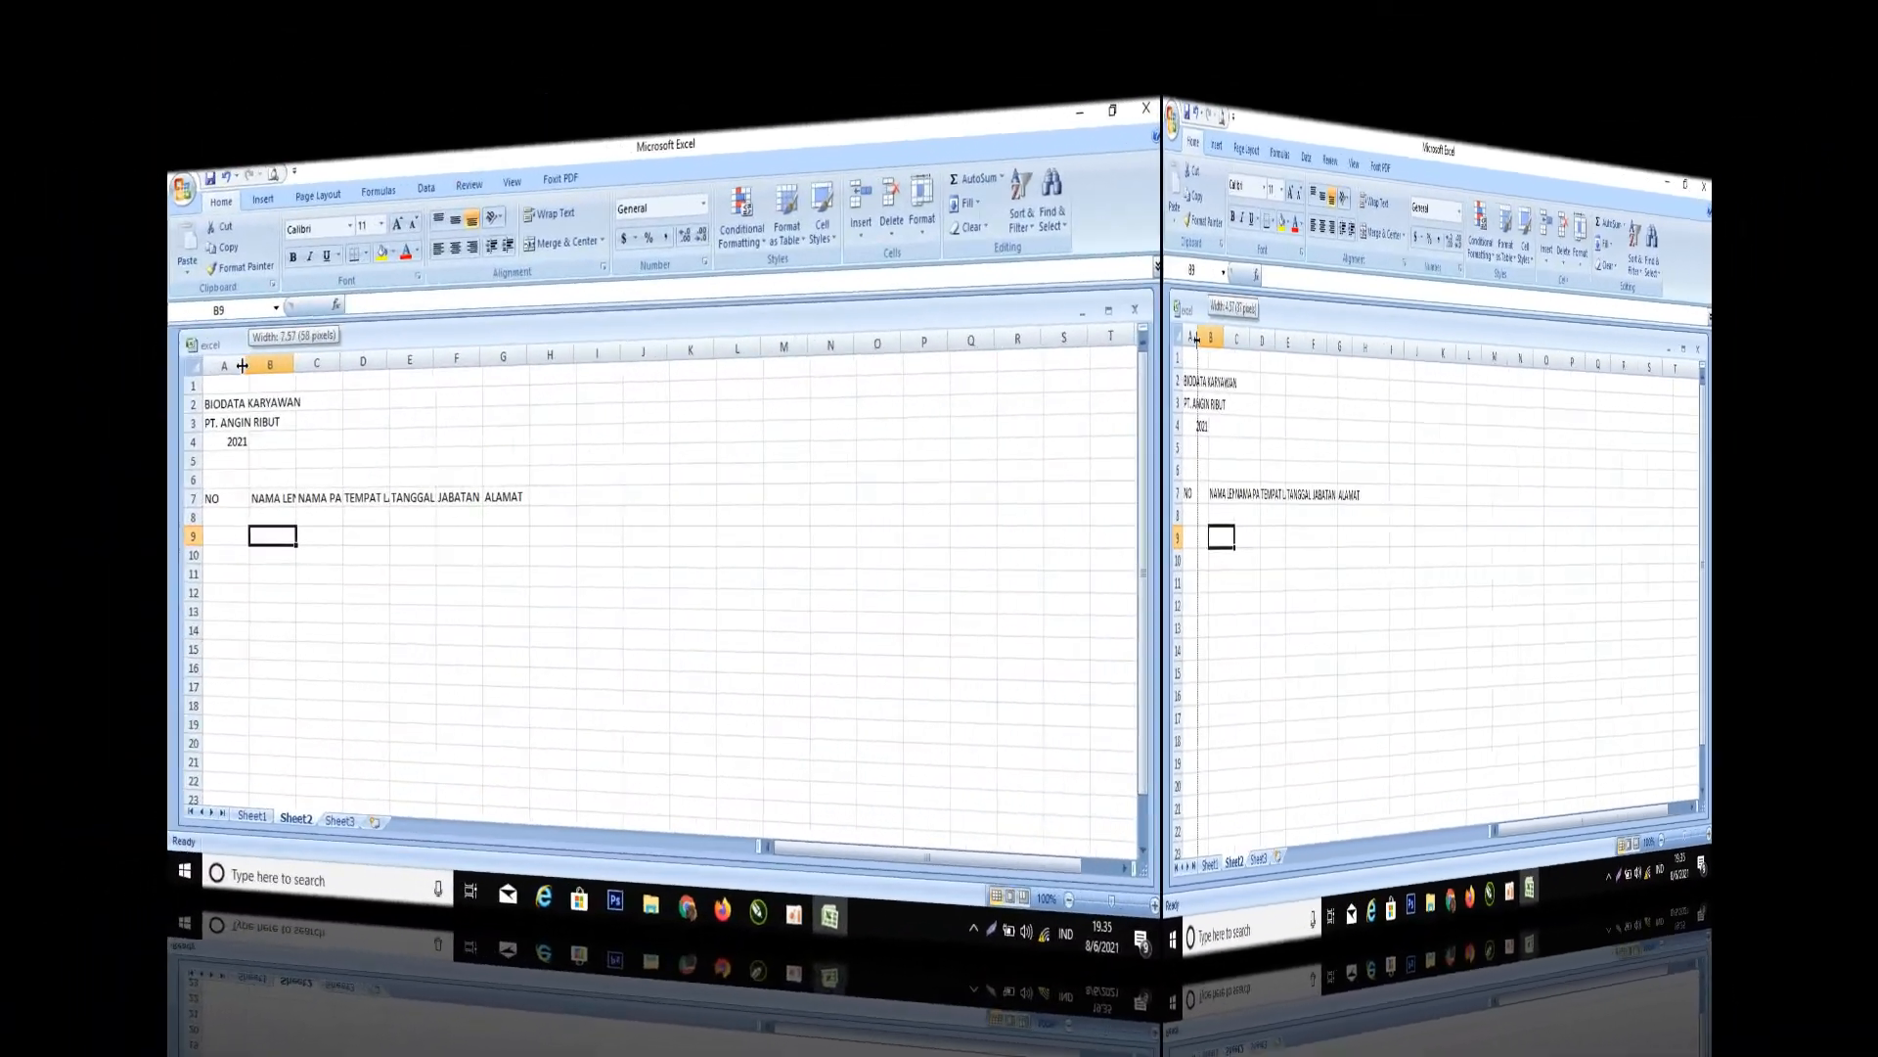
- Narrow column A and autofit the widths of columns B to G to their header text
drag(159, 292, 110, 294)
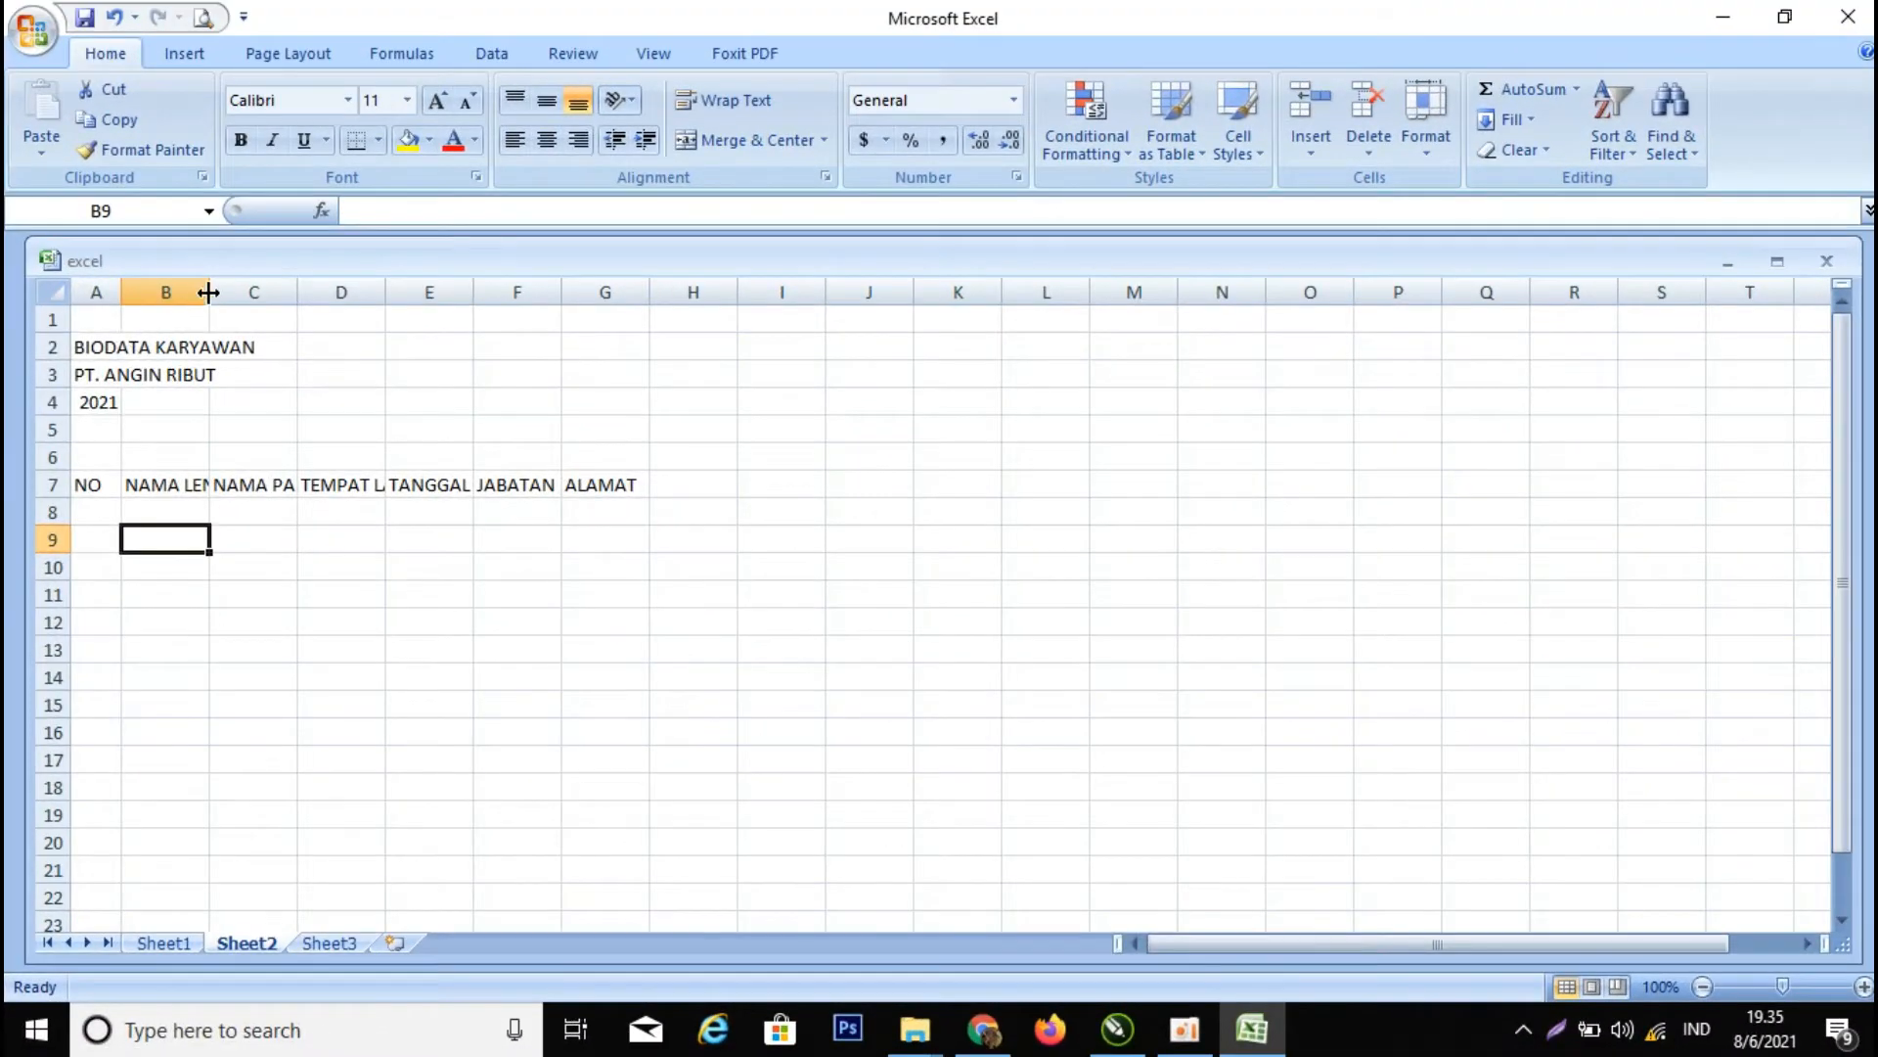
drag(209, 290, 268, 280)
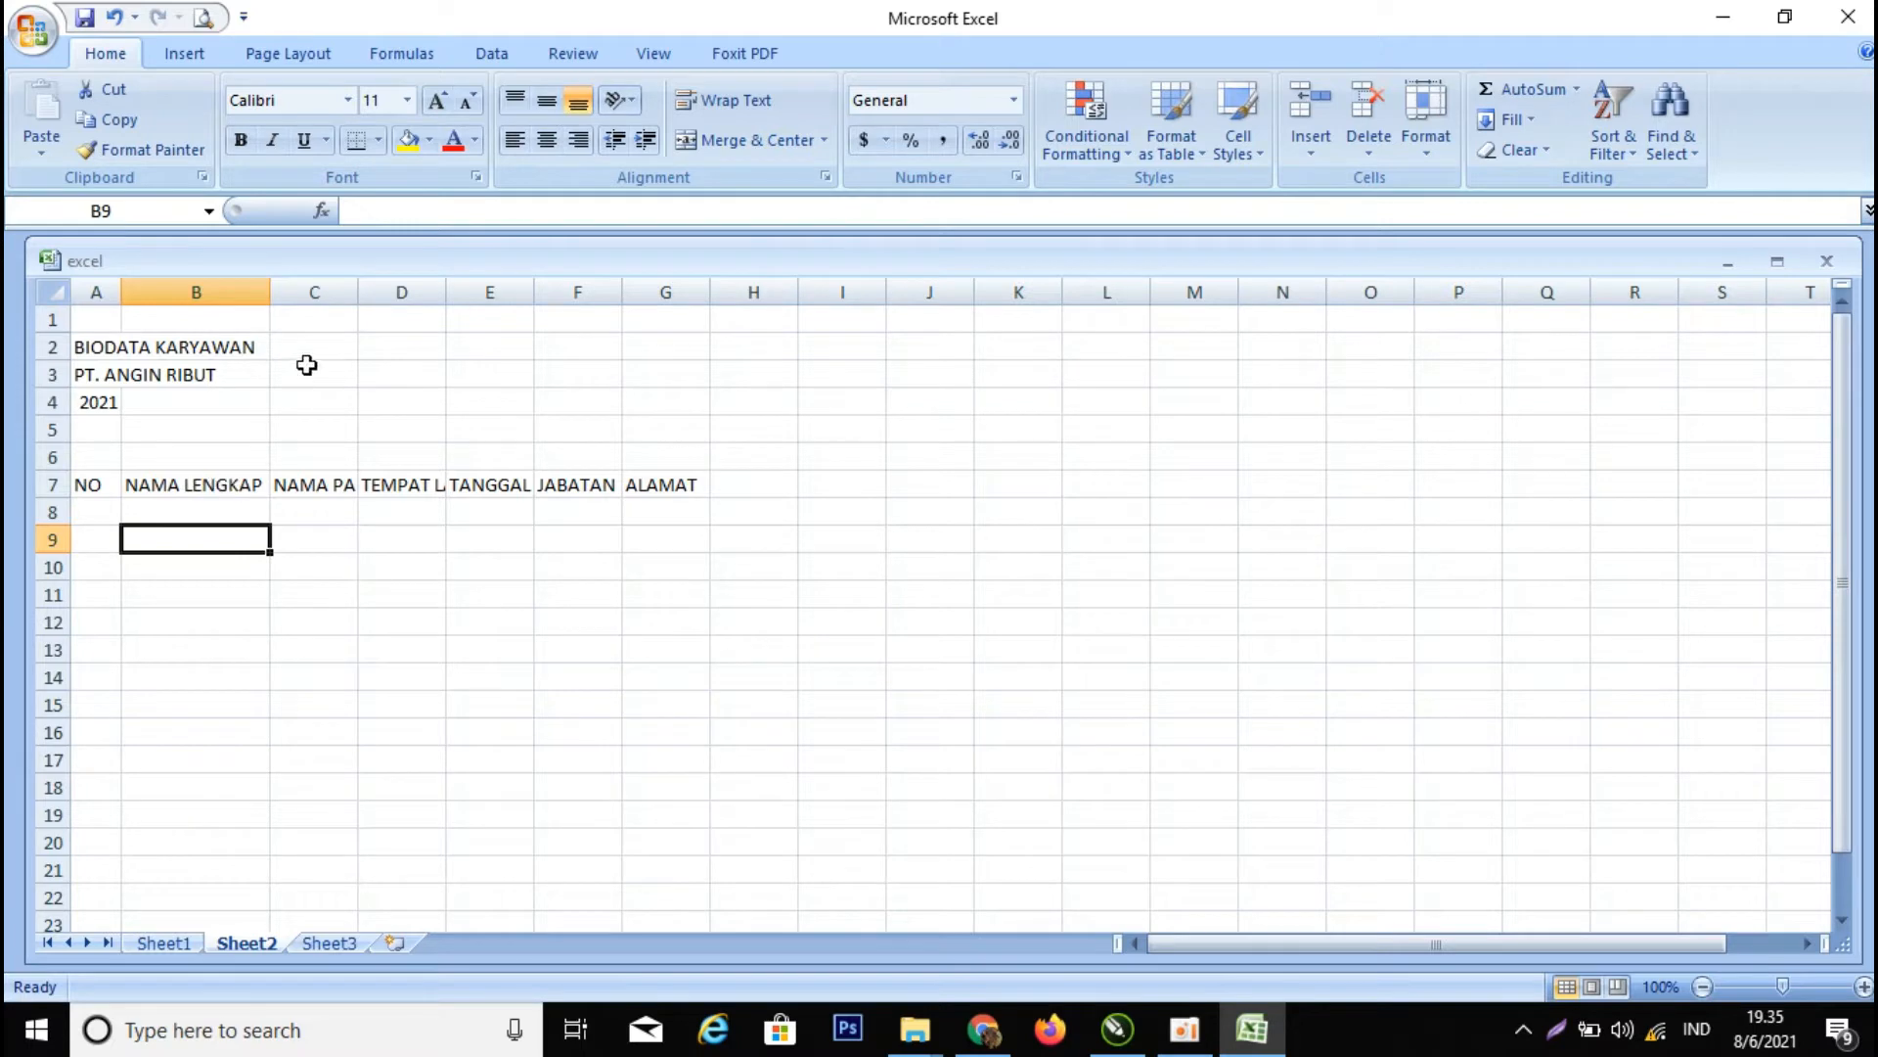
drag(193, 292, 629, 291)
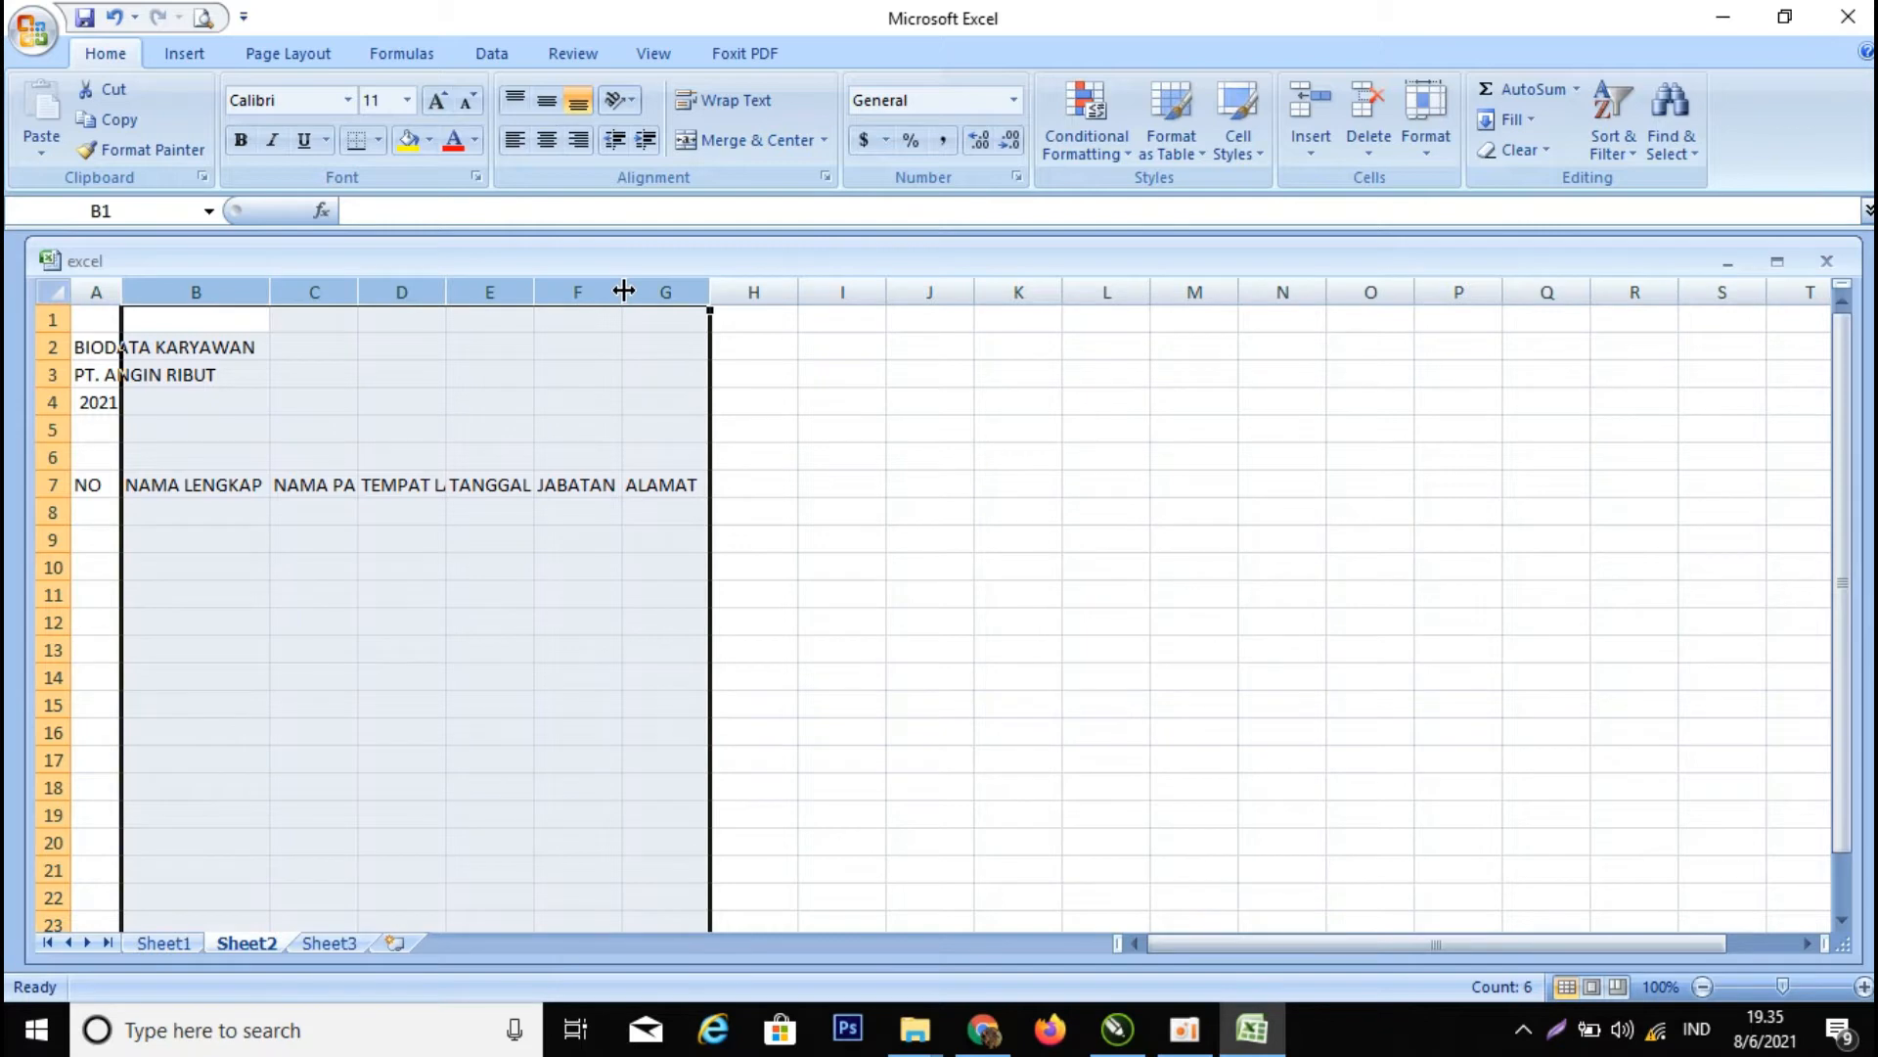
double_click(623, 291)
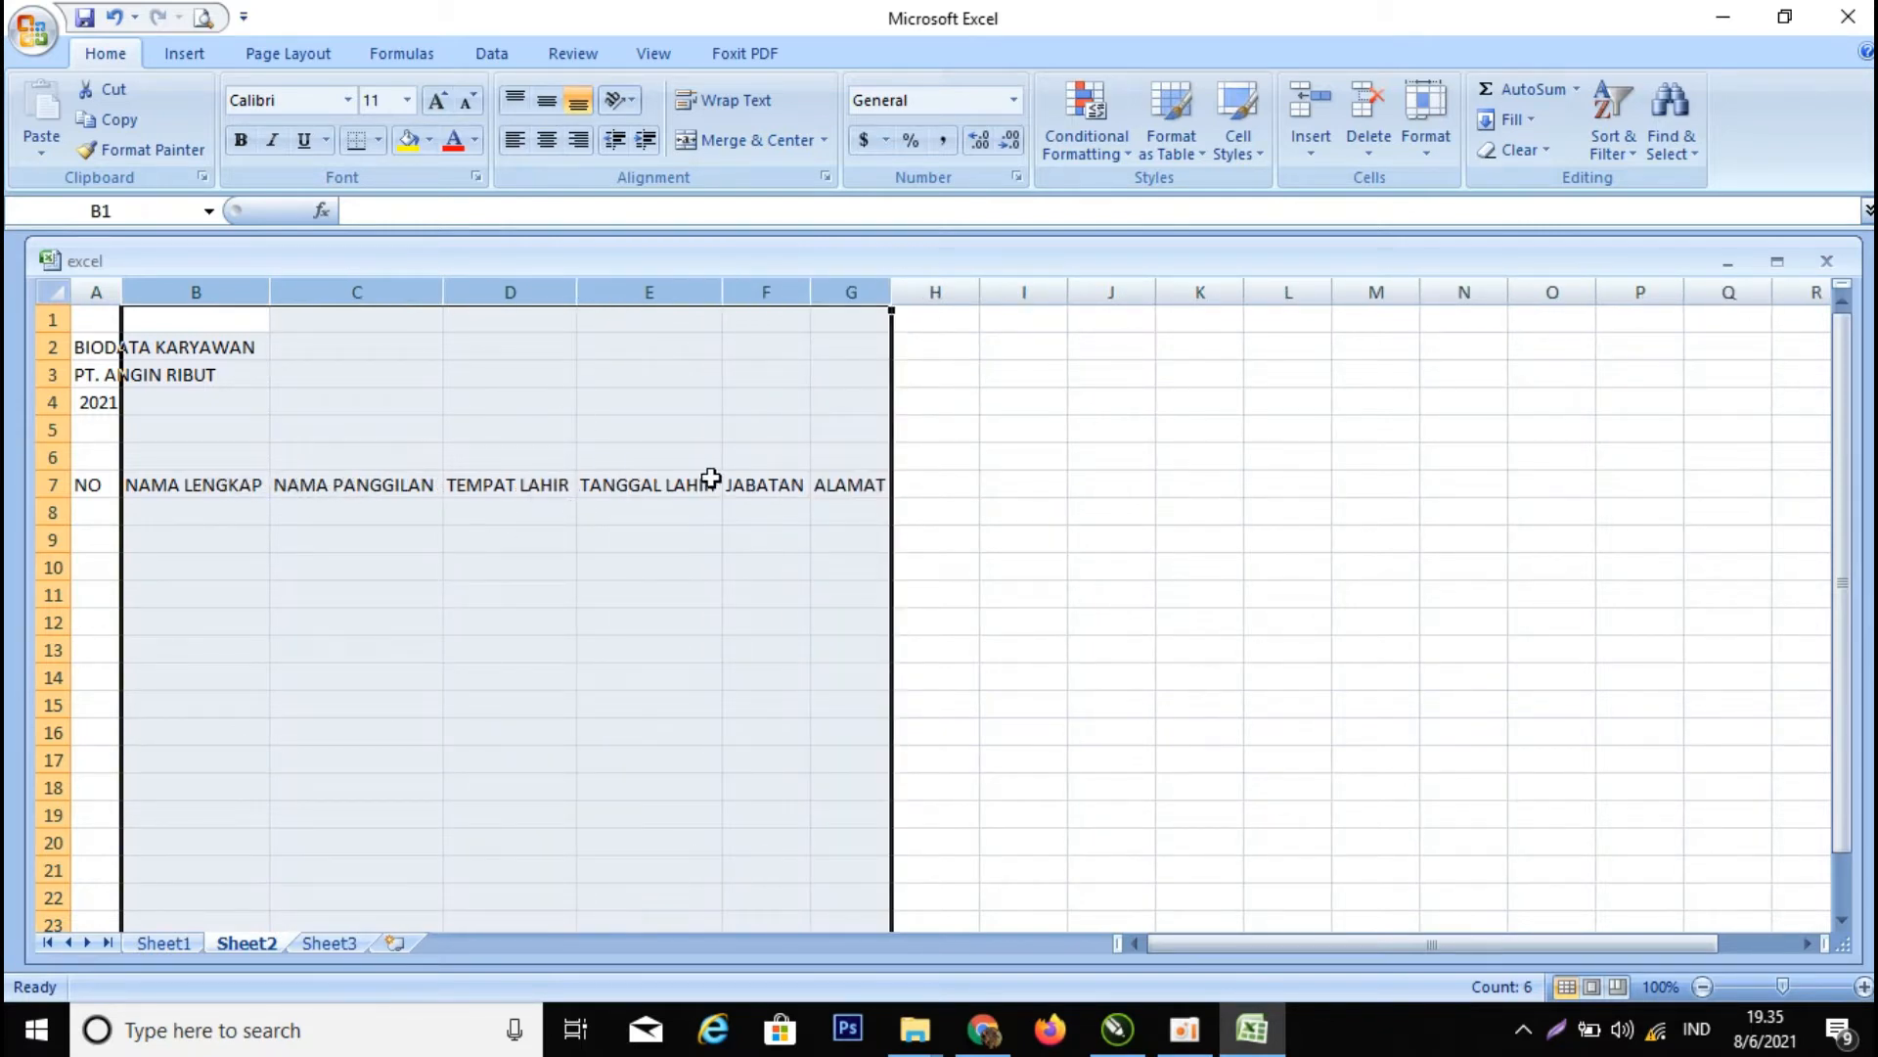
click(217, 400)
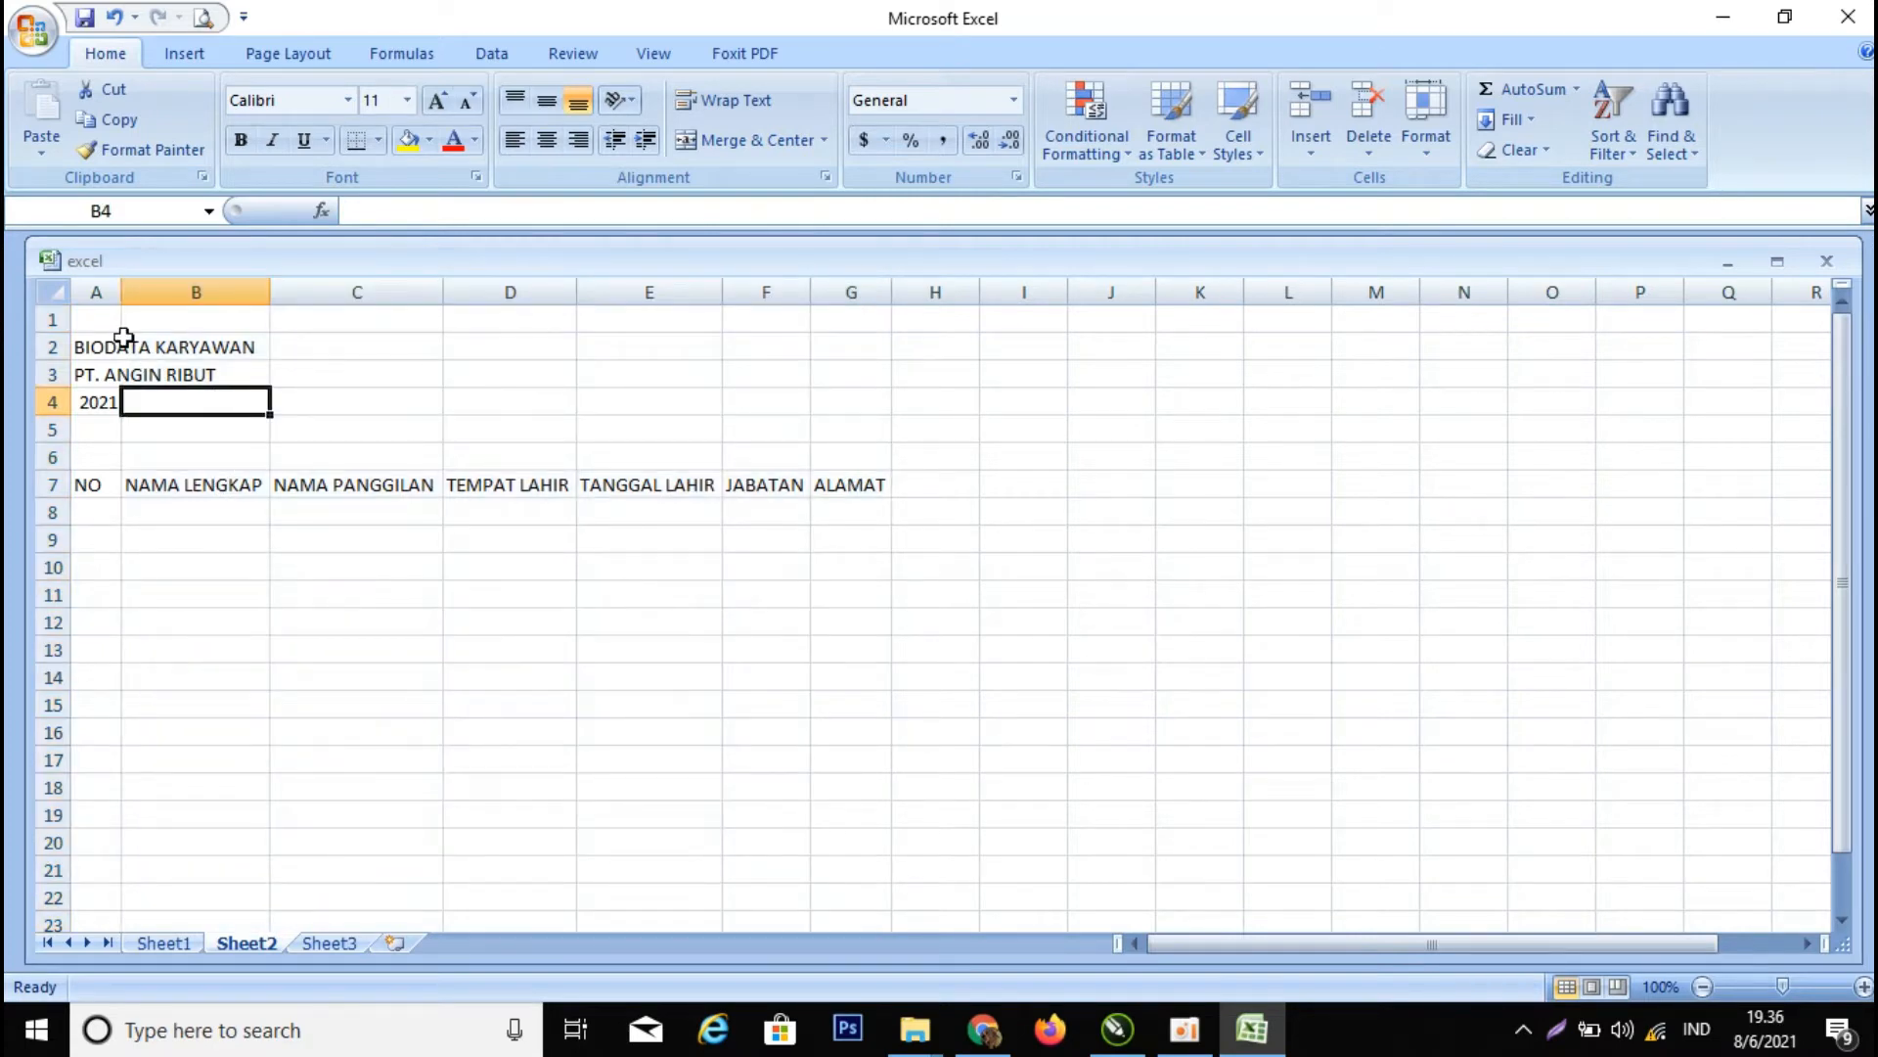
- Try merging and centering the title across A2:G2, and undo the merge
drag(115, 347, 867, 348)
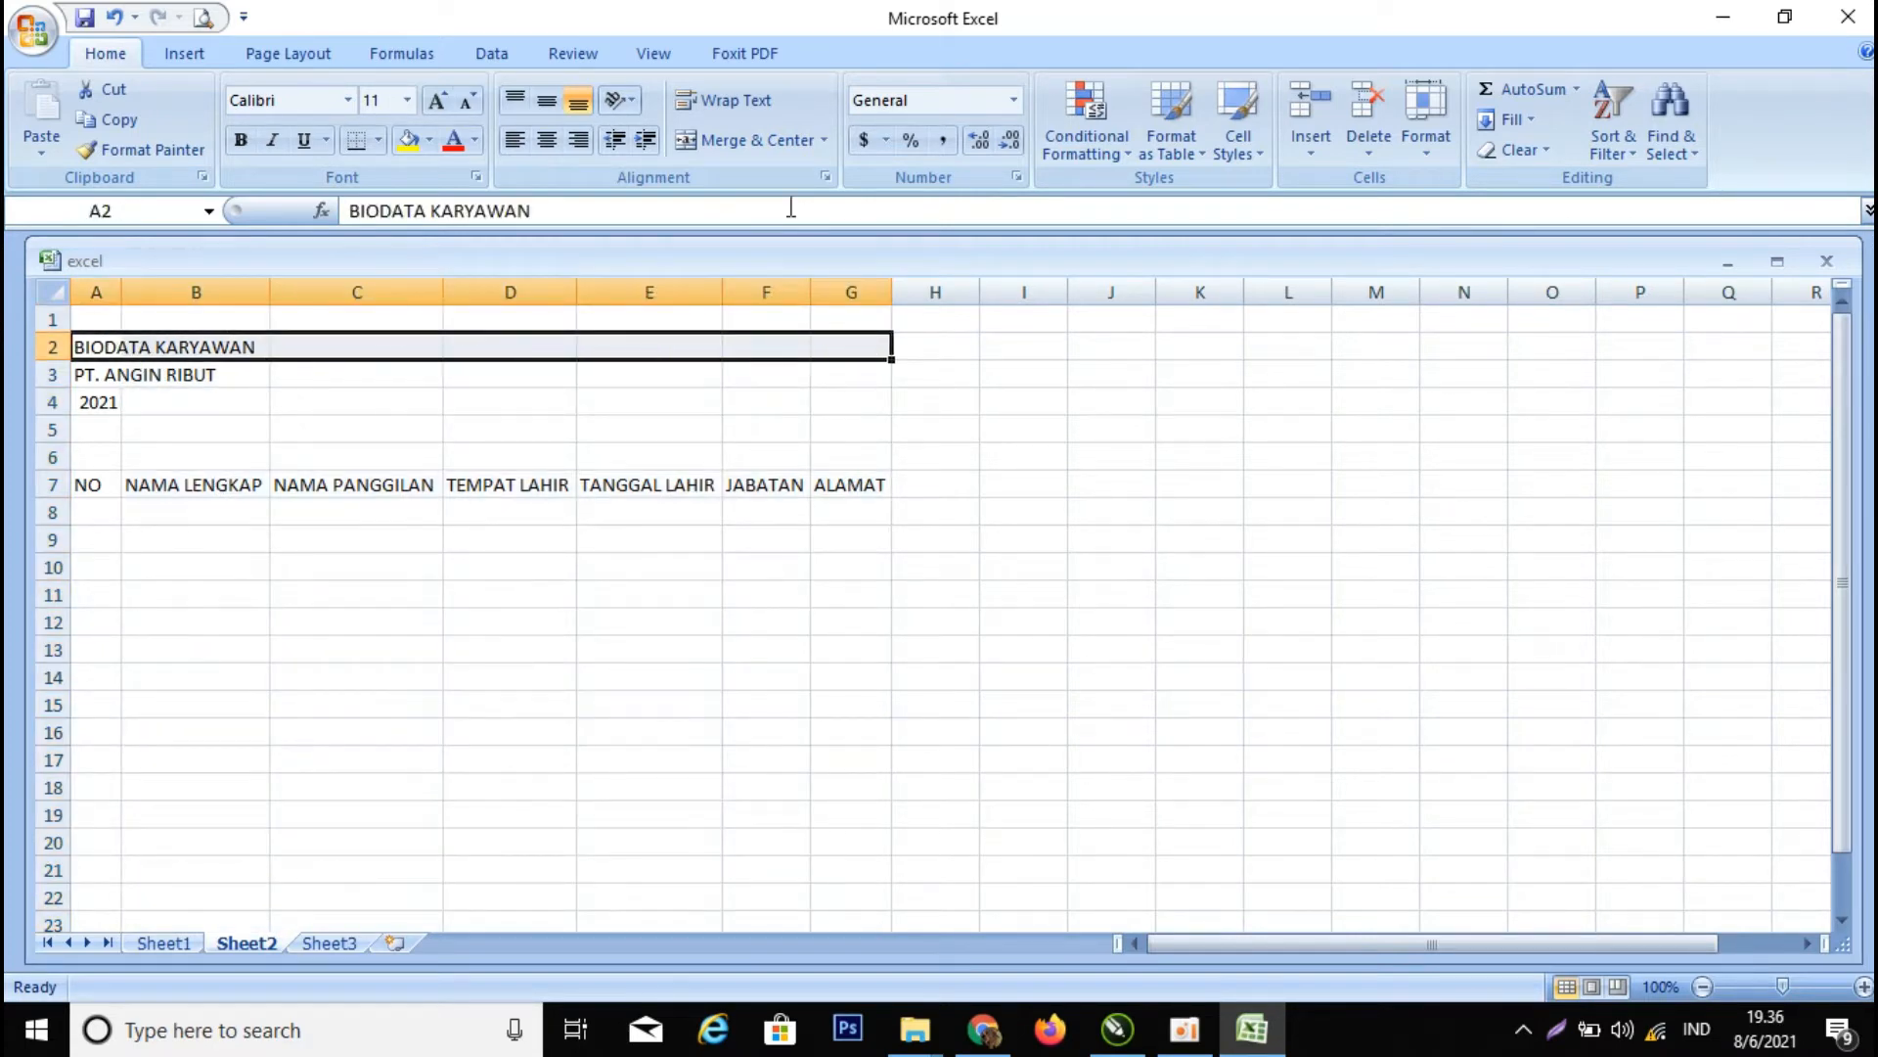
click(770, 144)
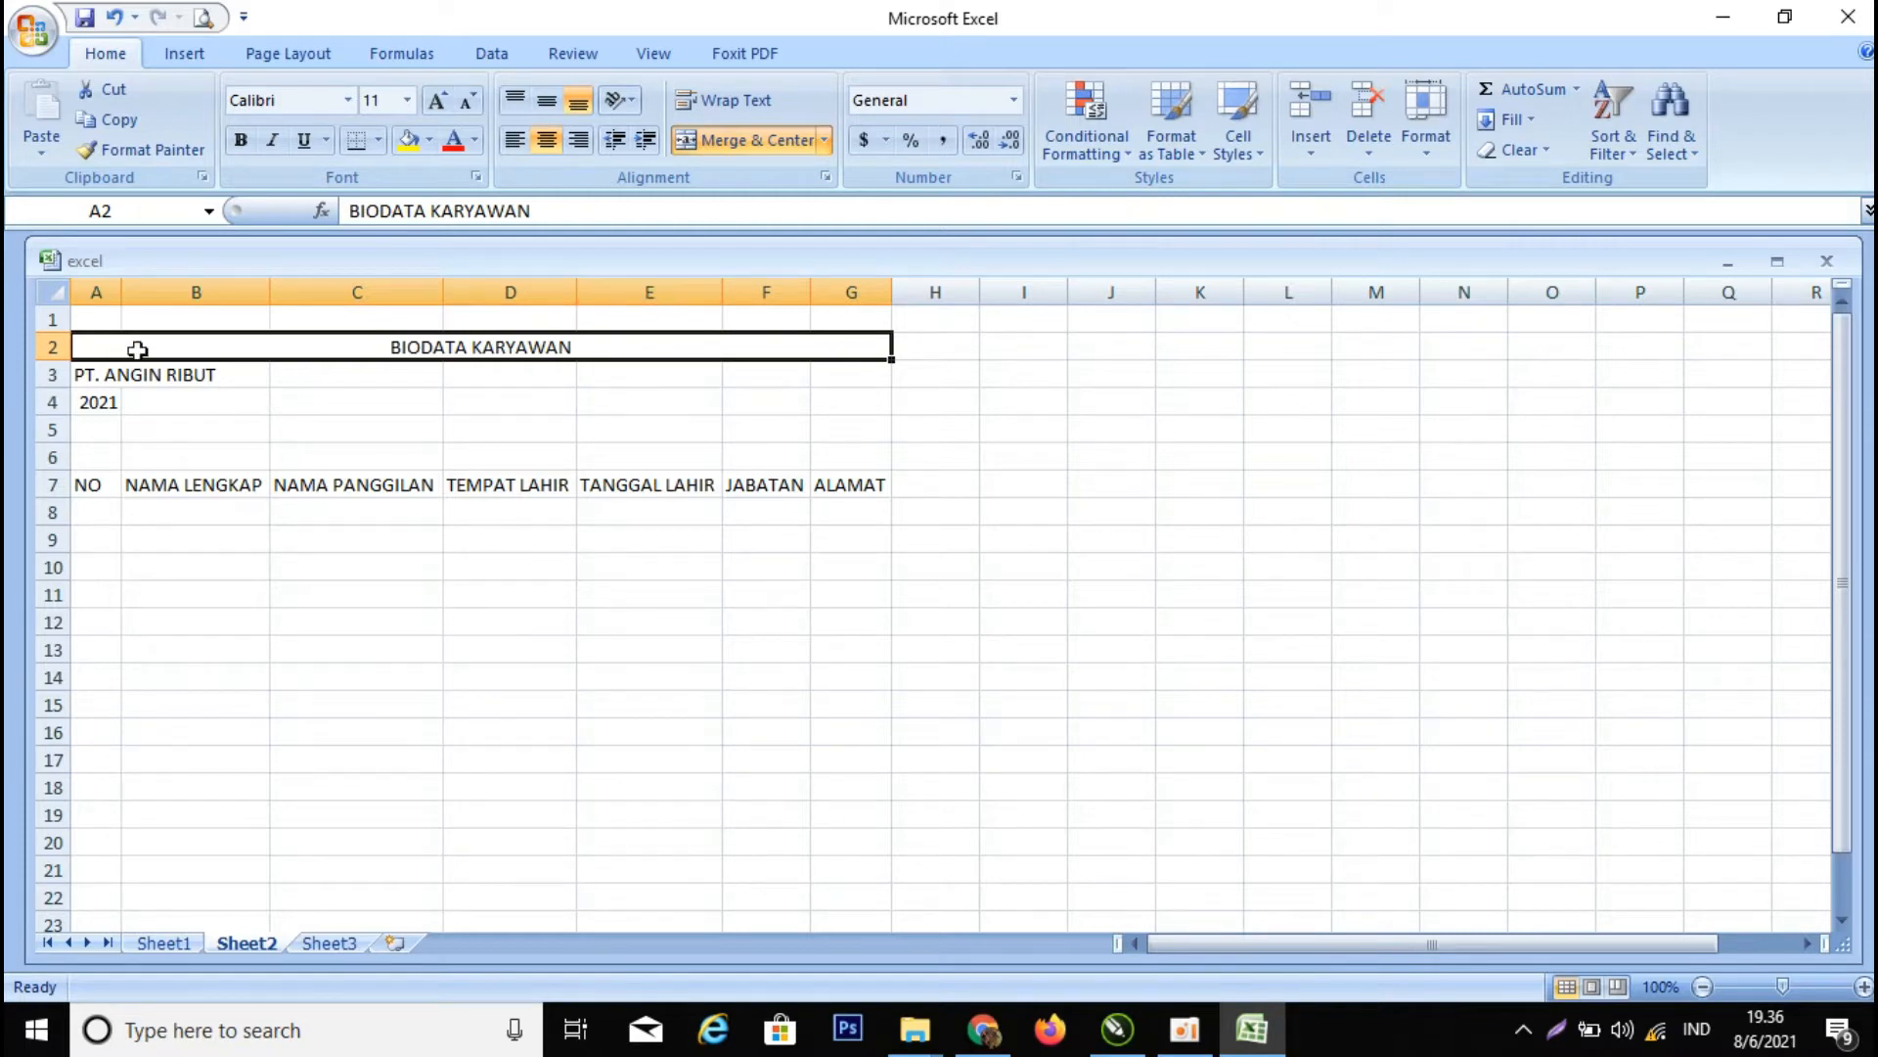
click(356, 364)
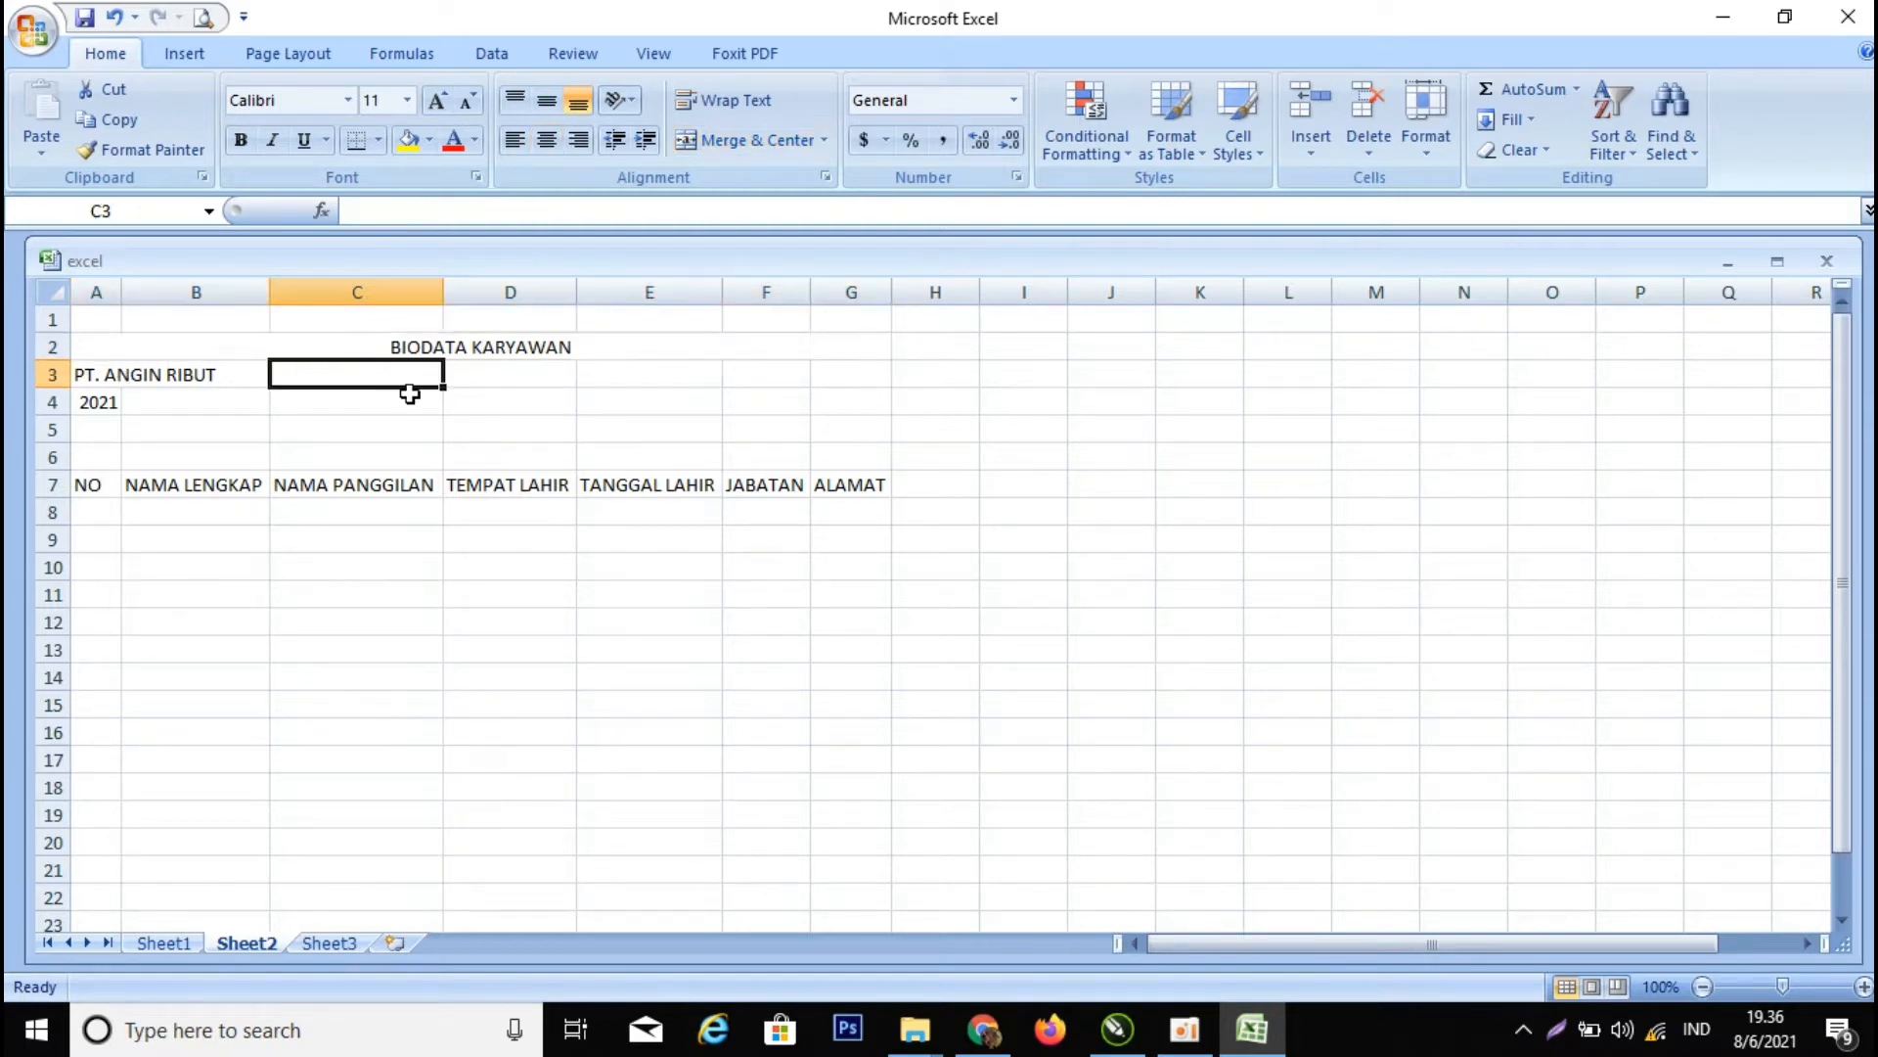
click(88, 349)
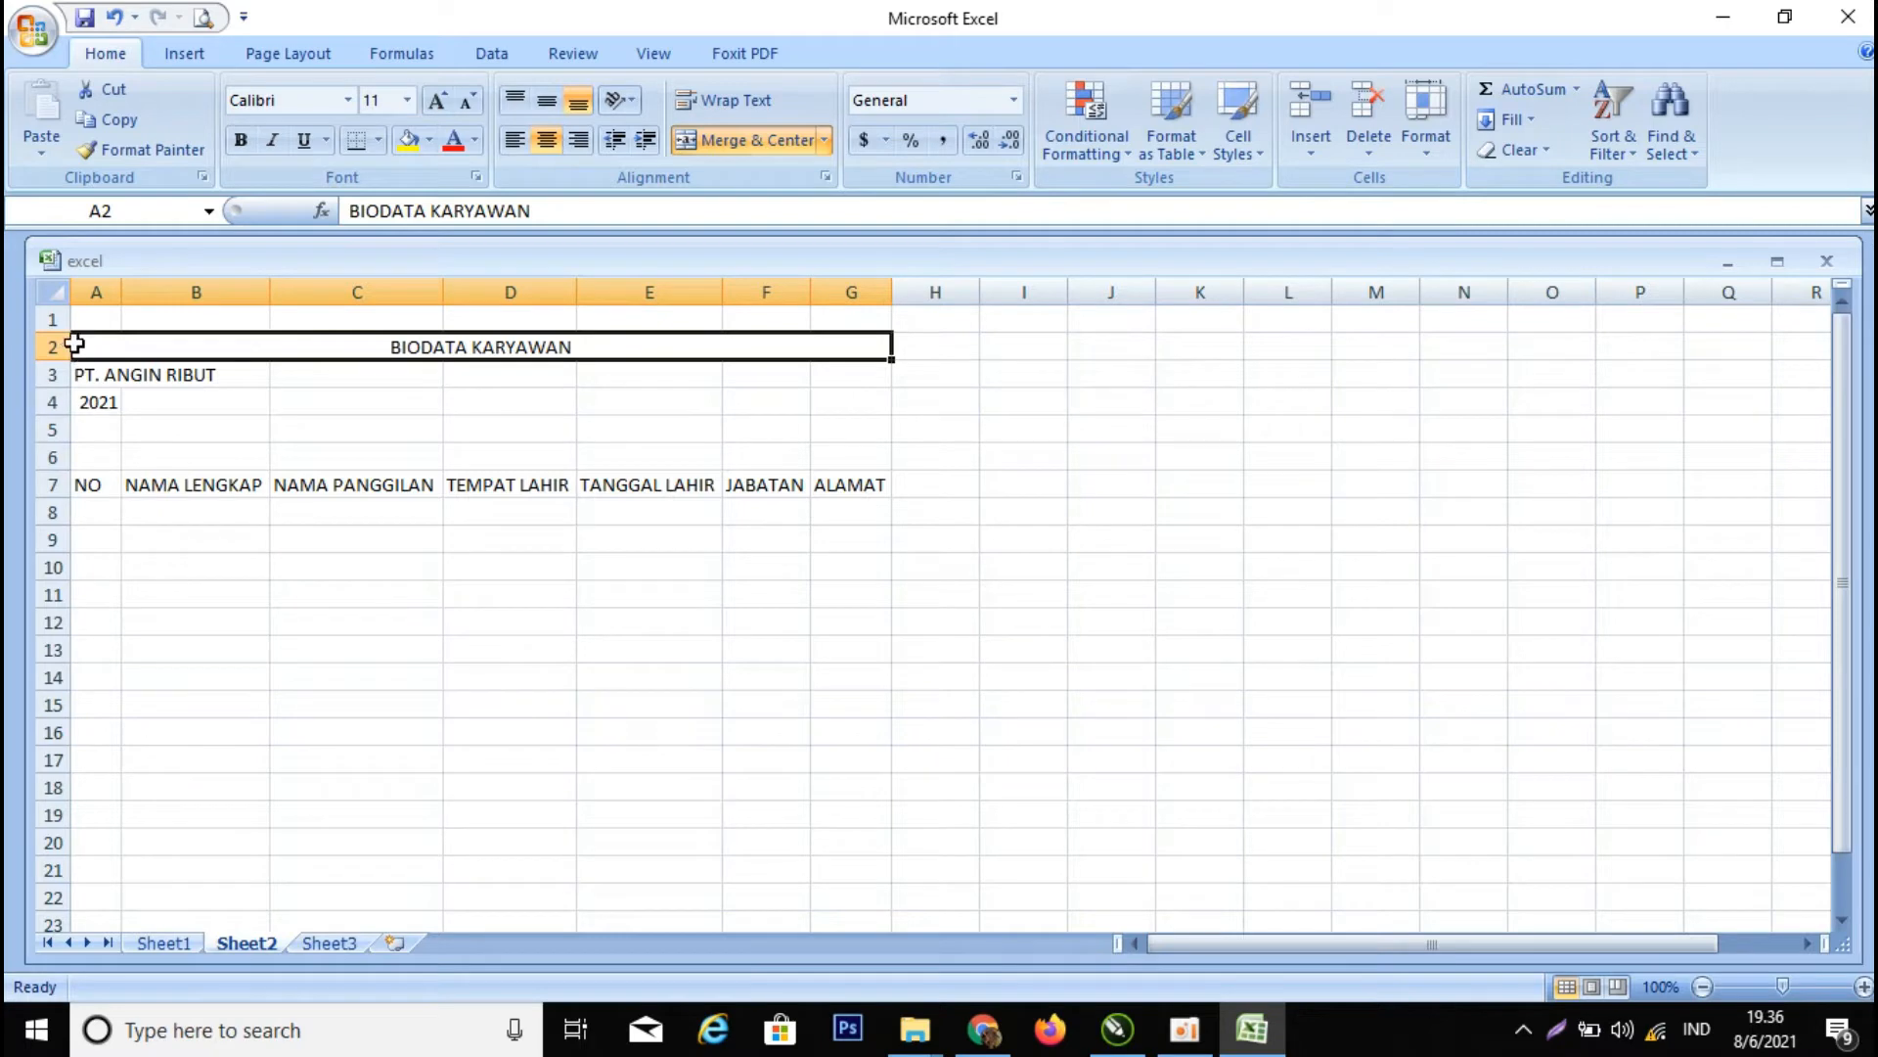
key(ctrl+z)
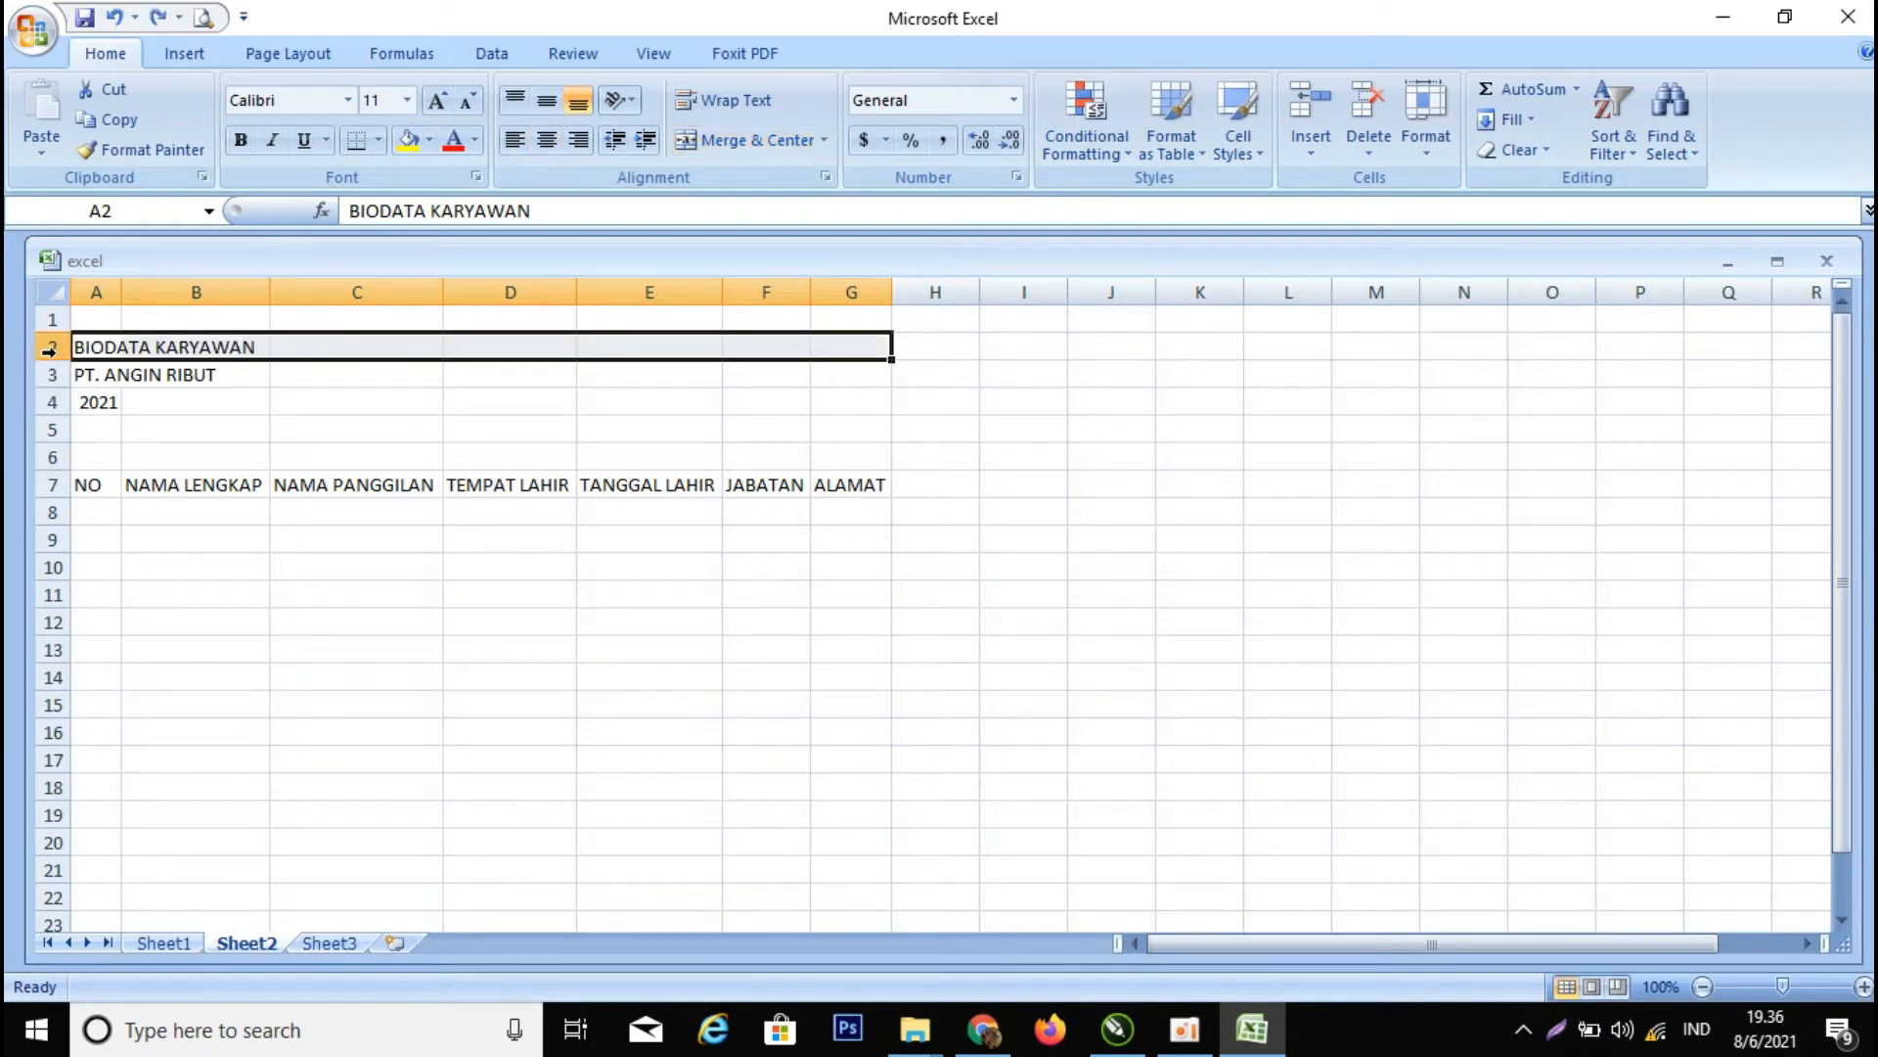
- Merge the three title rows A2:G4 row by row across columns A to G with Merge Across
drag(93, 348, 885, 342)
click(92, 351)
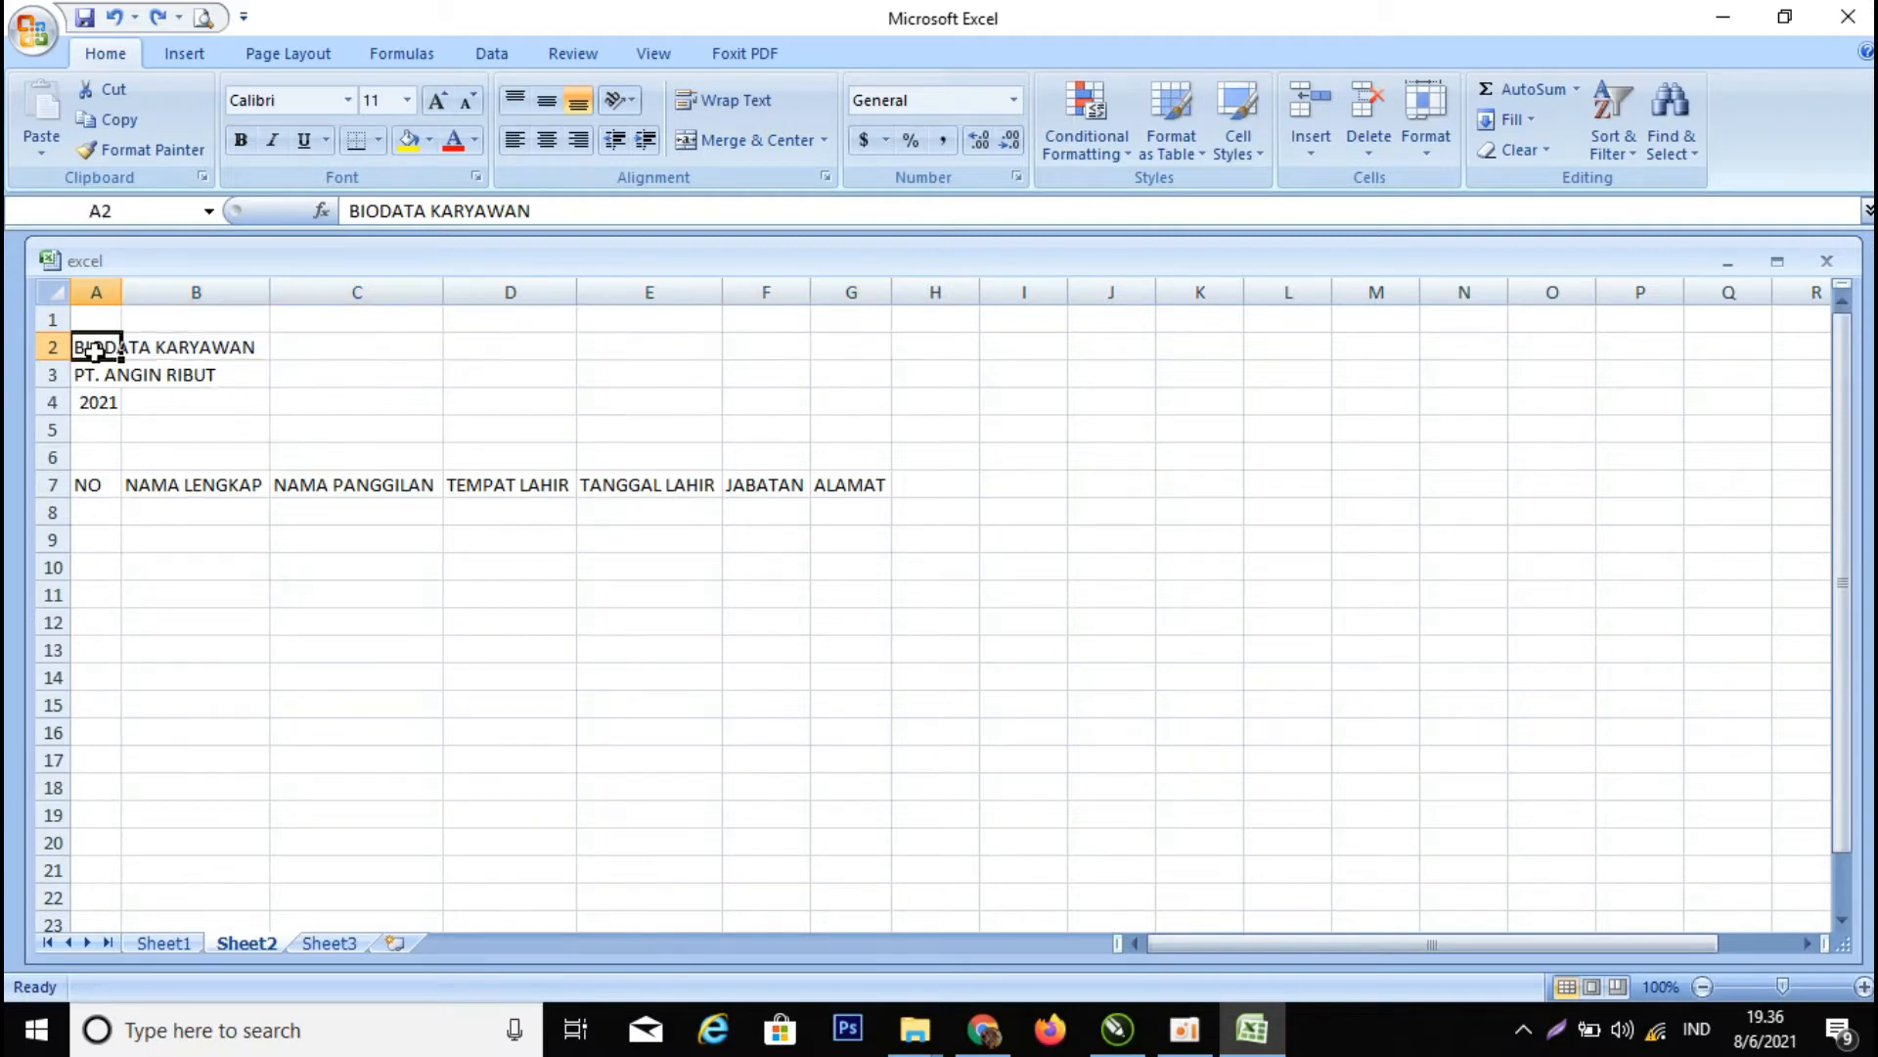
drag(93, 350, 862, 404)
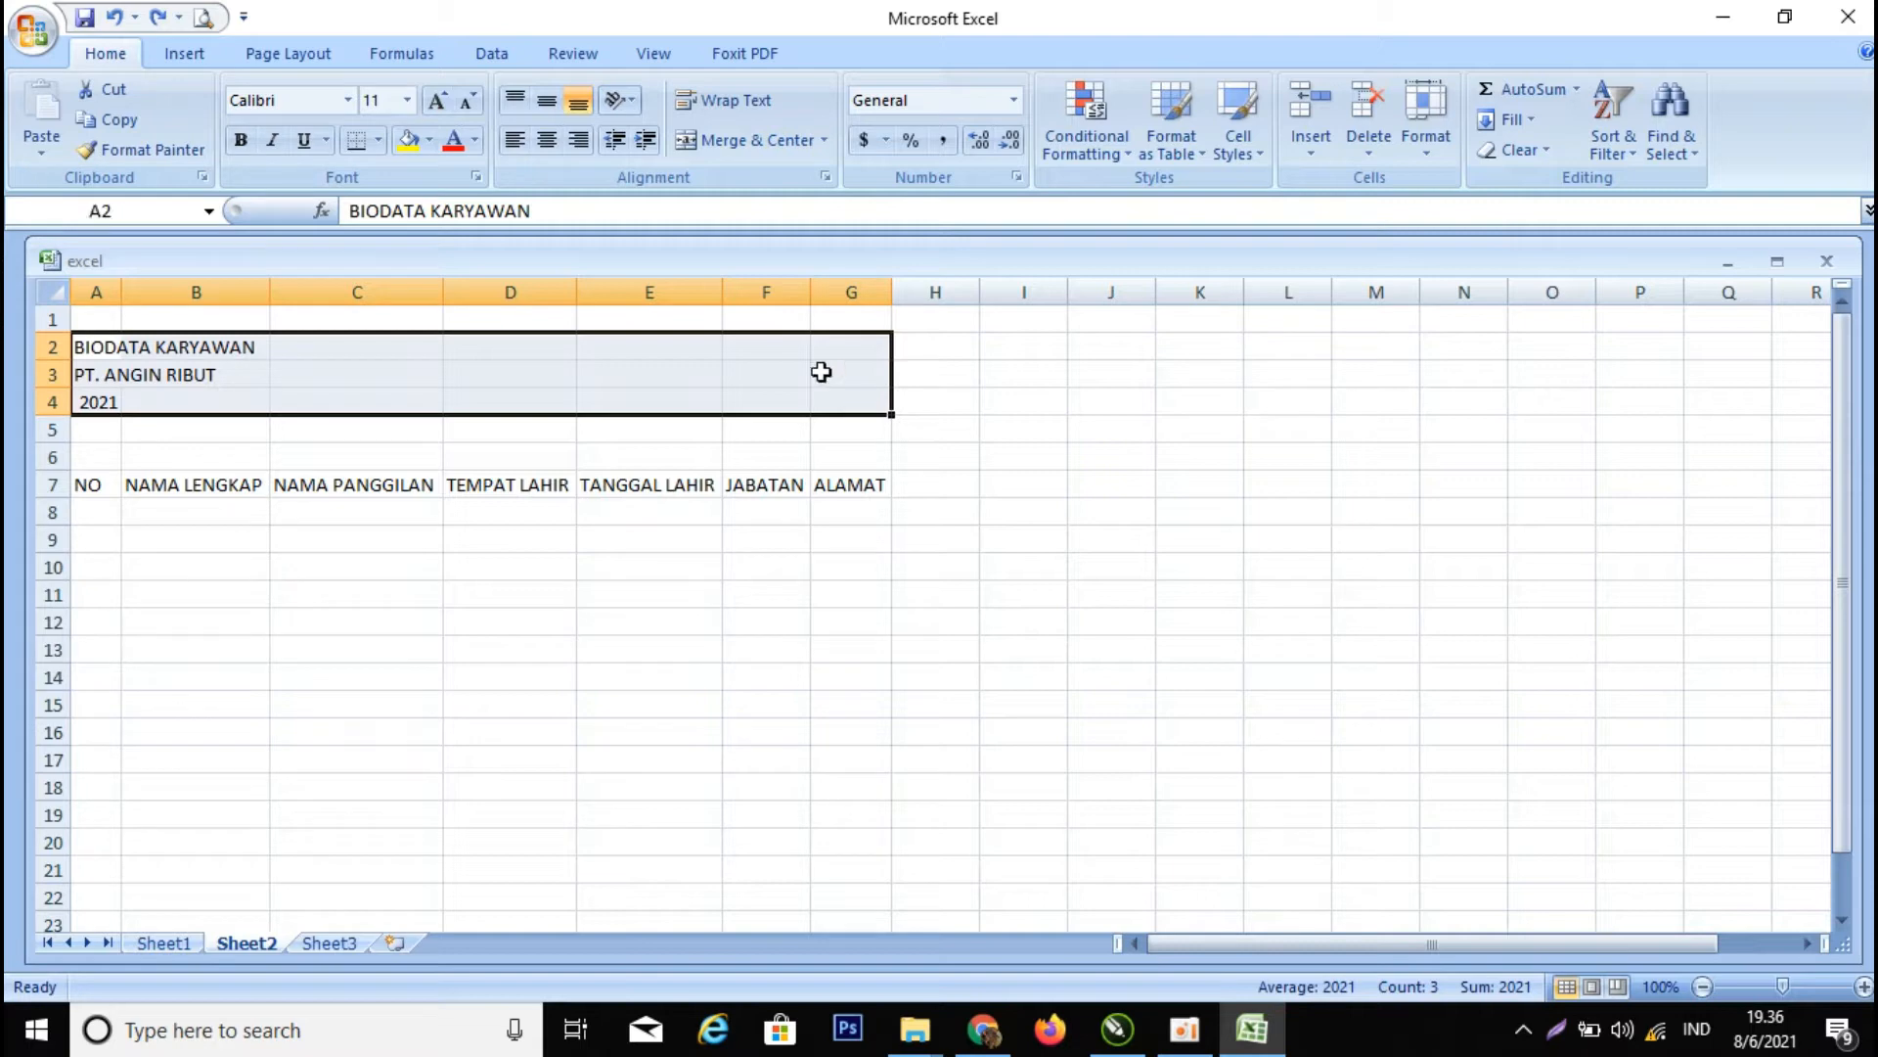
click(827, 140)
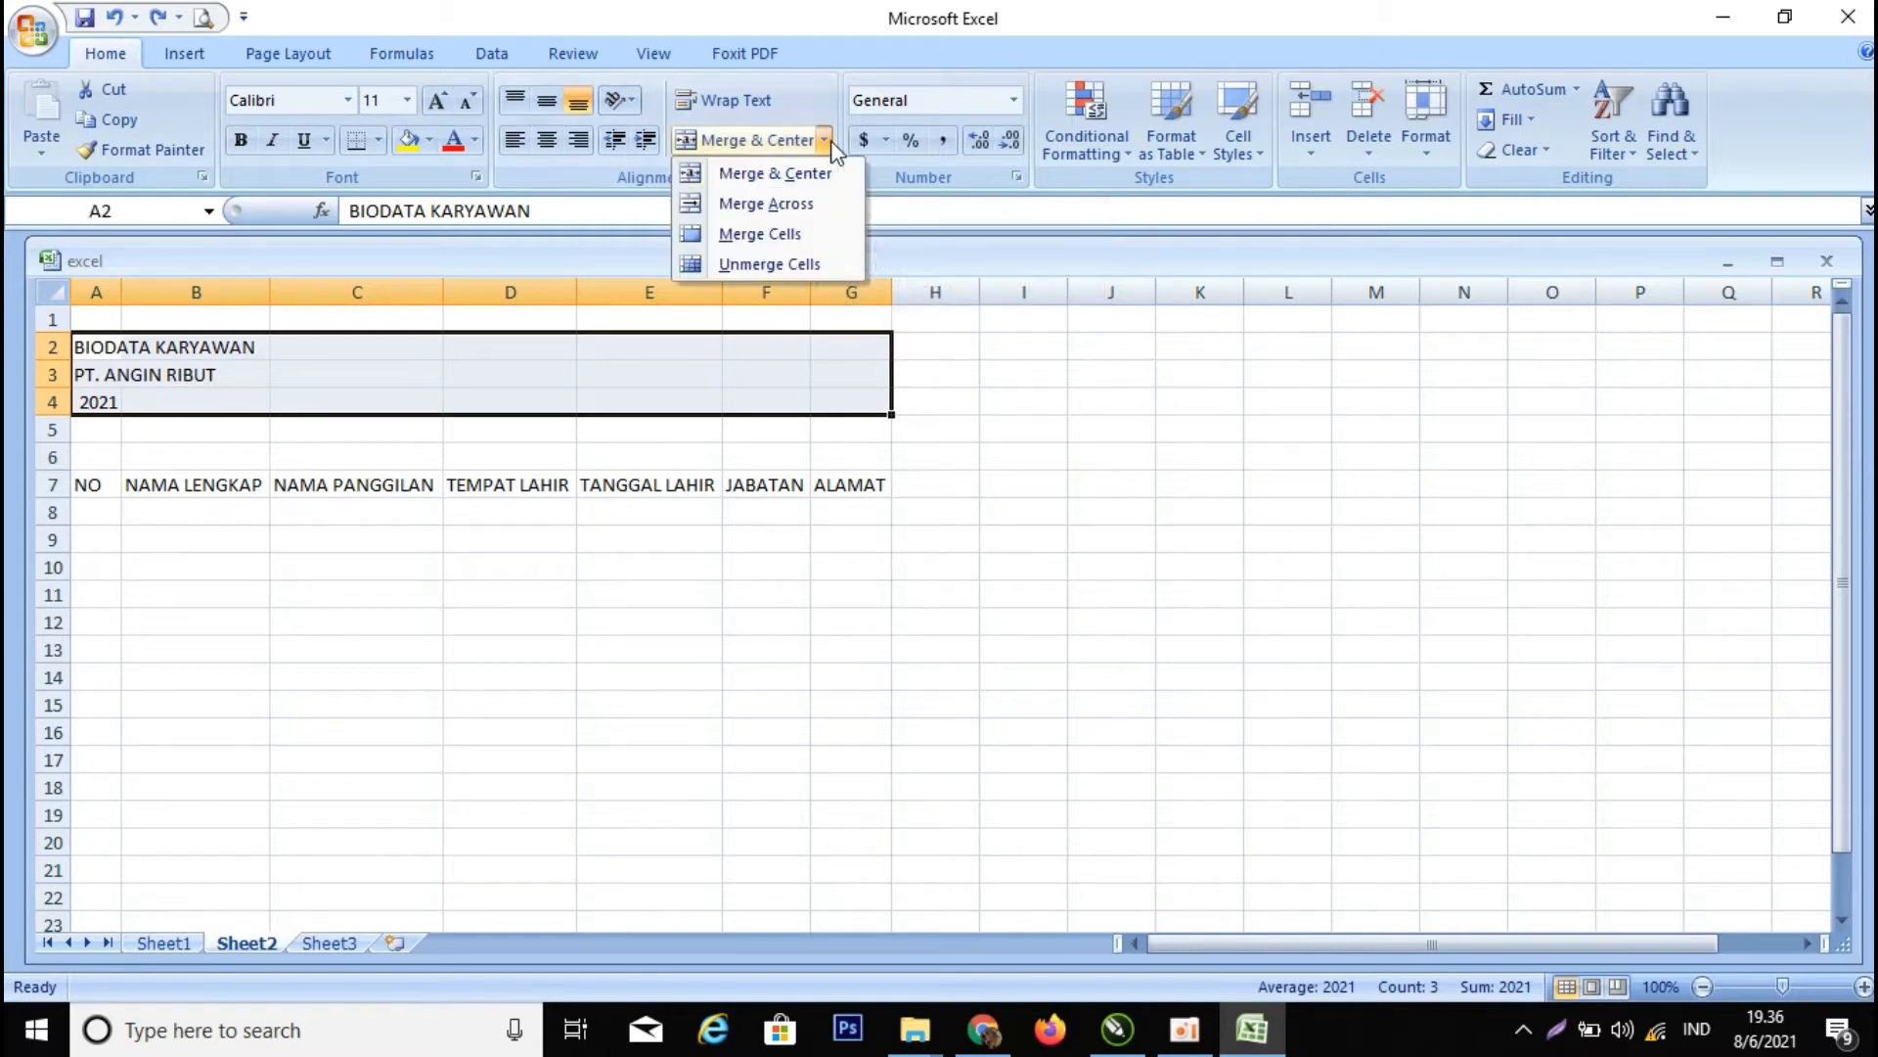
click(812, 203)
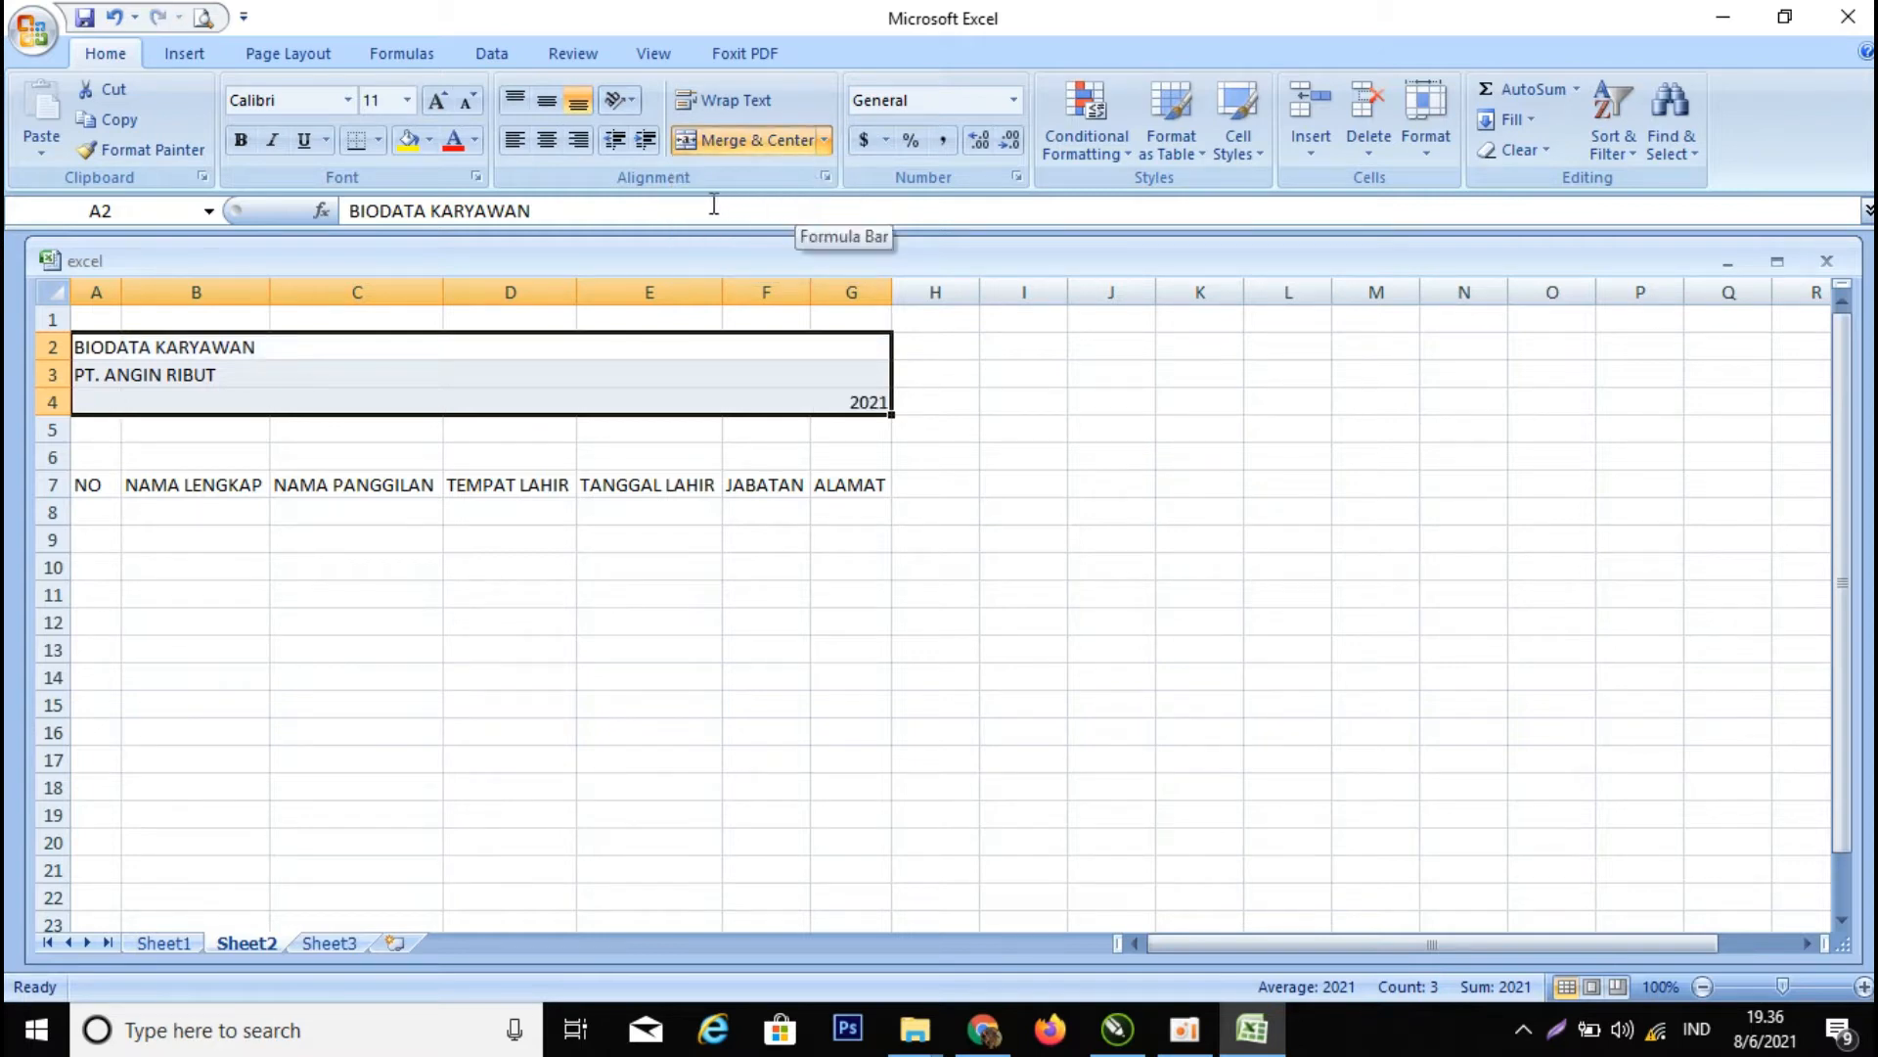
- Center the text horizontally in the merged title rows BIODATA KARYAWAN and PT. ANGIN RIBUT
click(536, 397)
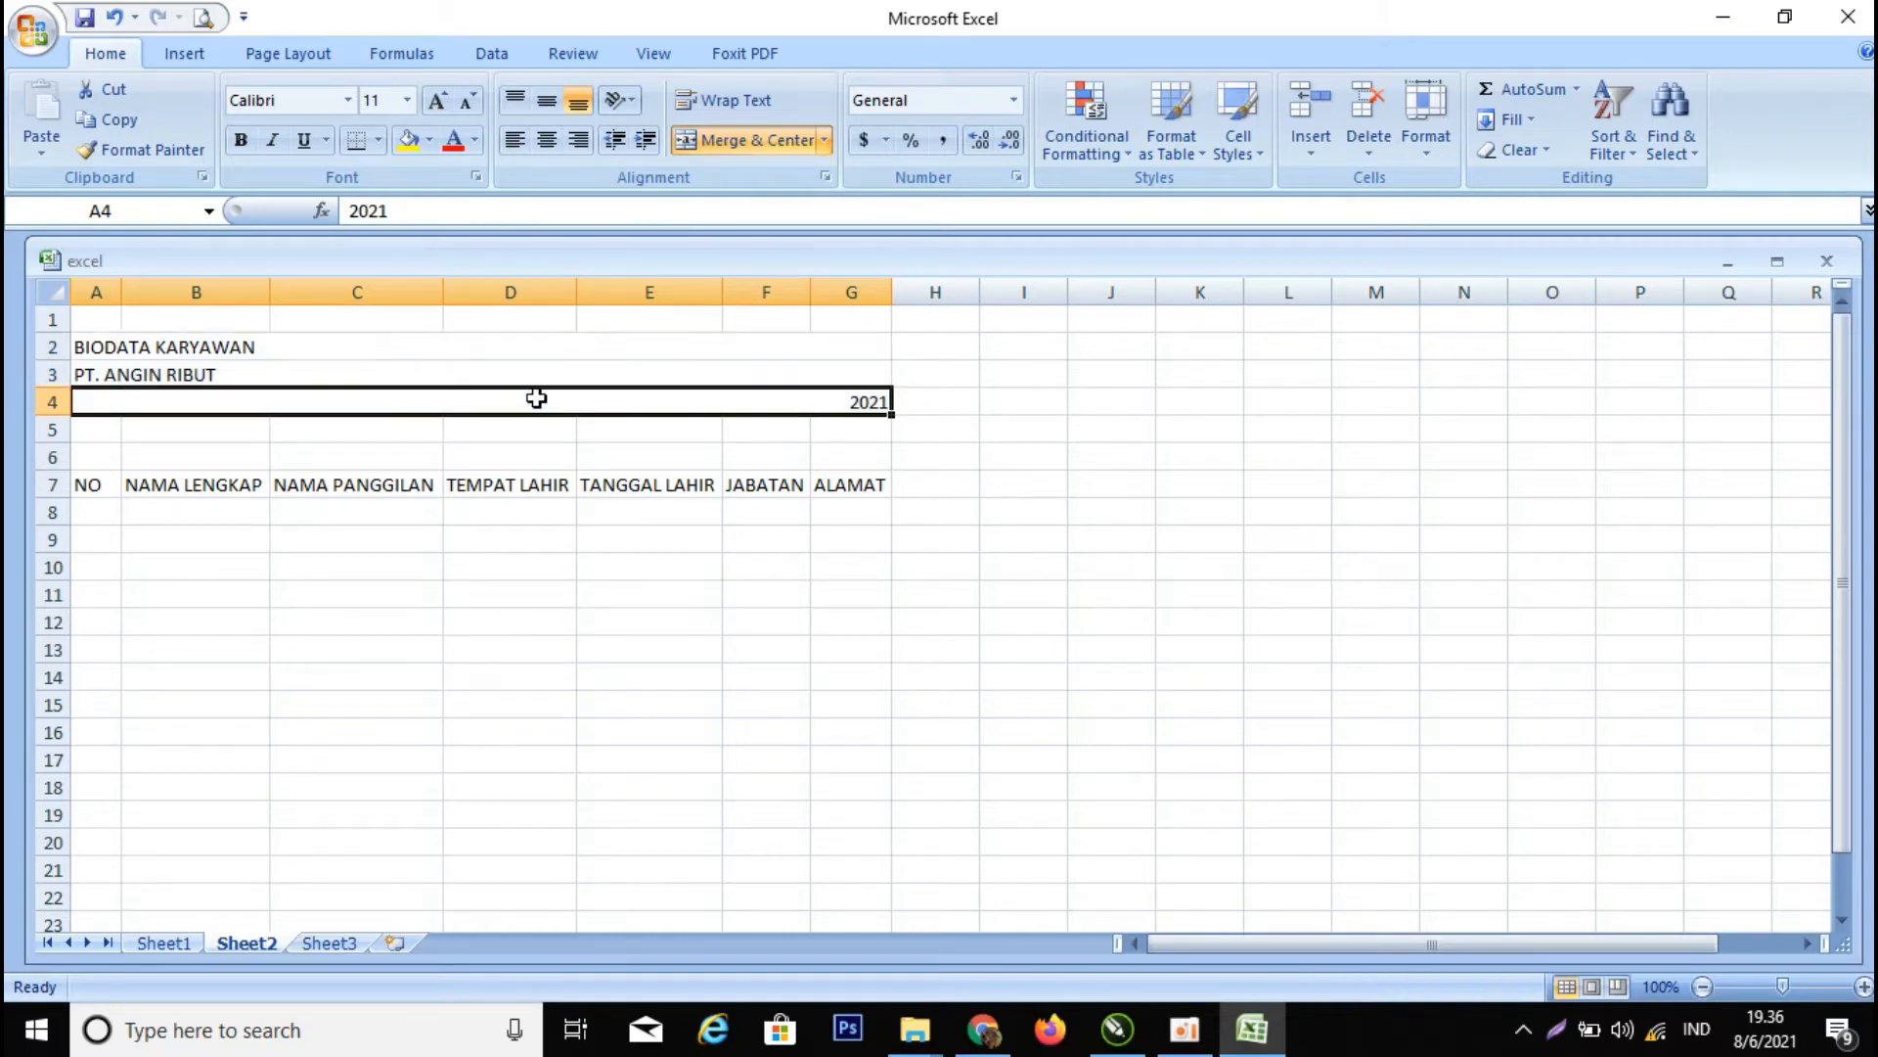
click(250, 370)
click(241, 337)
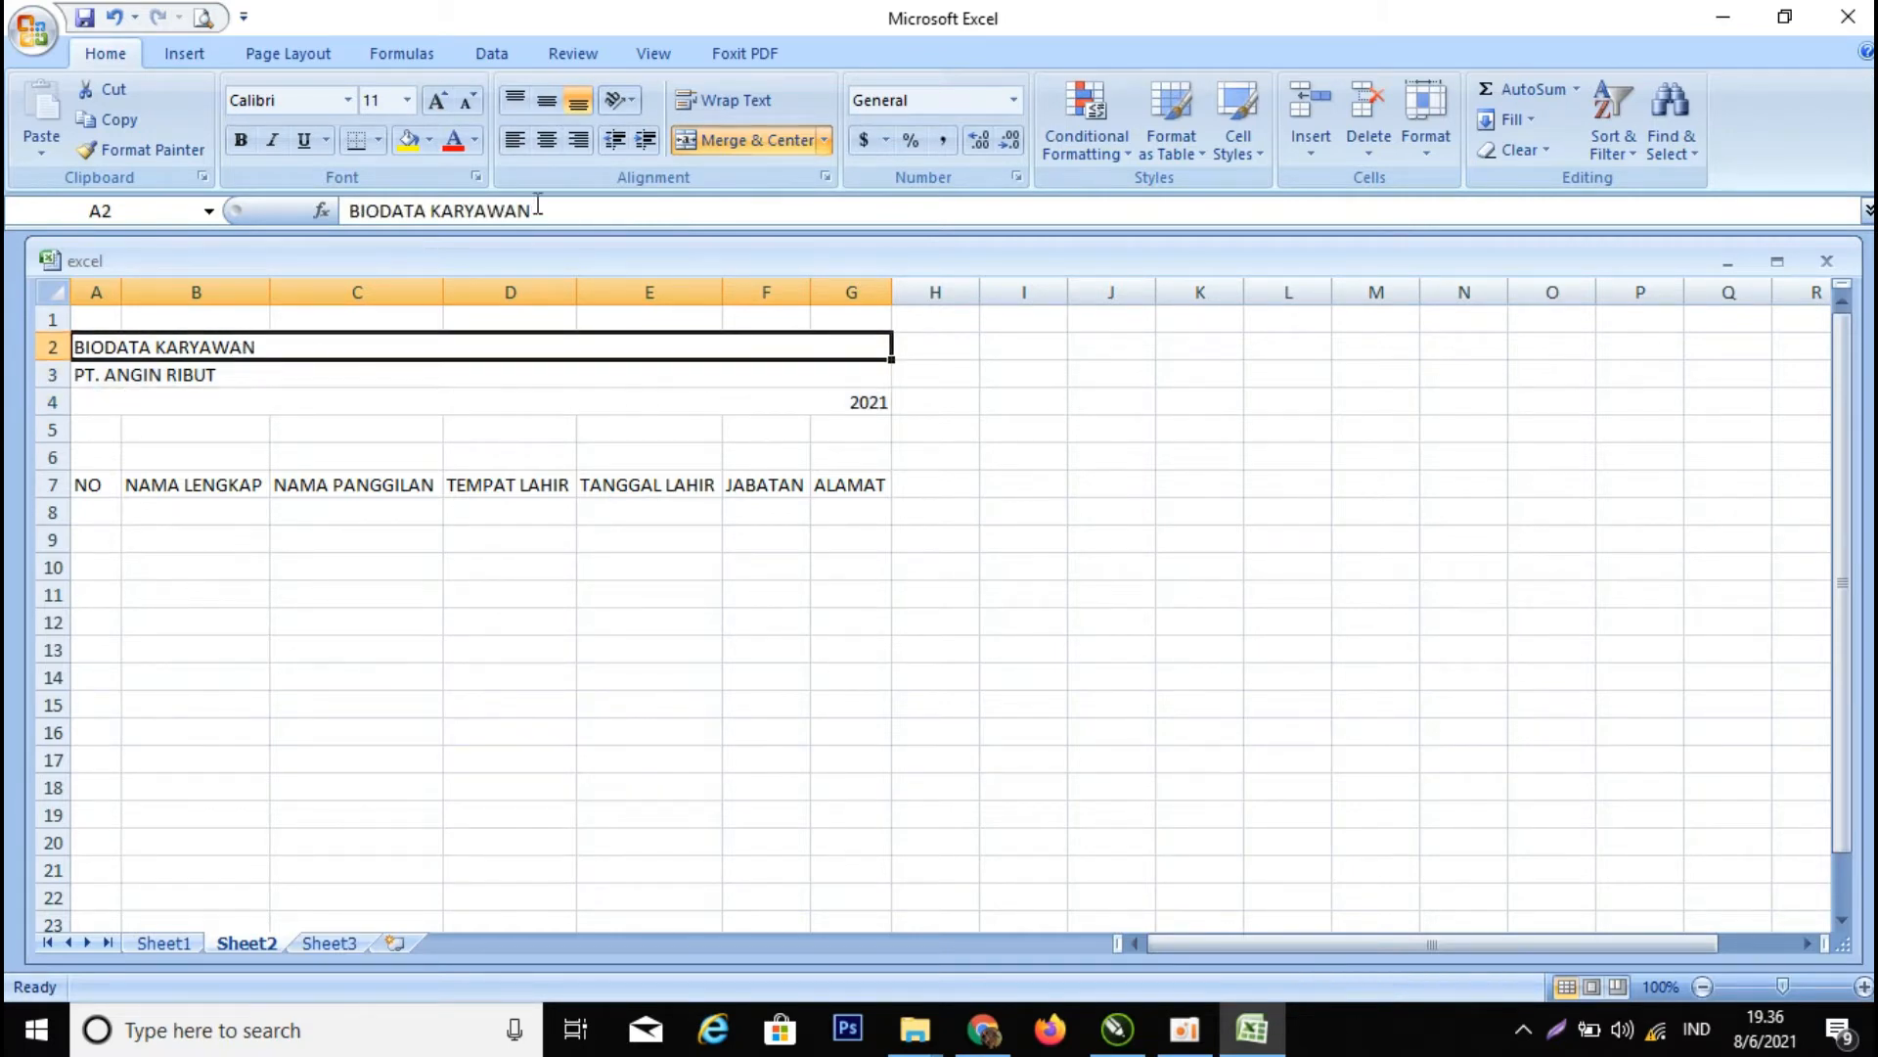
click(549, 140)
click(448, 376)
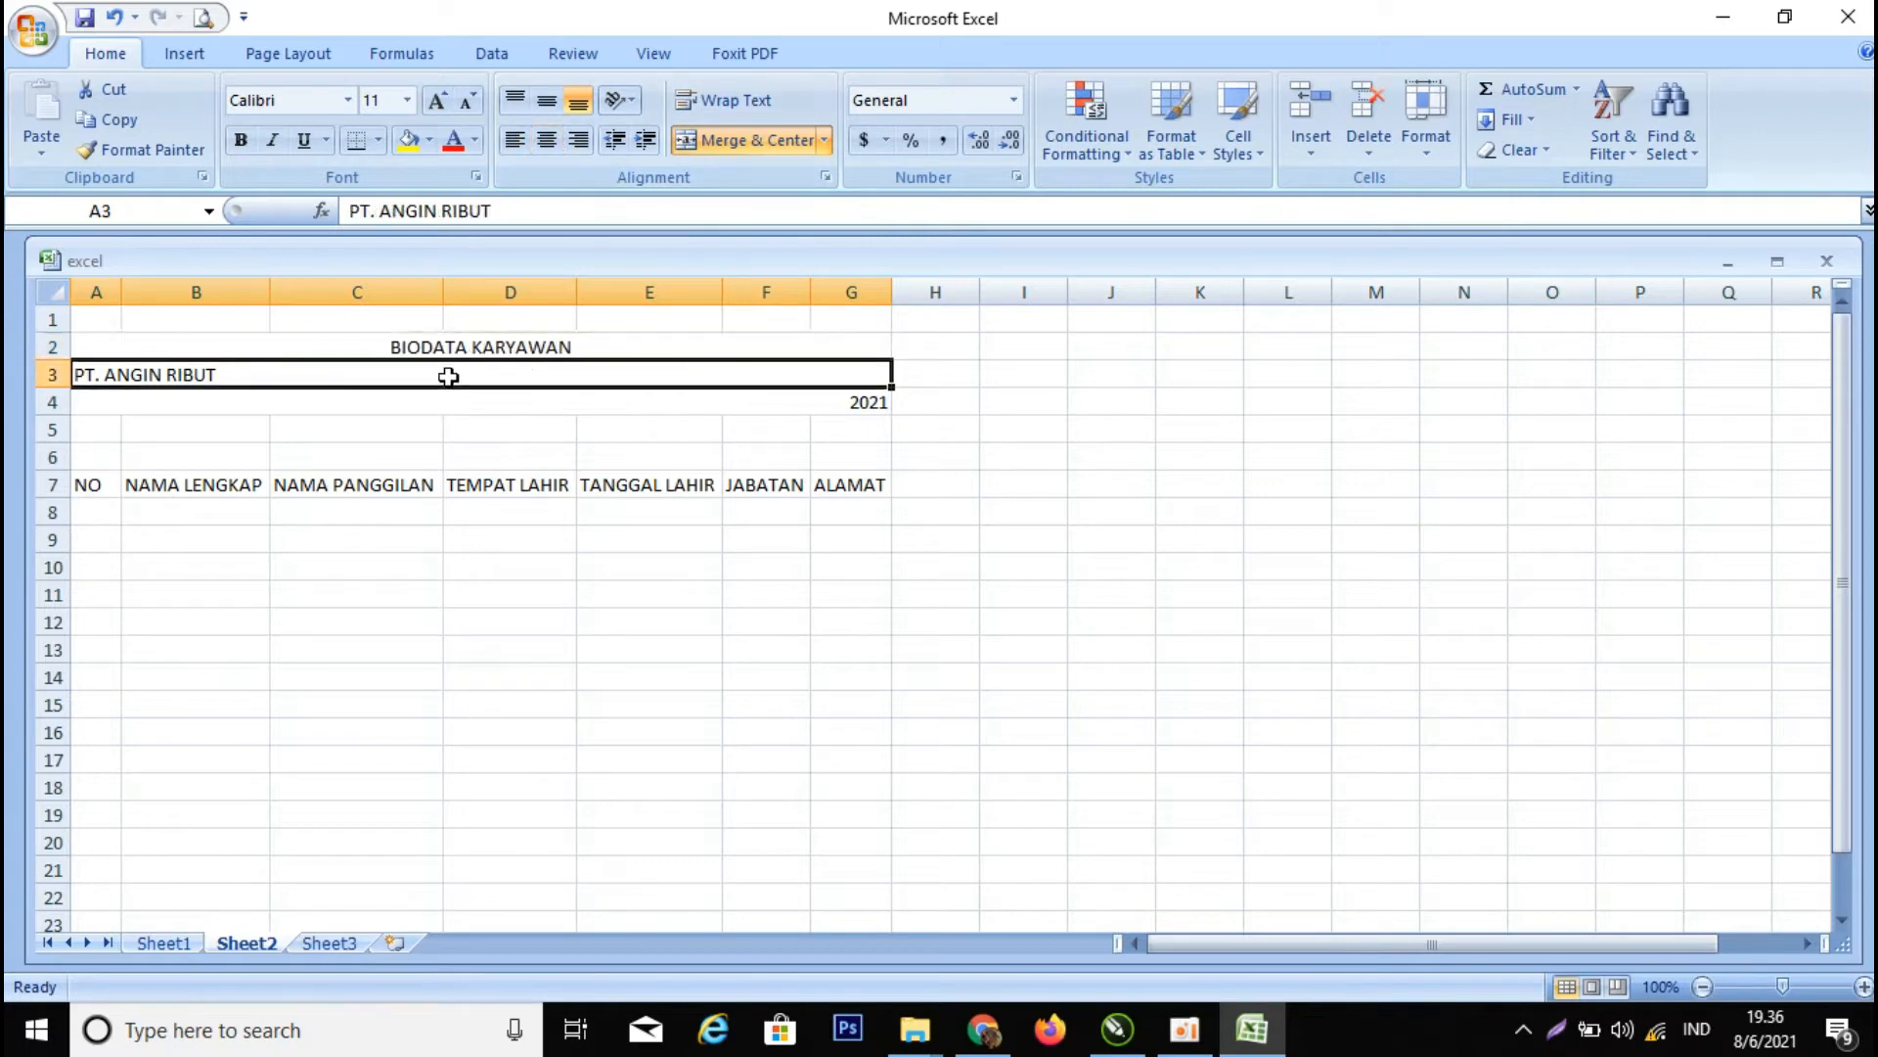
click(549, 140)
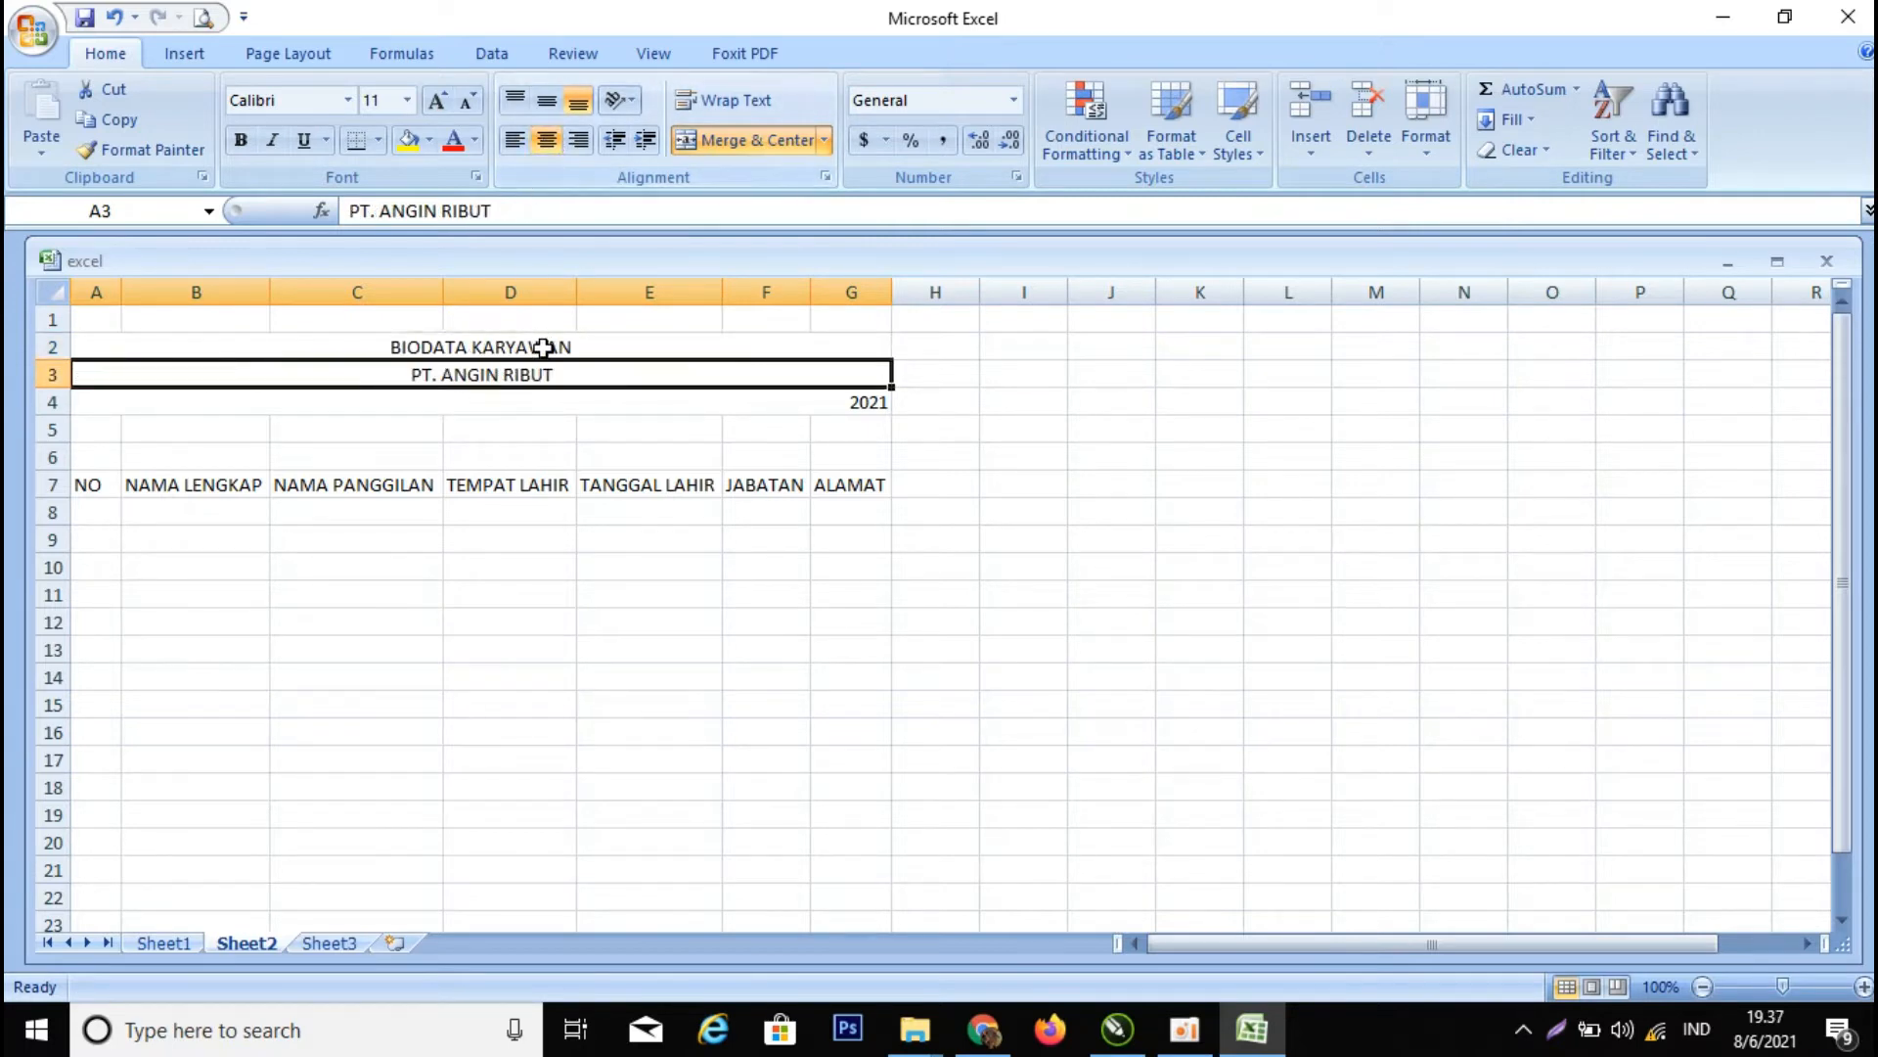
- Center the text horizontally in the merged title row 2021
click(538, 402)
click(549, 140)
click(765, 484)
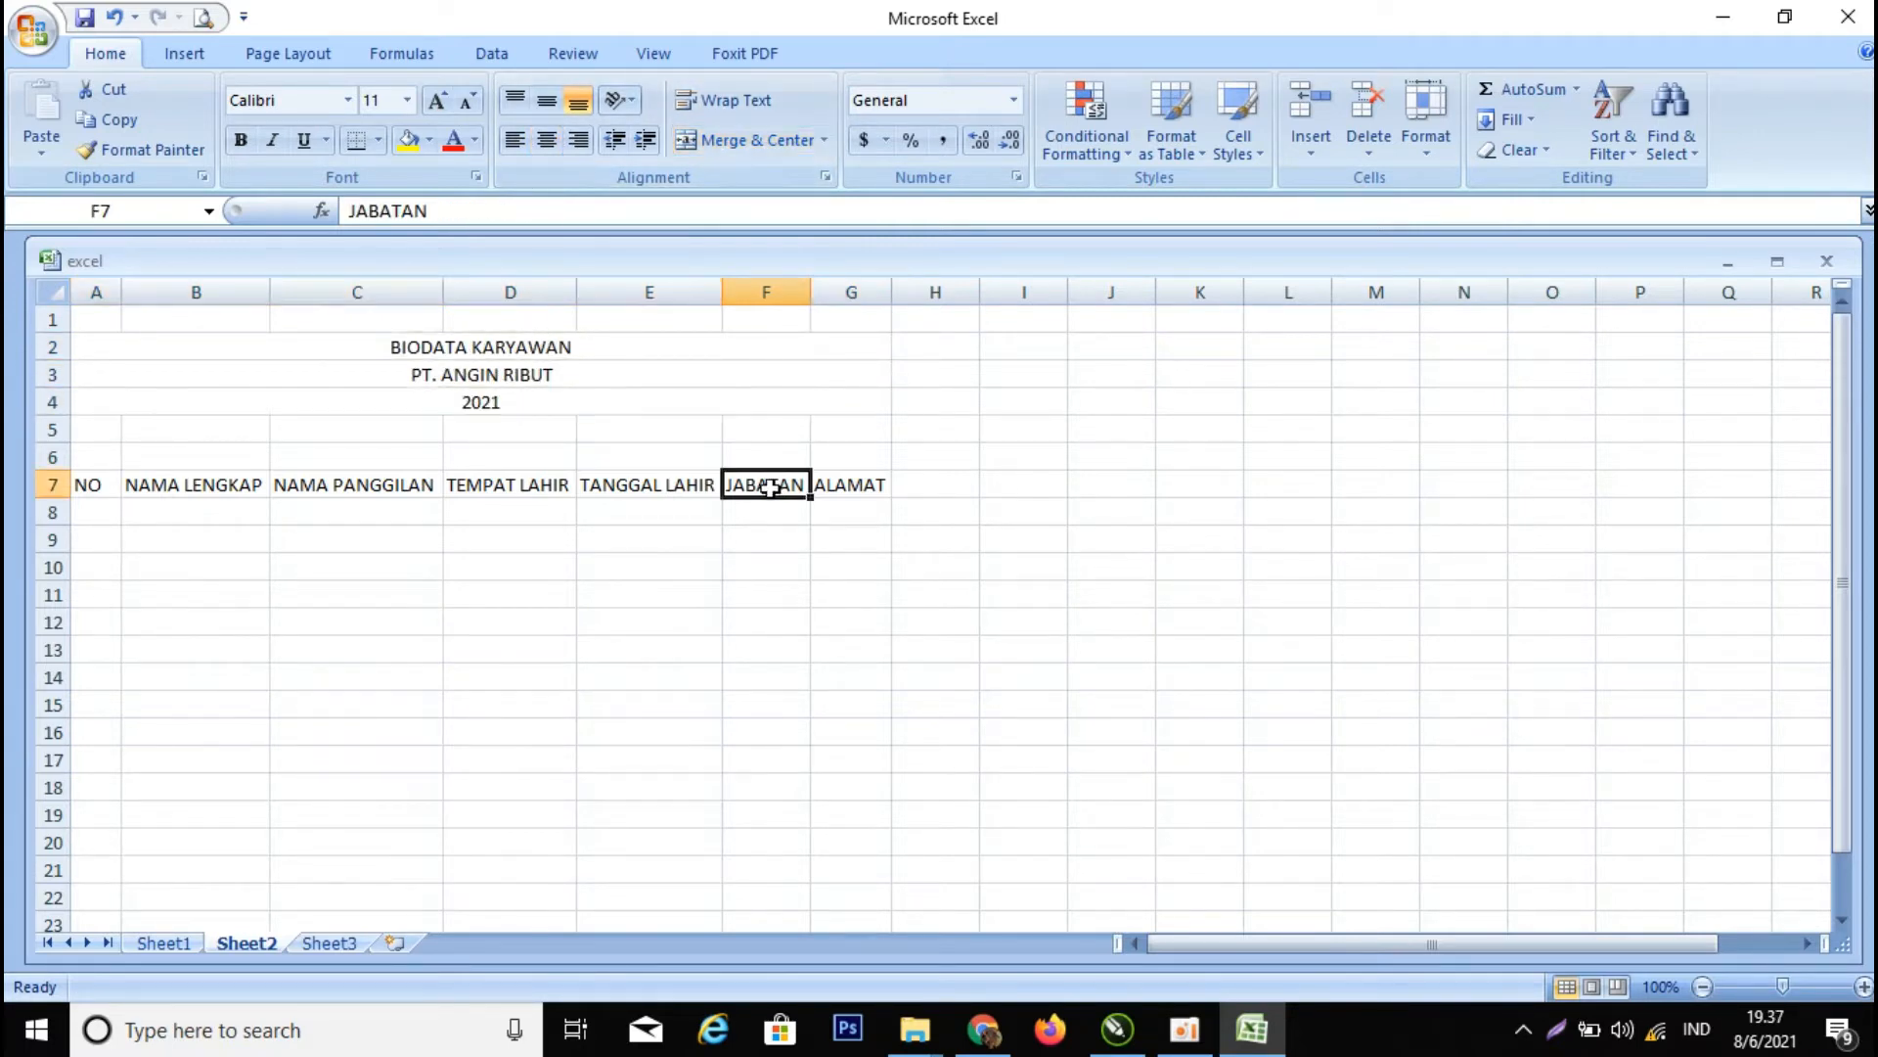
- Set the font of the three title rows, BIODATA KARYAWAN, PT. ANGIN RIBUT and 2021, to Arial Black
drag(446, 350, 456, 402)
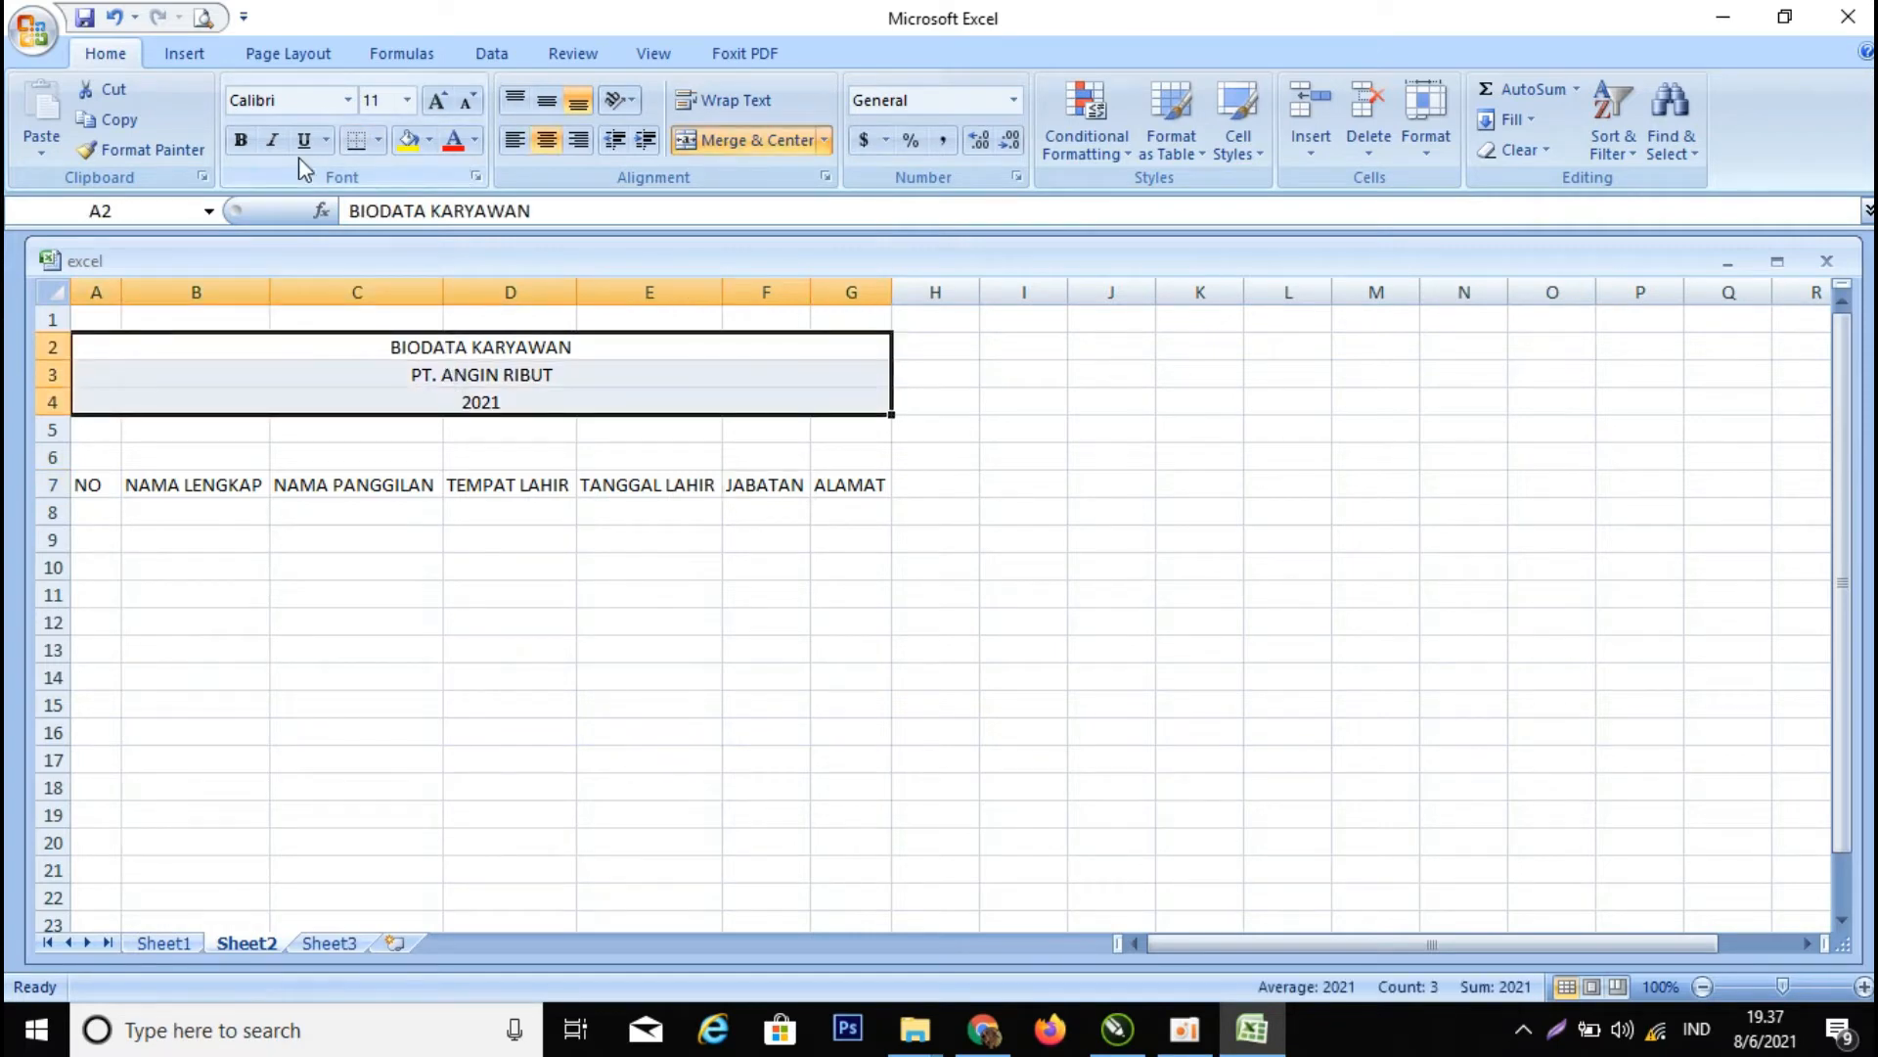
click(425, 343)
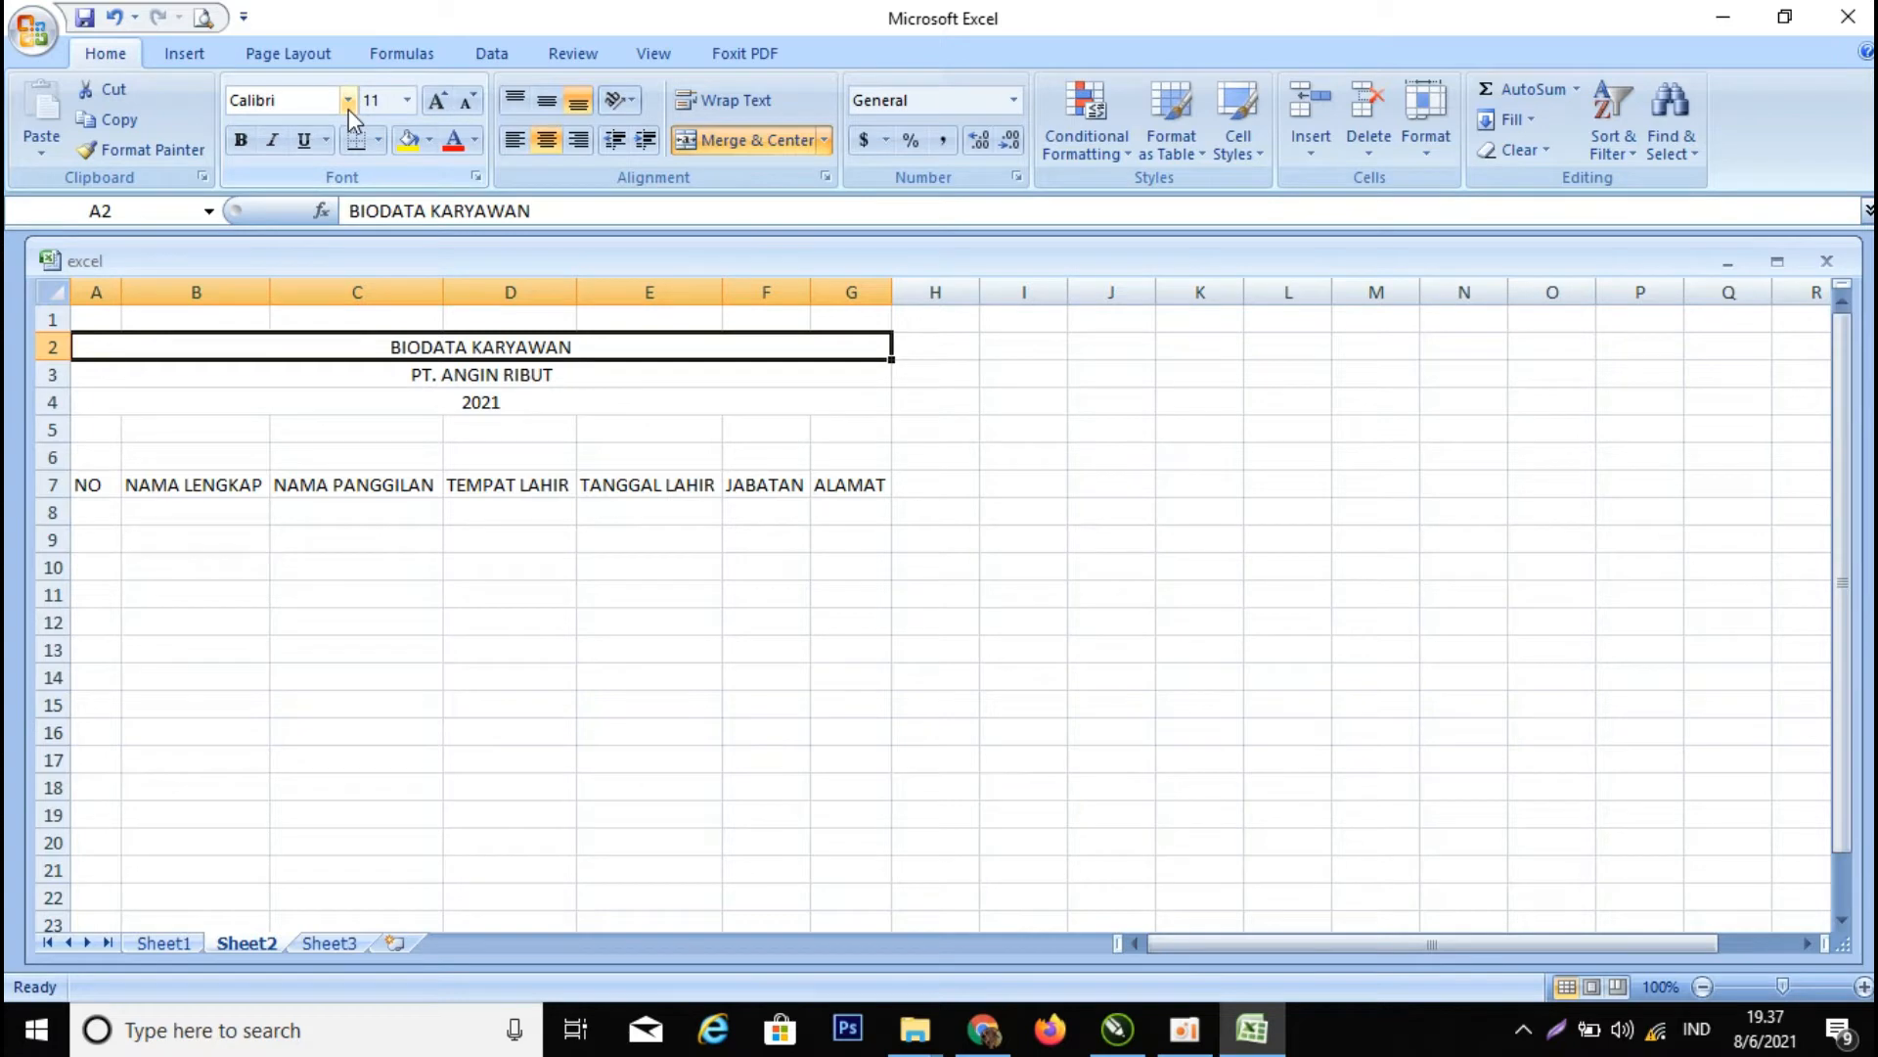
click(348, 100)
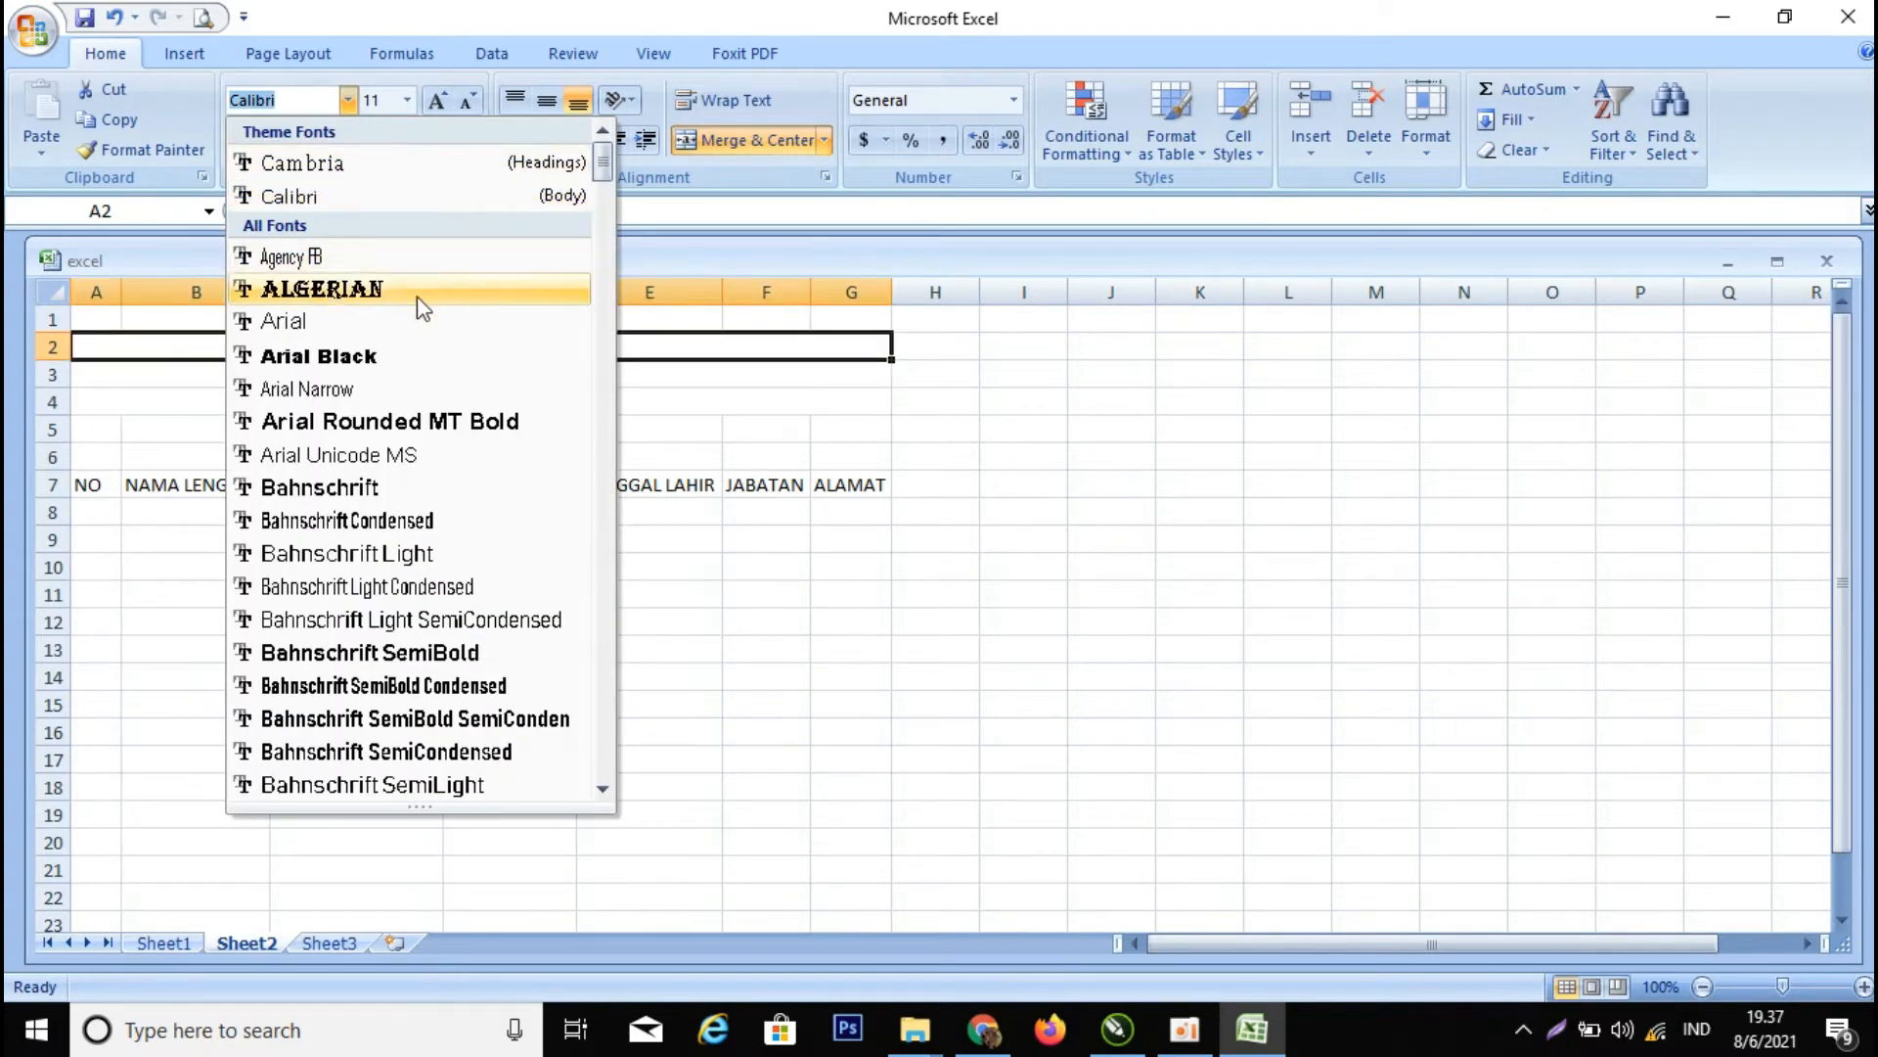
click(374, 360)
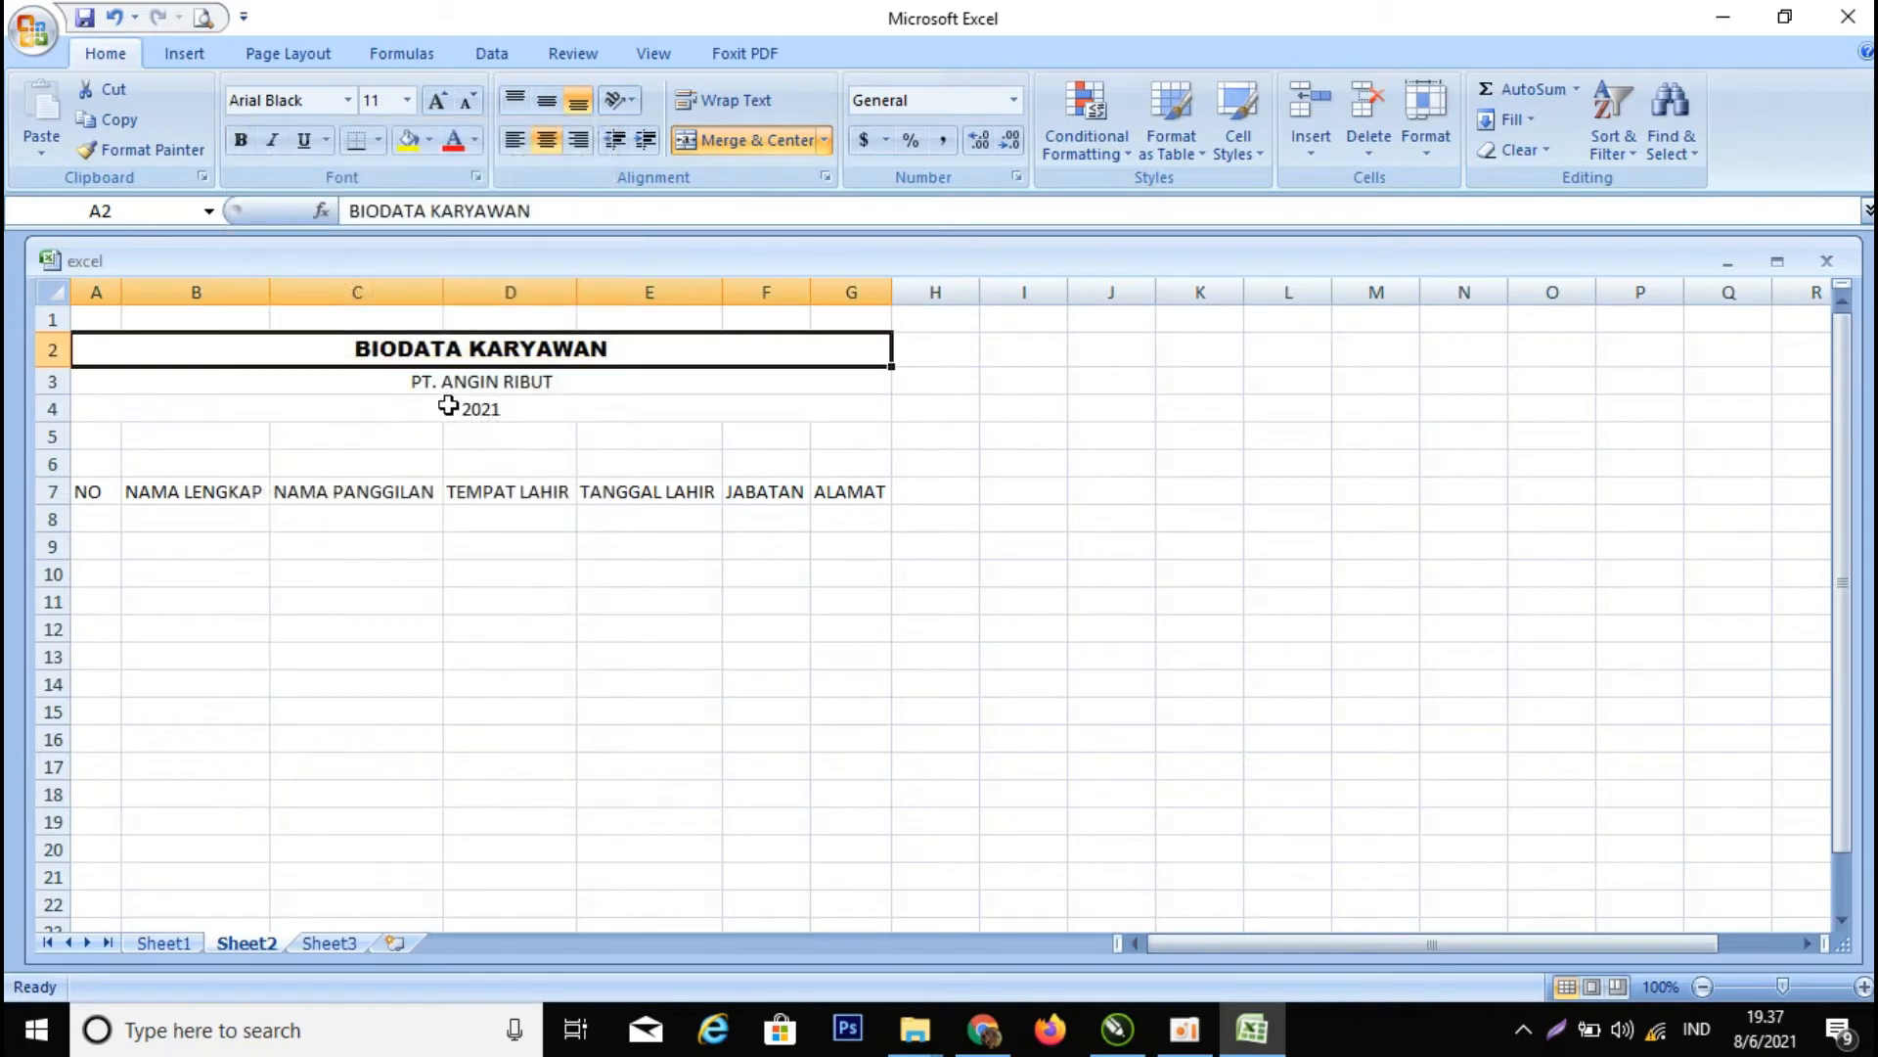
drag(452, 391, 452, 409)
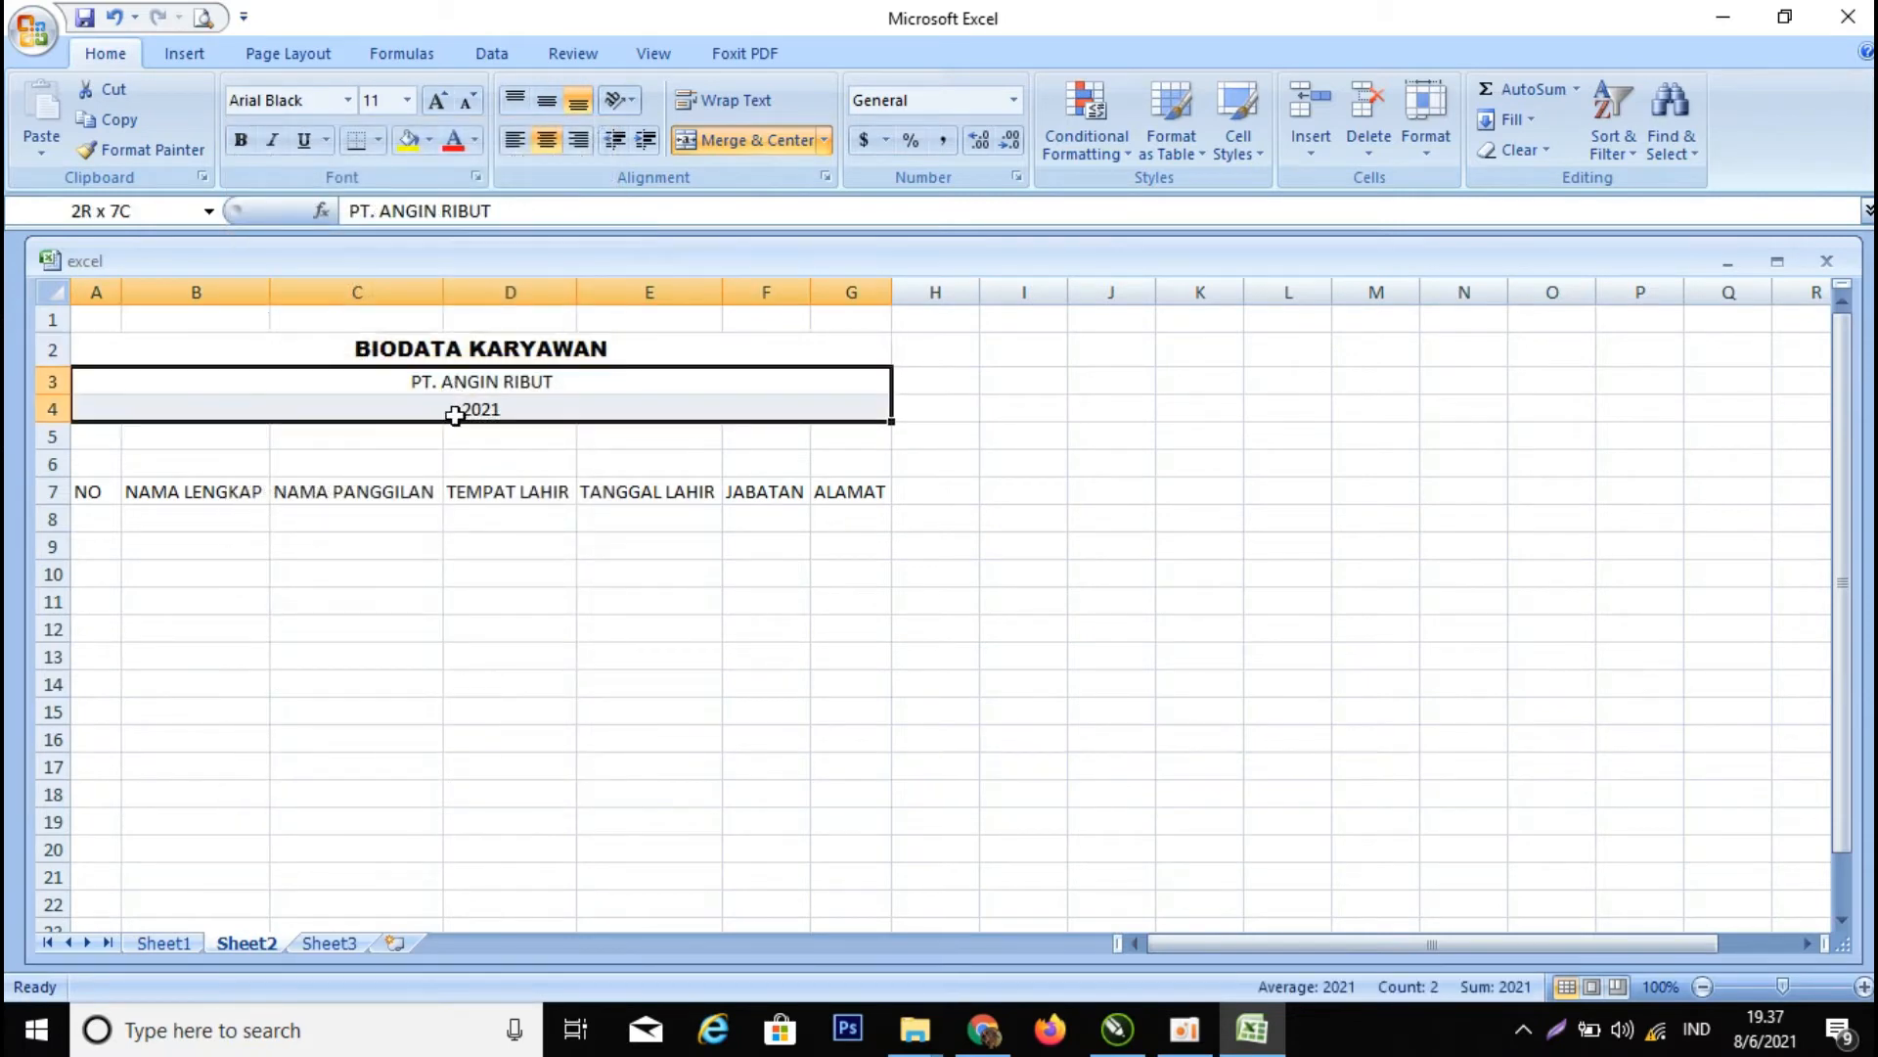
click(349, 100)
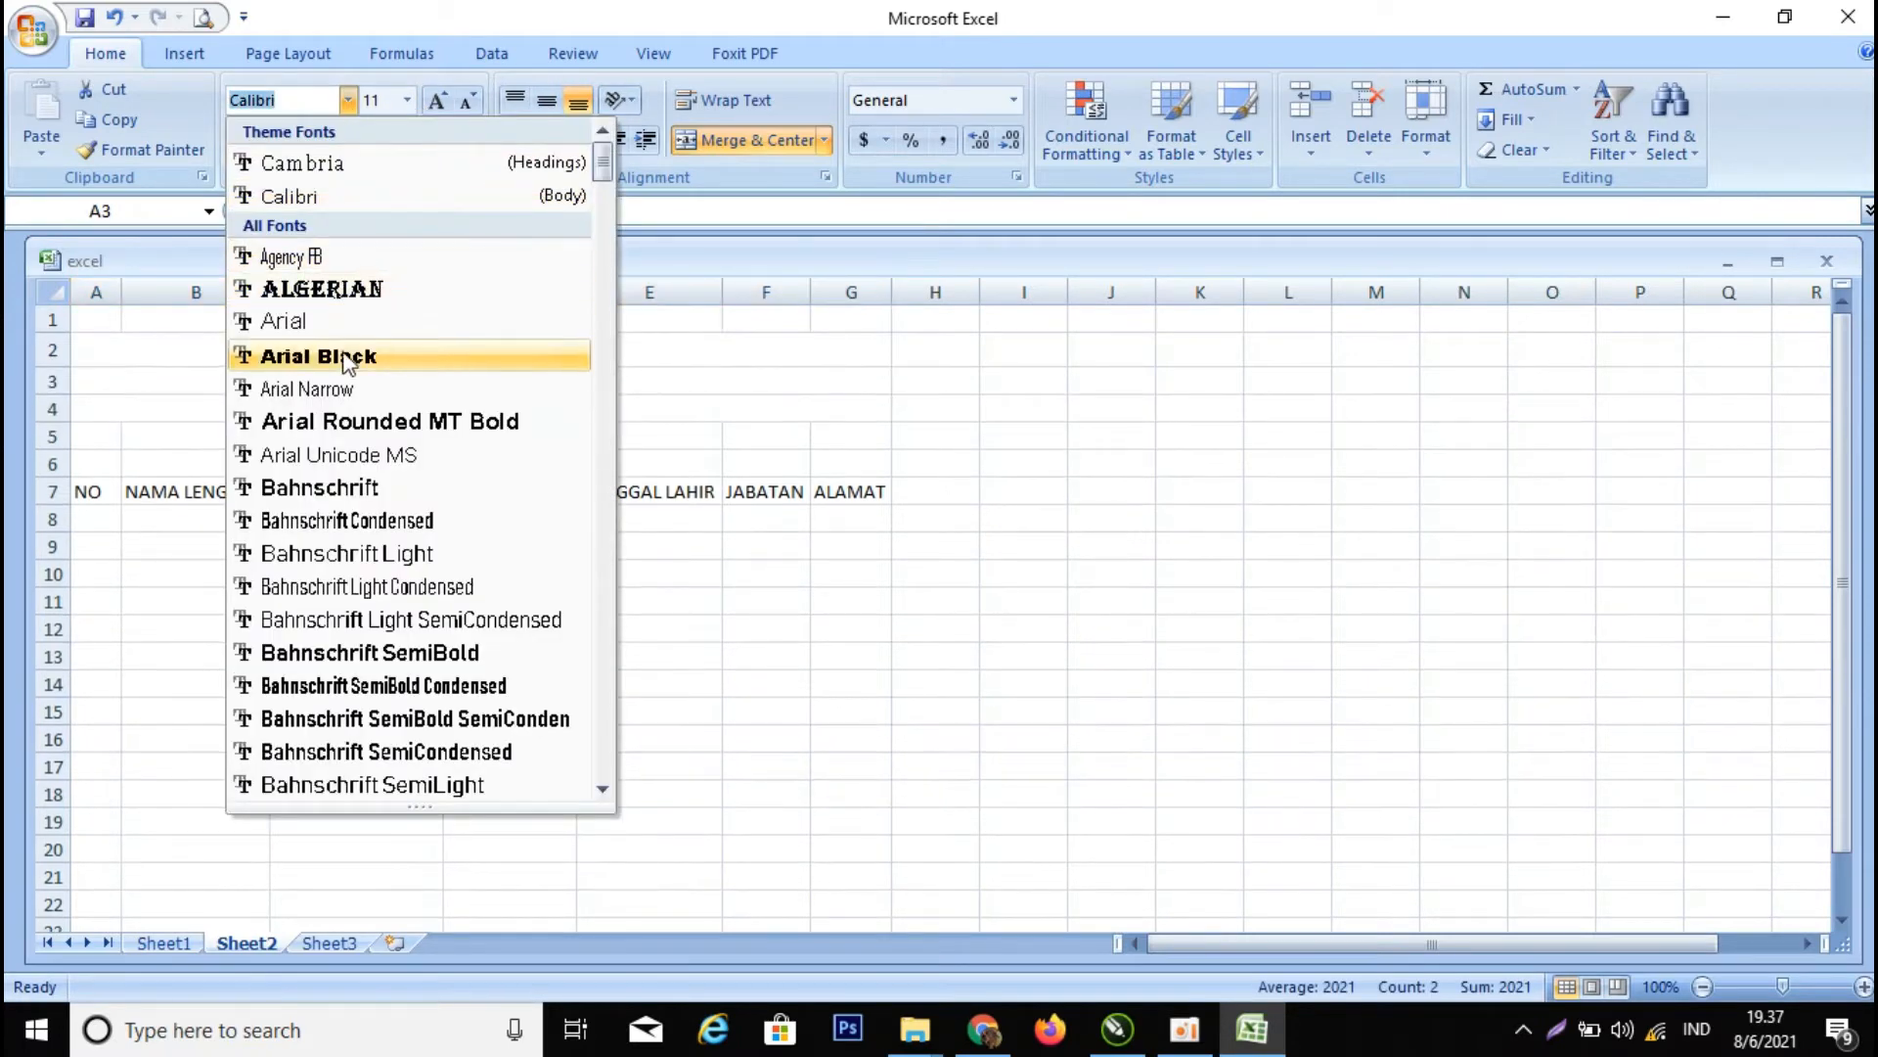
click(313, 356)
click(587, 445)
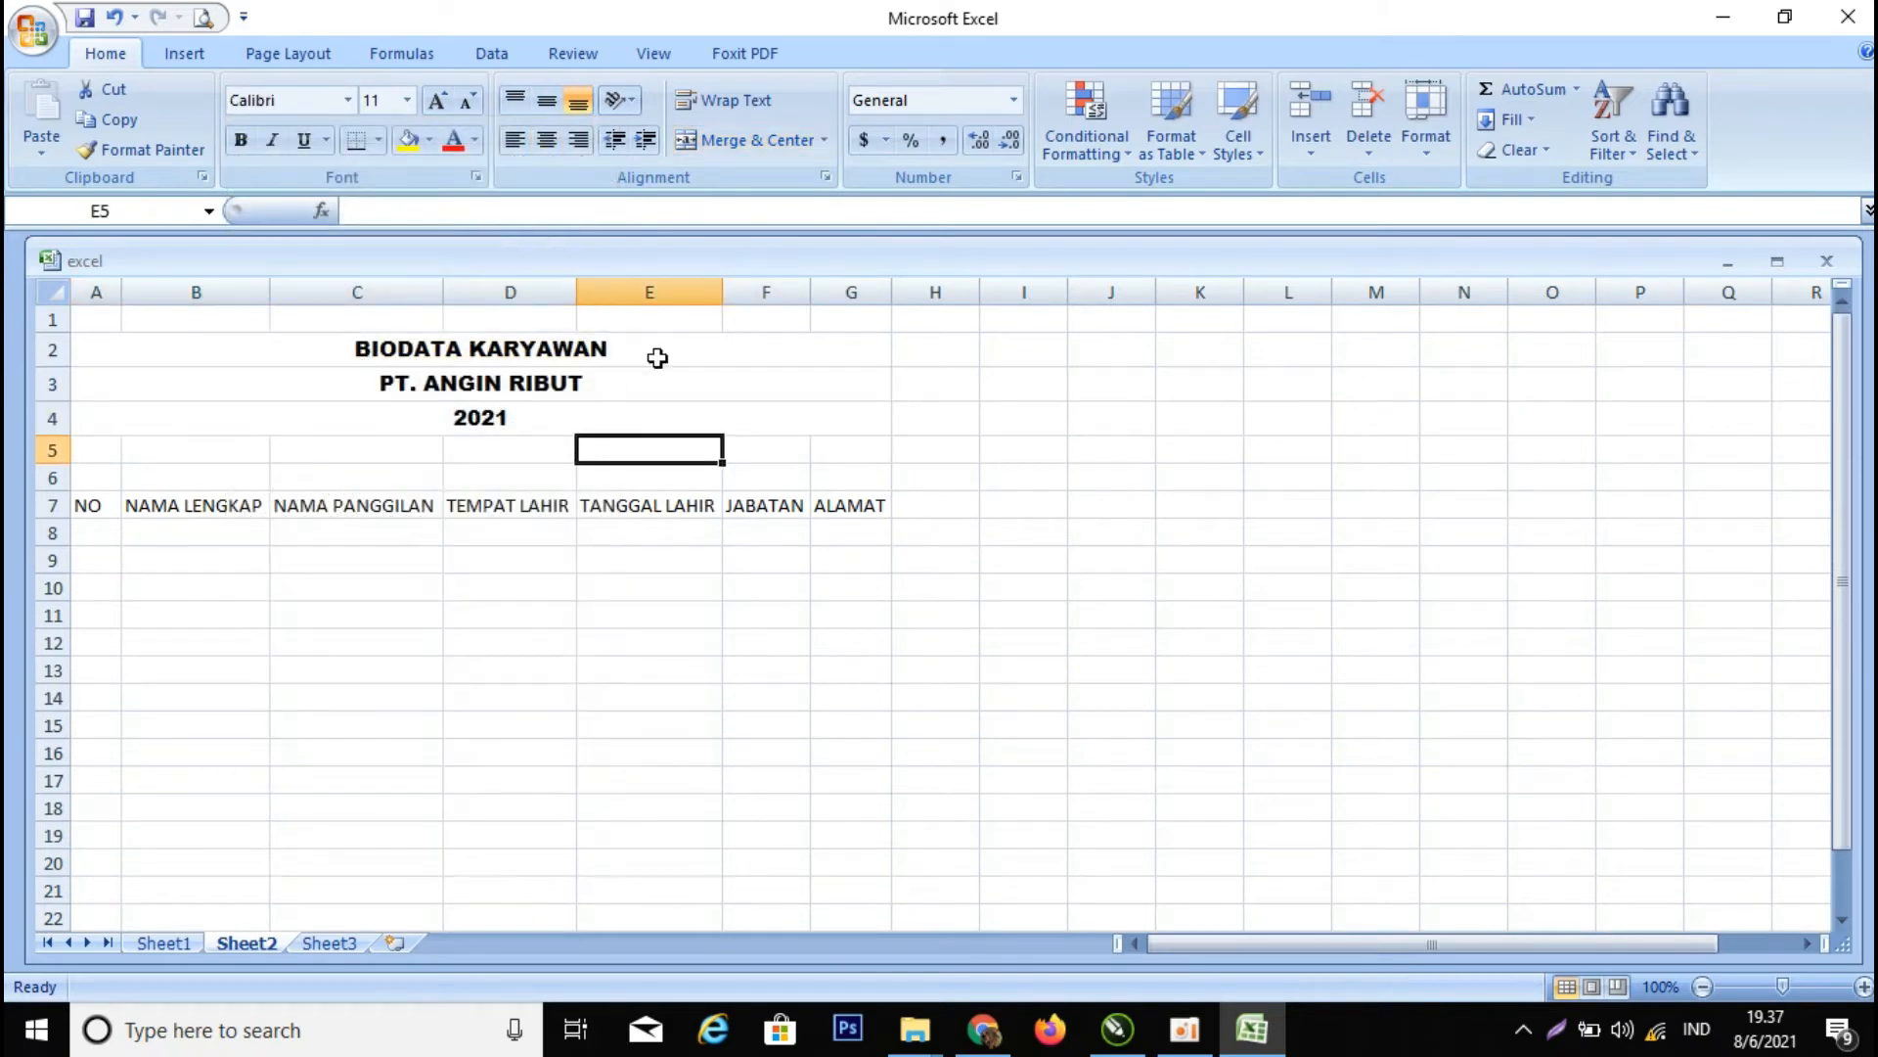
click(459, 456)
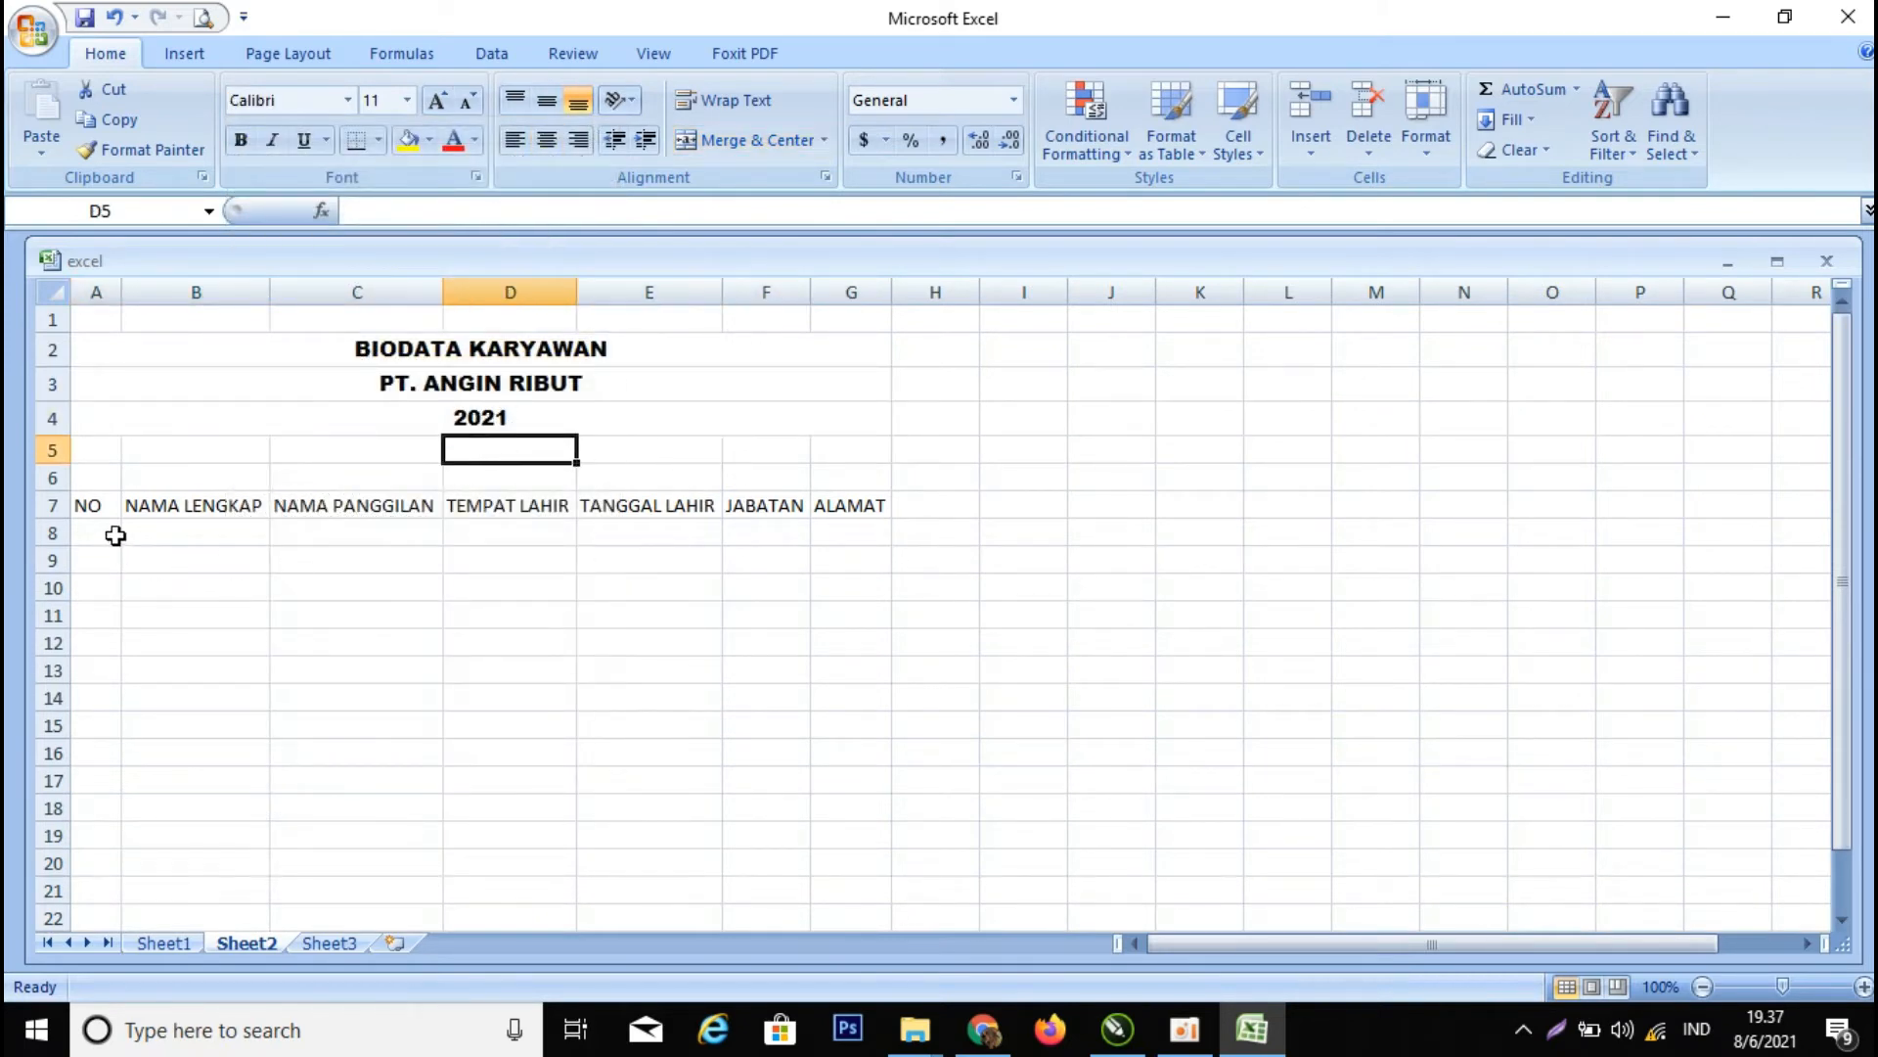
- Apply All Borders to the table range A7:G20
drag(92, 508, 816, 855)
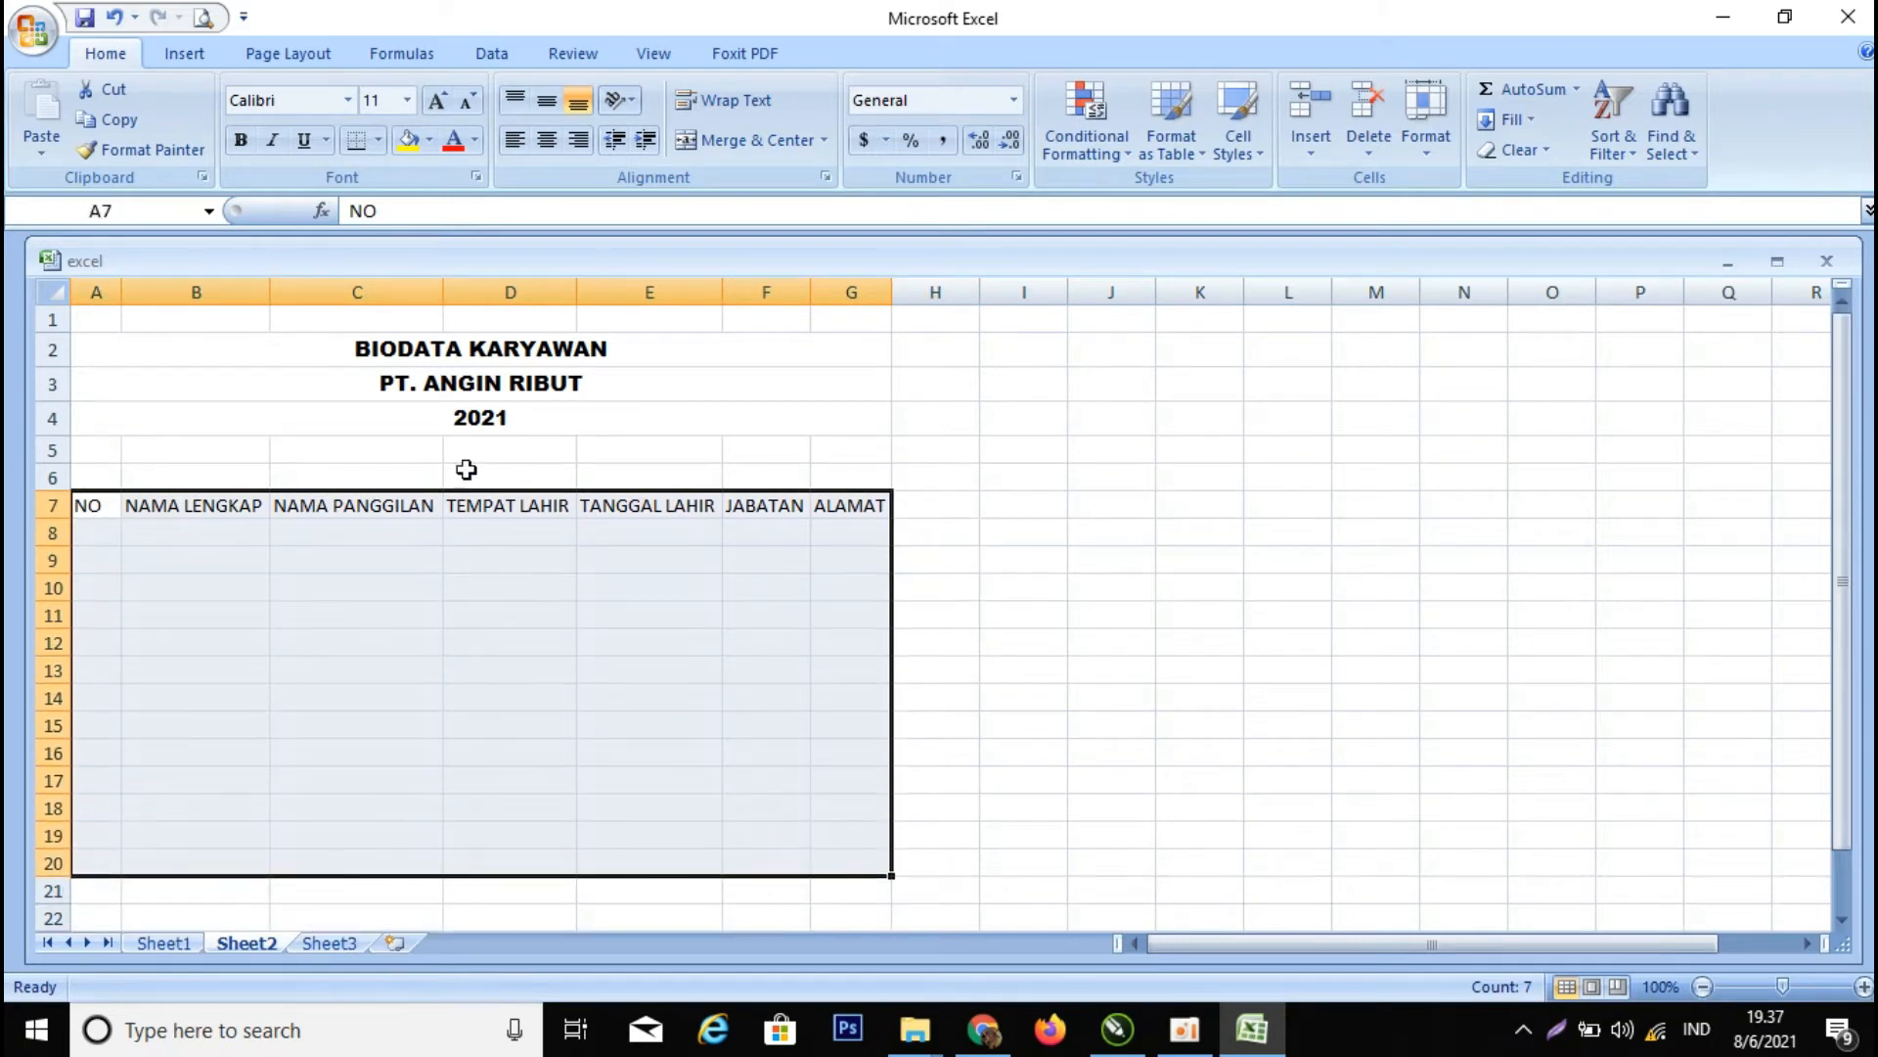
click(379, 141)
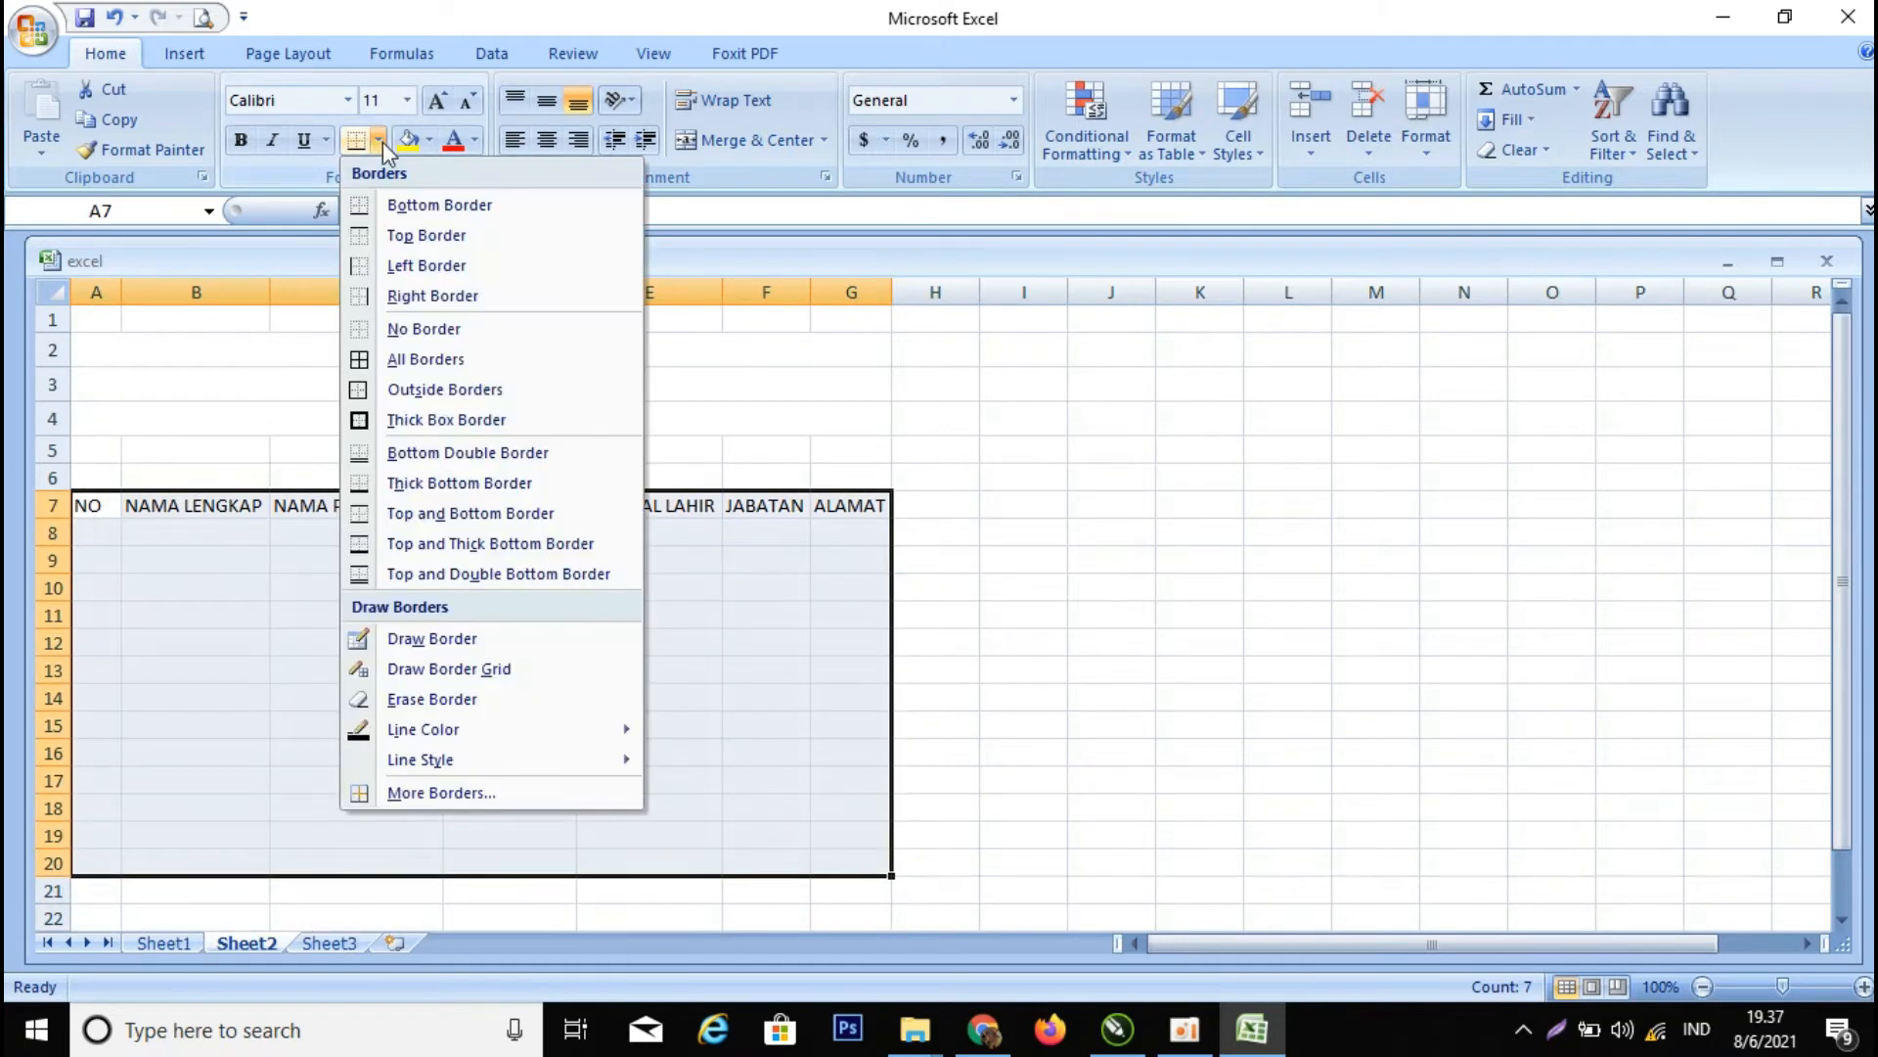
click(398, 360)
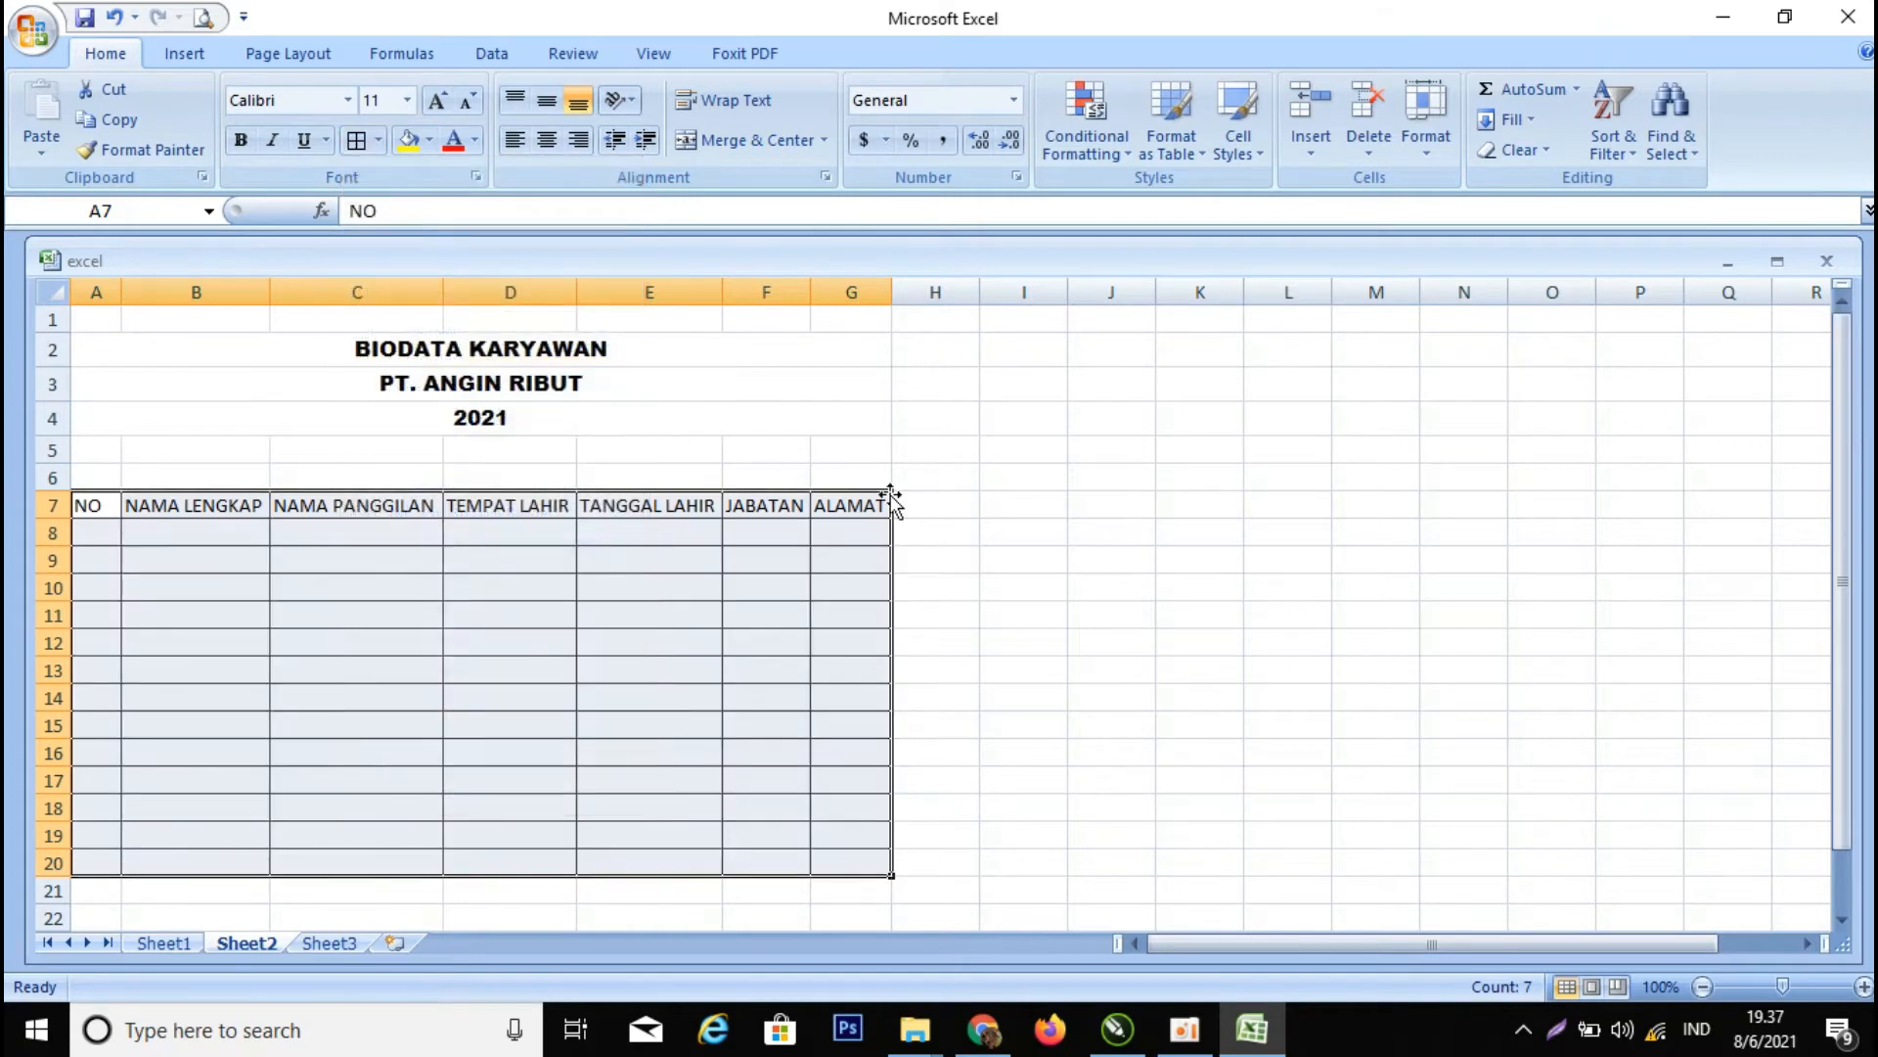
click(976, 507)
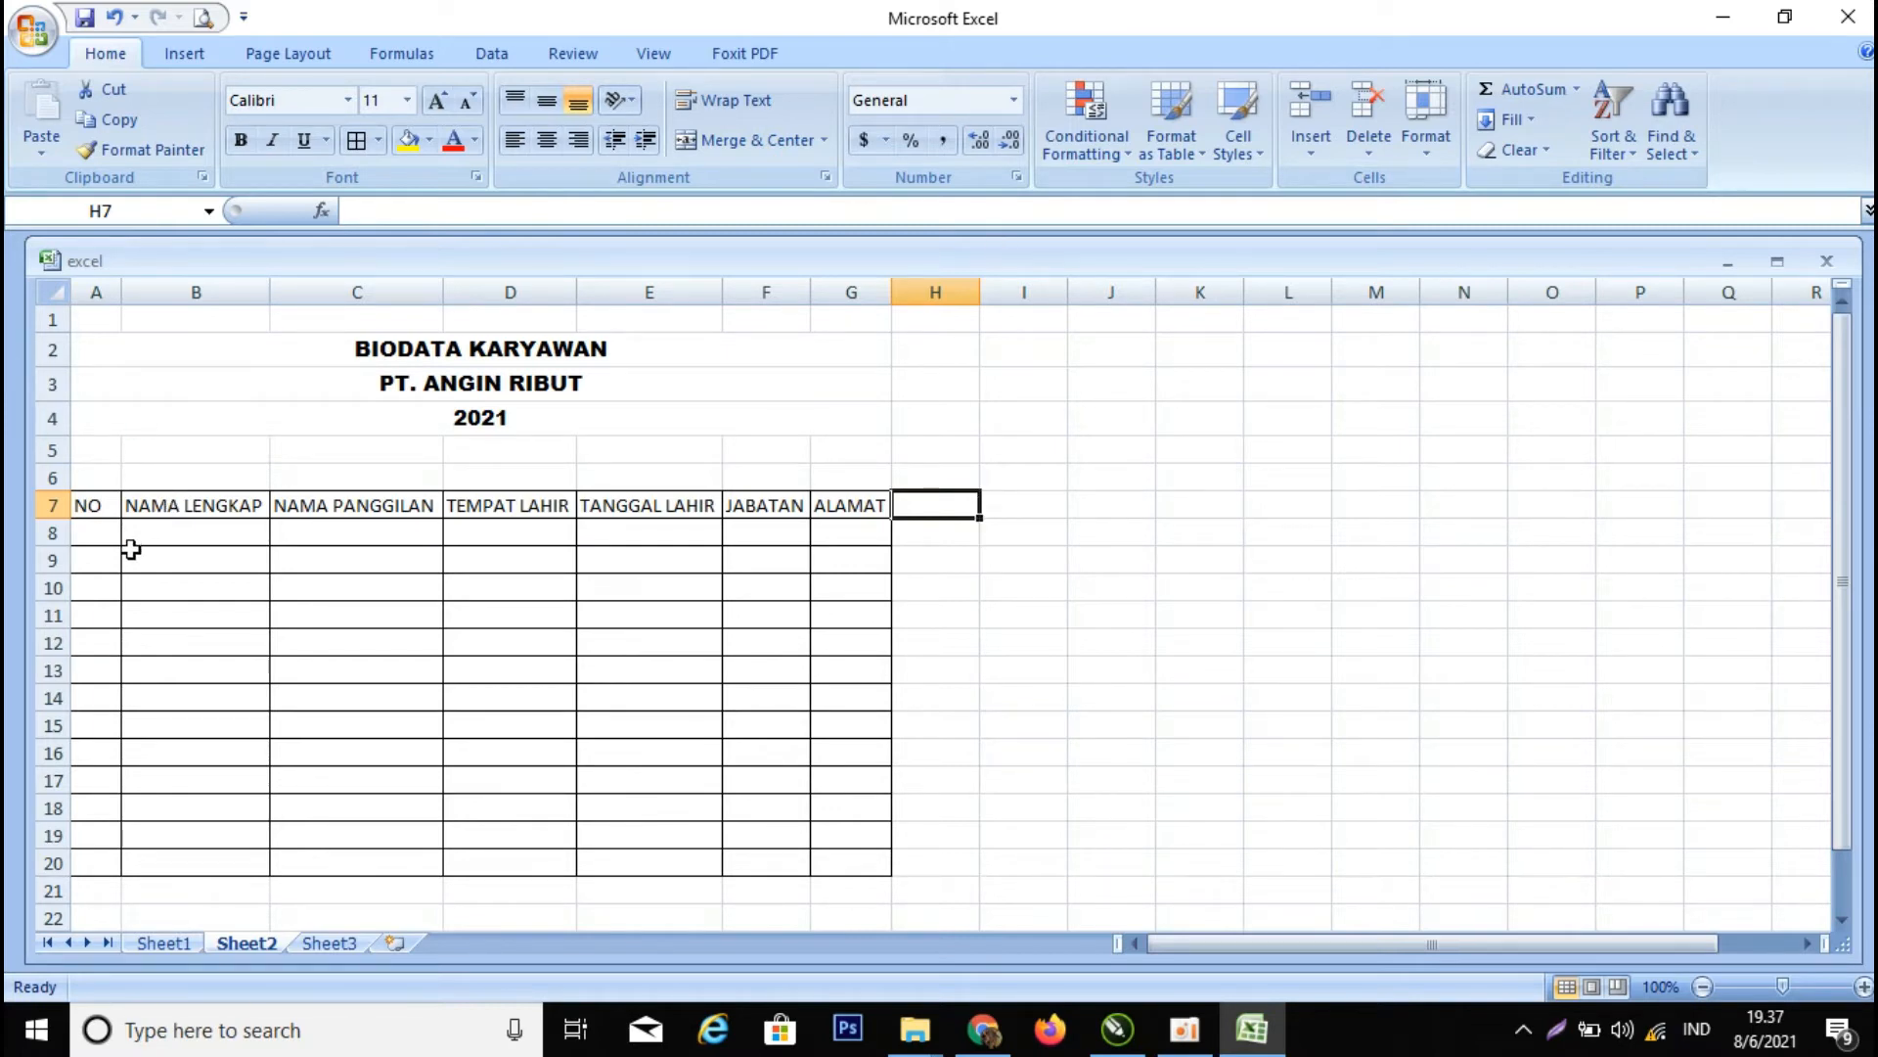
- Try numbering A8:A20 by entering 1 and 2 and extending them down with AutoFill, and clear the numbers again
click(101, 533)
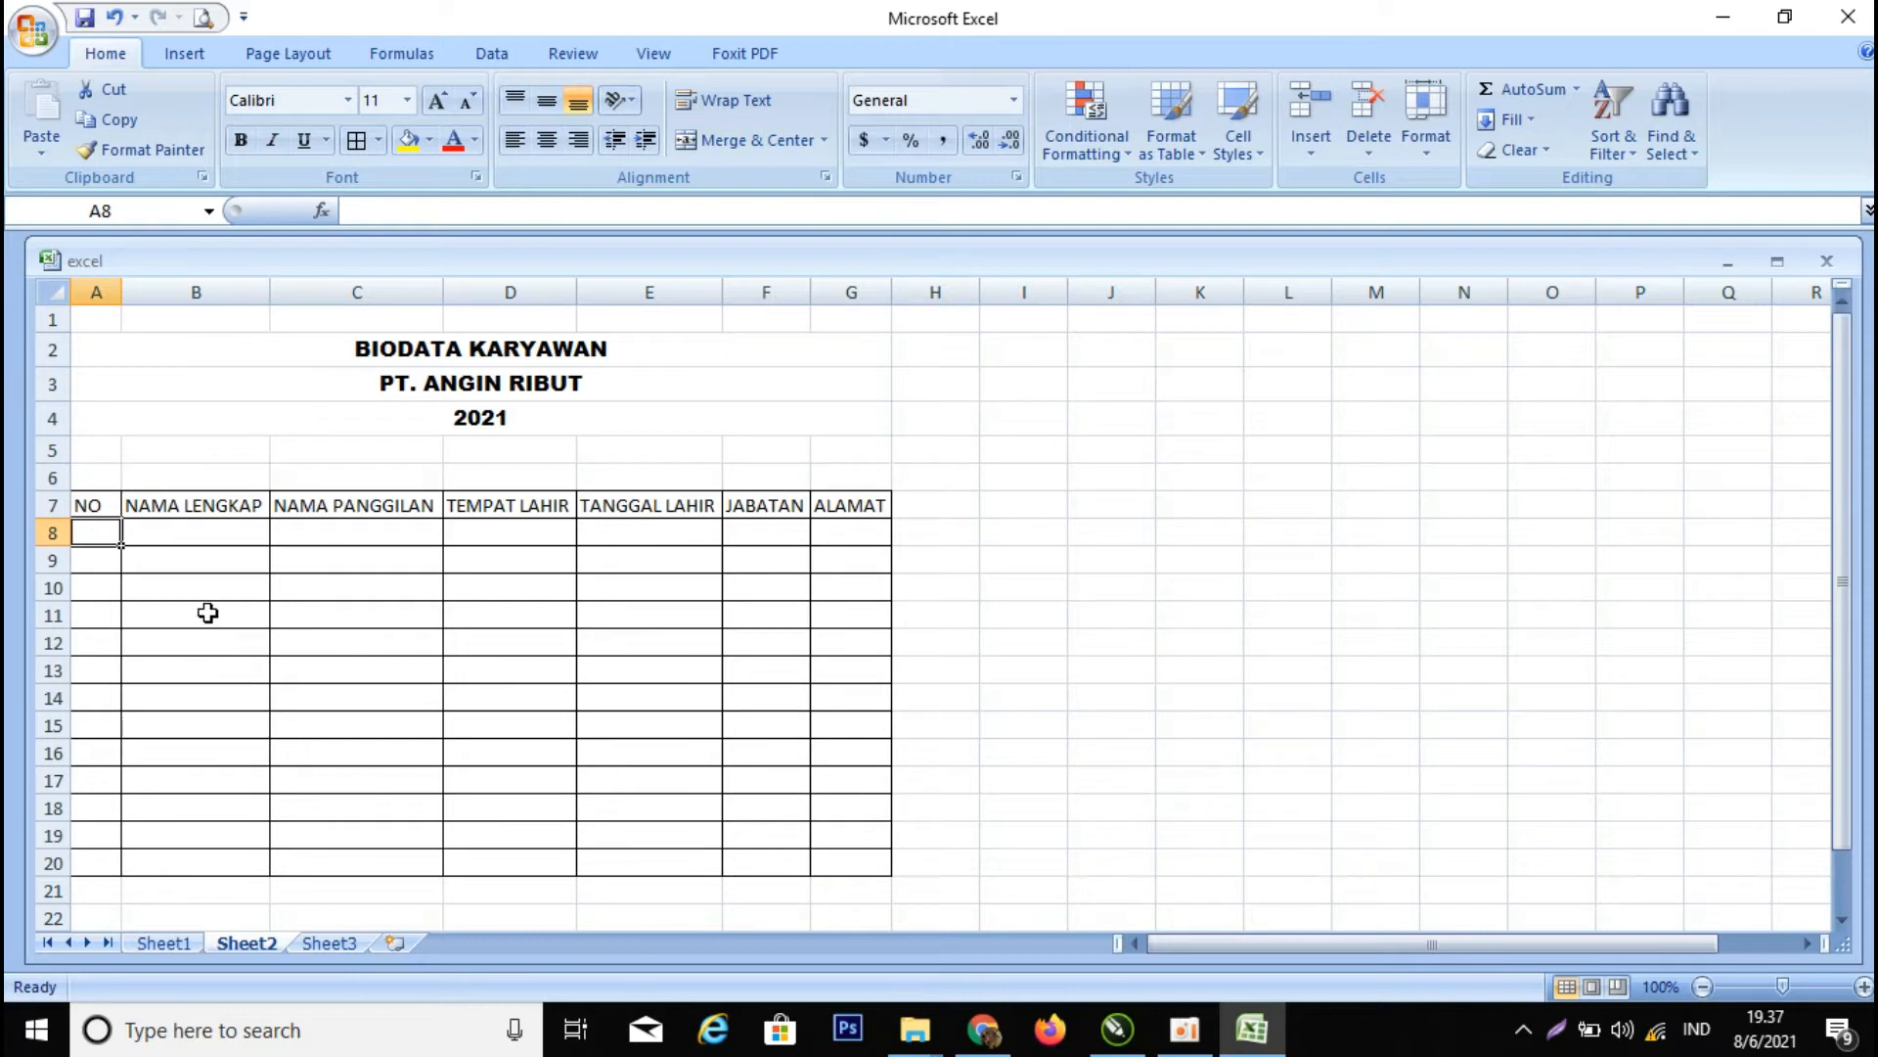
scroll(201, 607, down, 1)
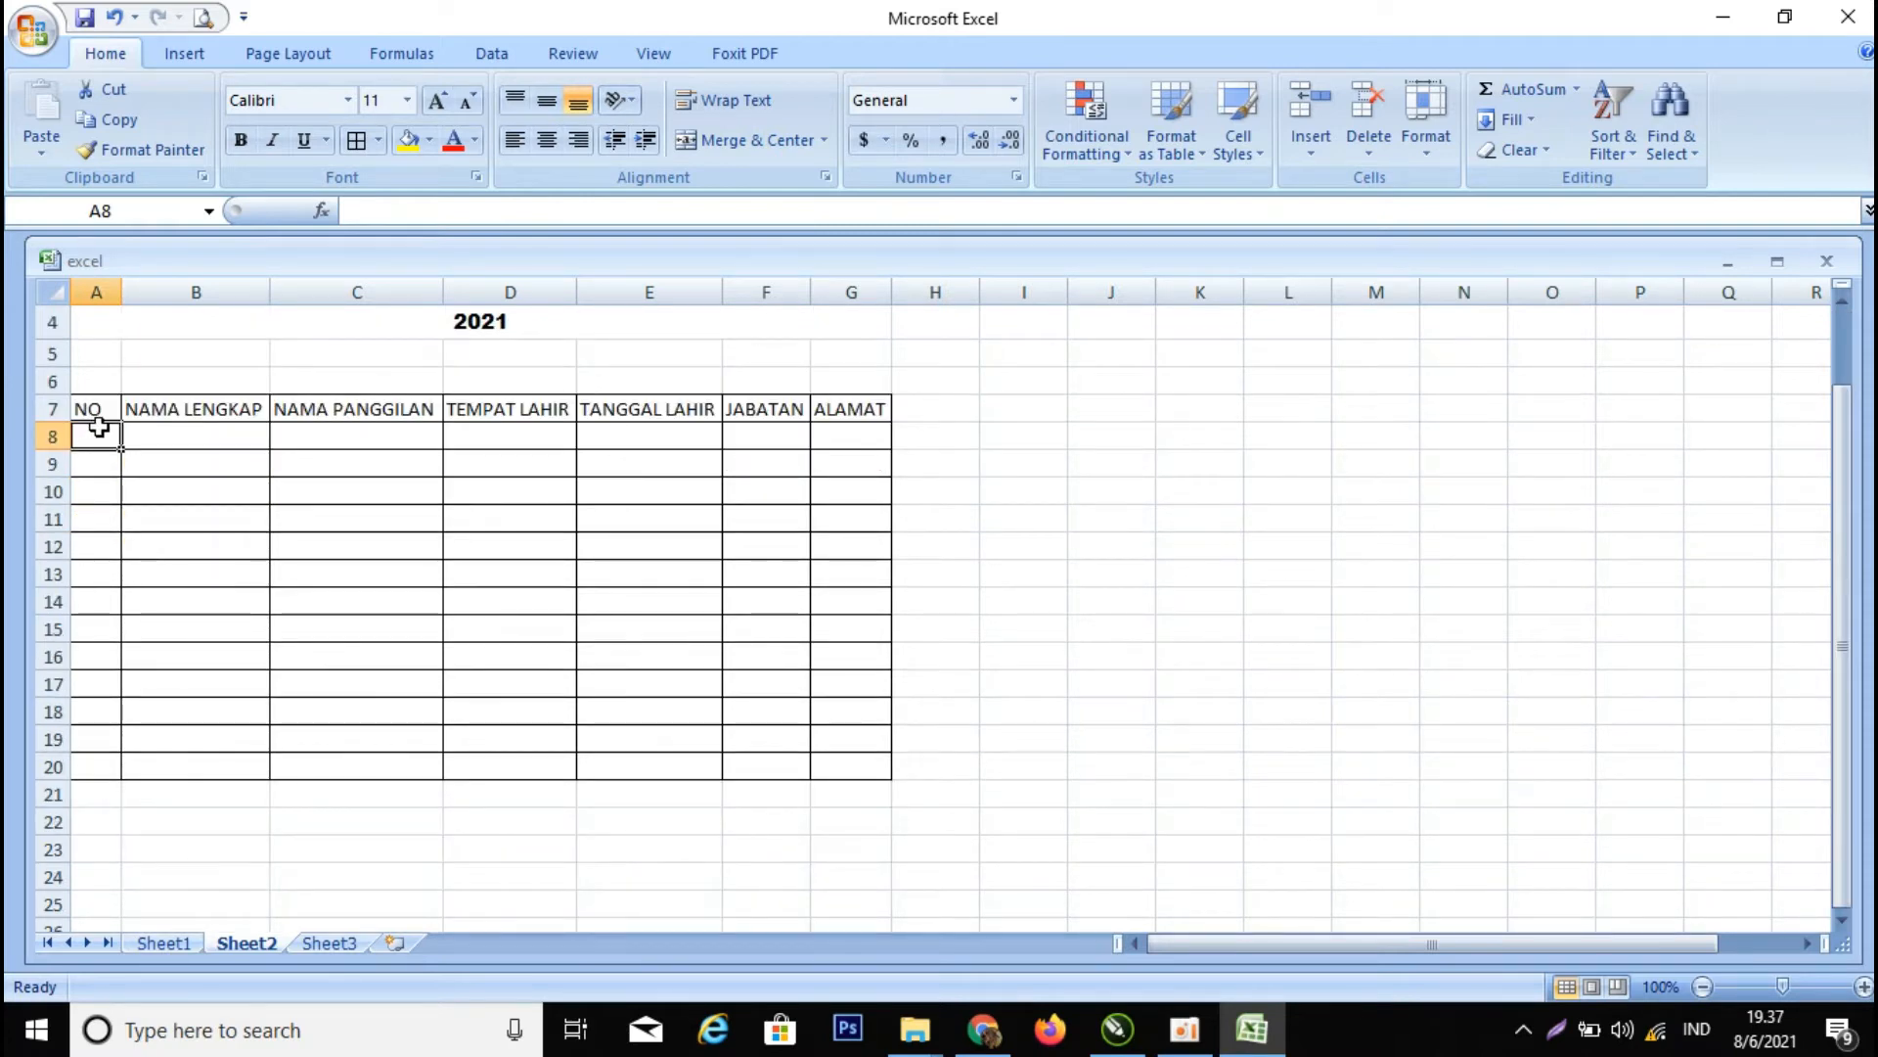
text(1)
key(Return)
text(2)
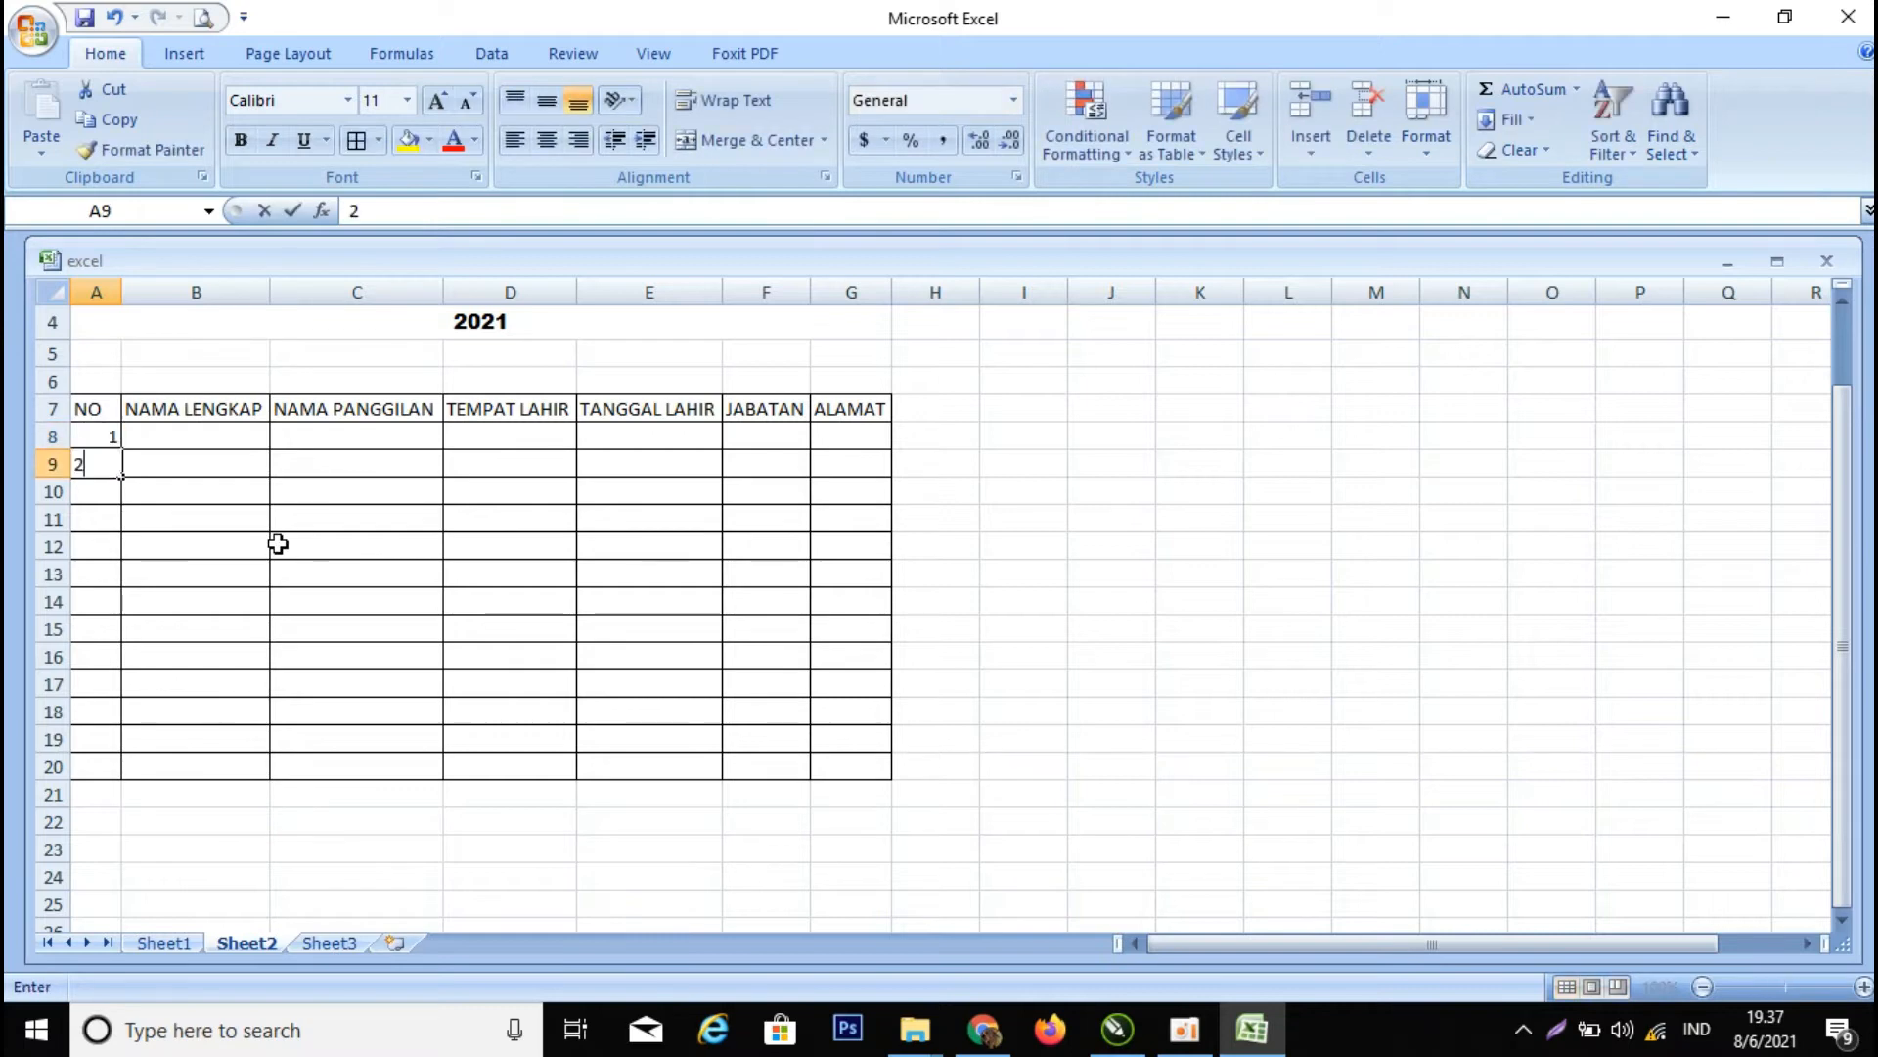
key(Return)
text(2)
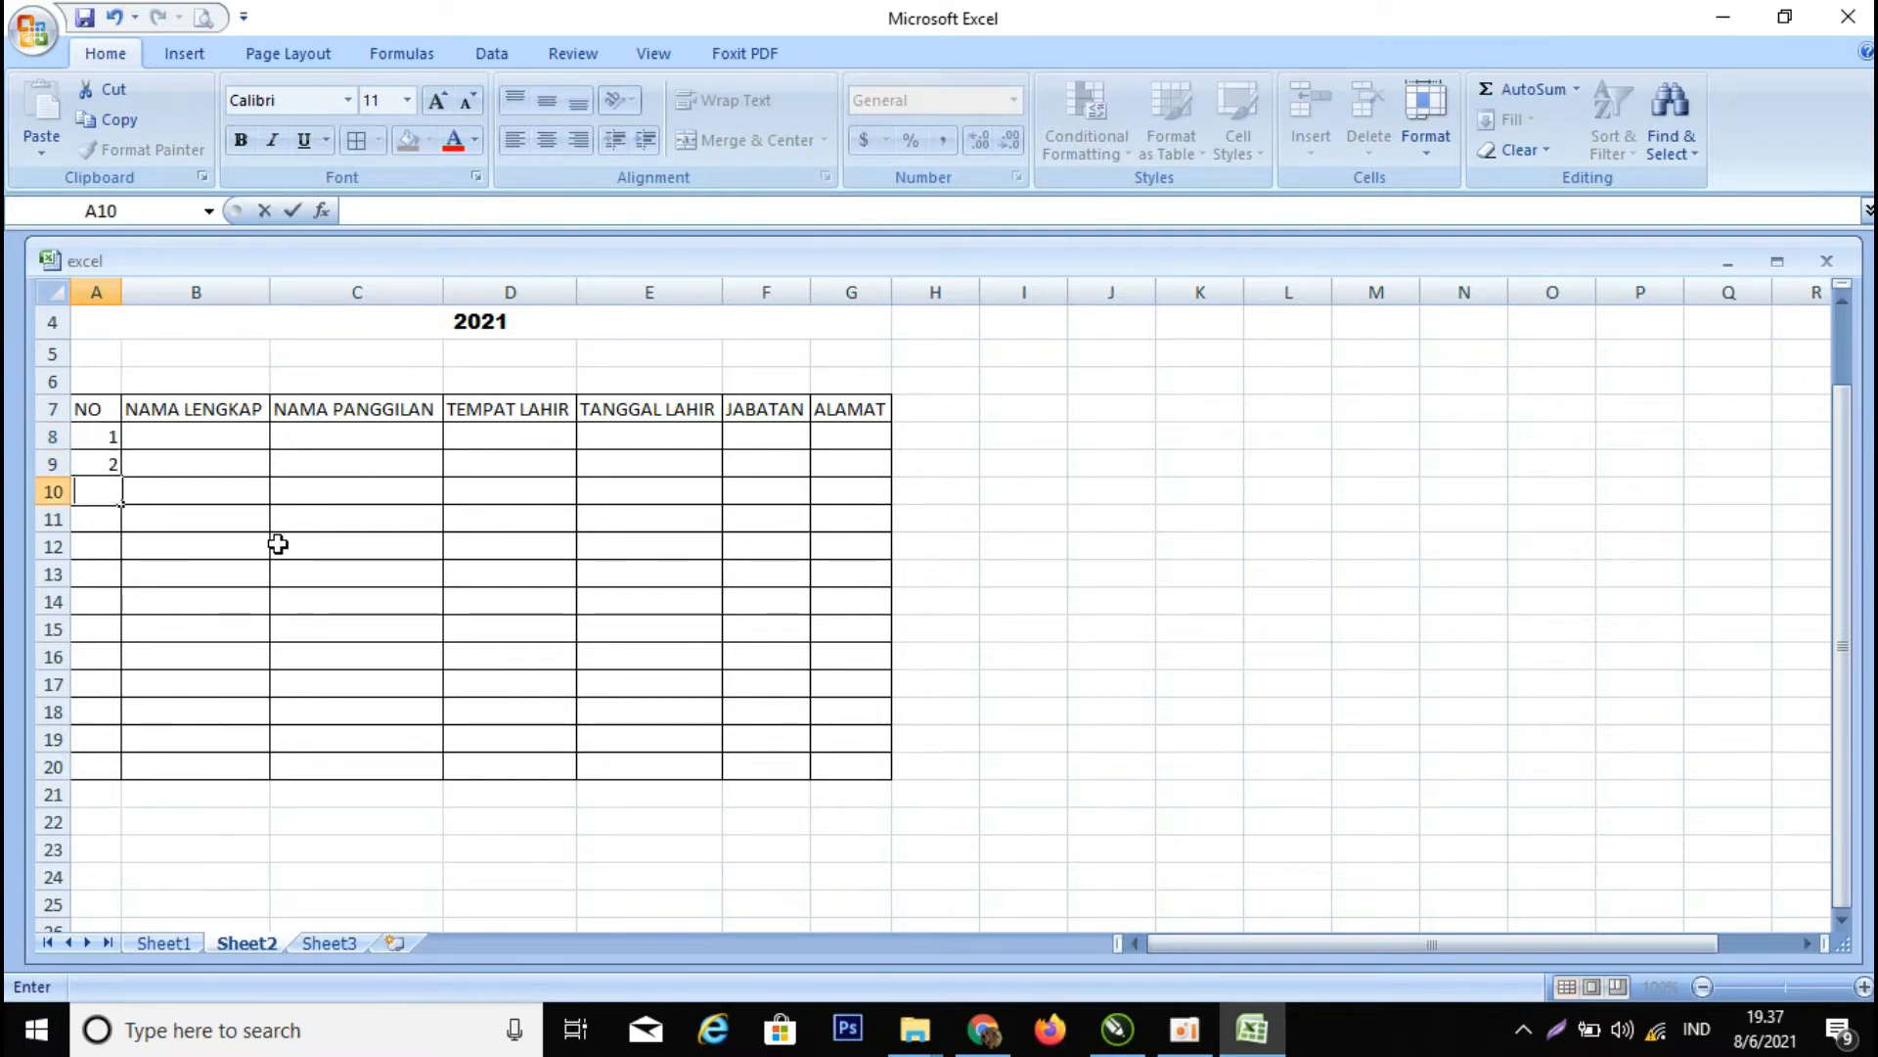
click(47, 518)
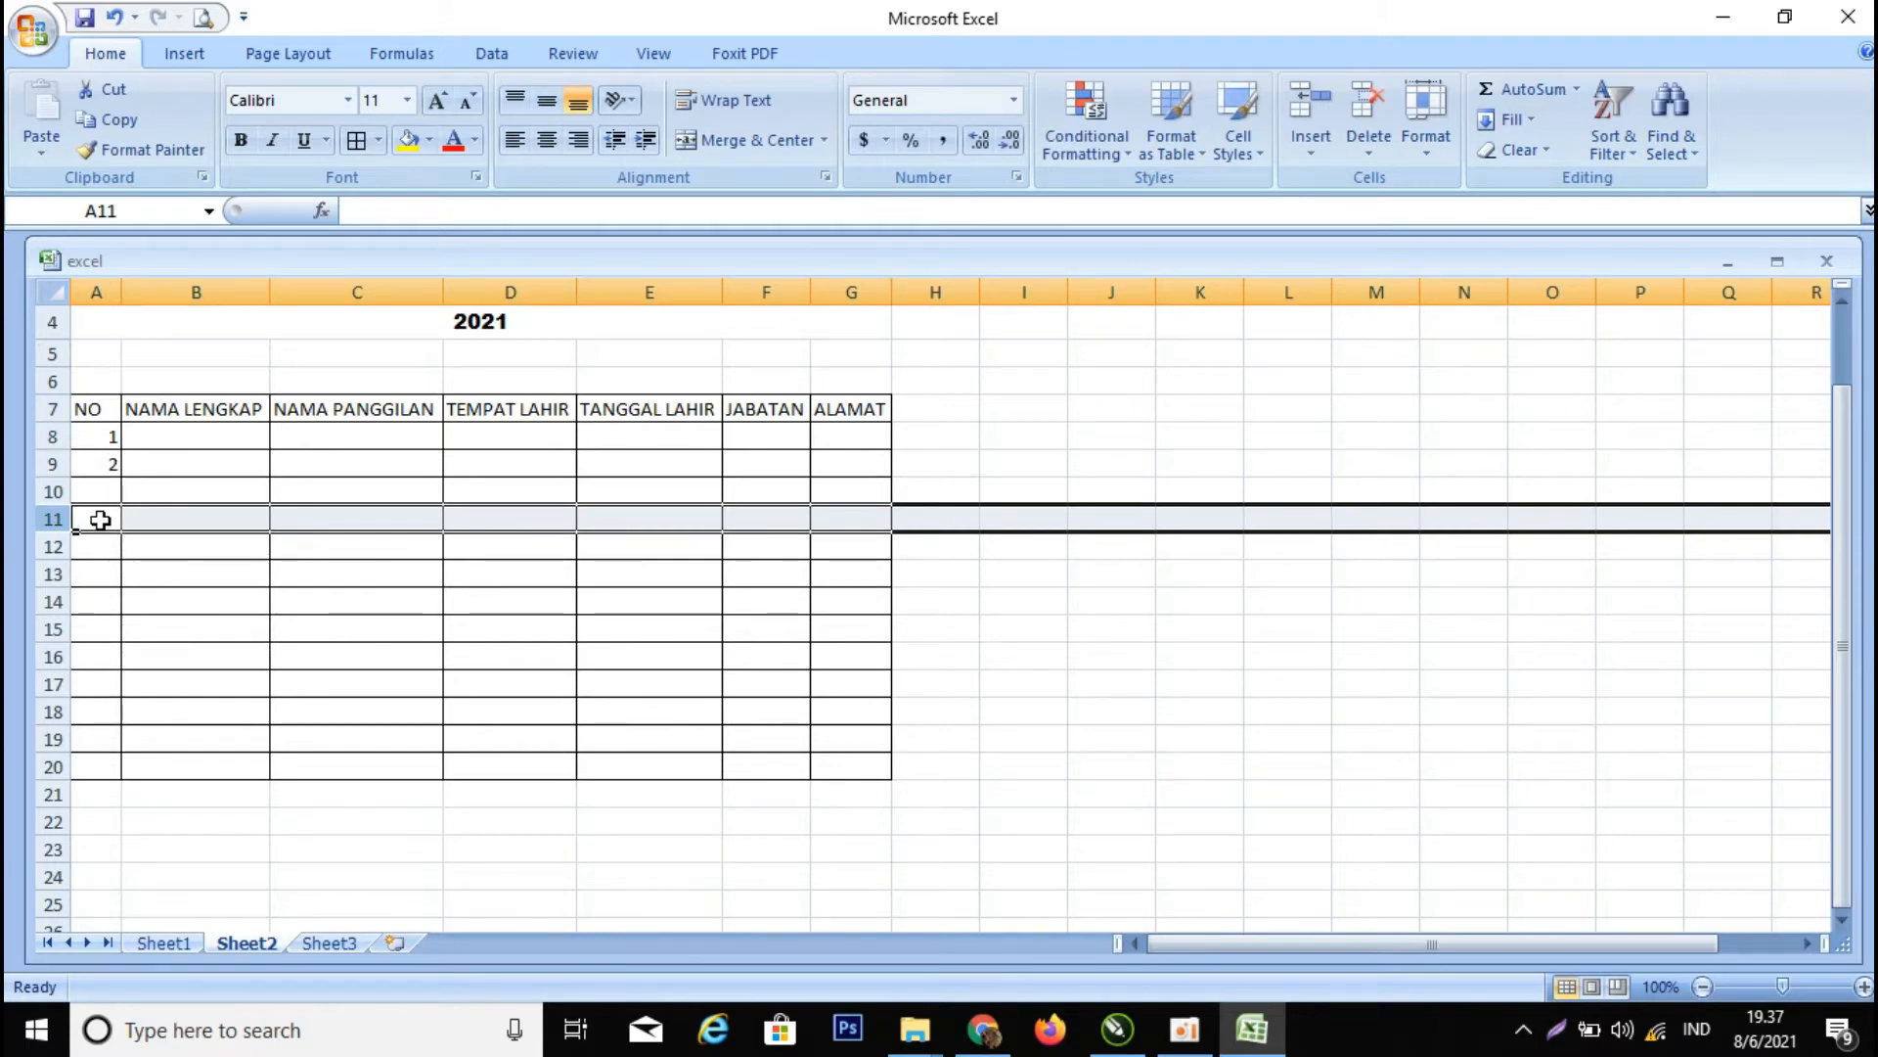
drag(106, 436, 133, 774)
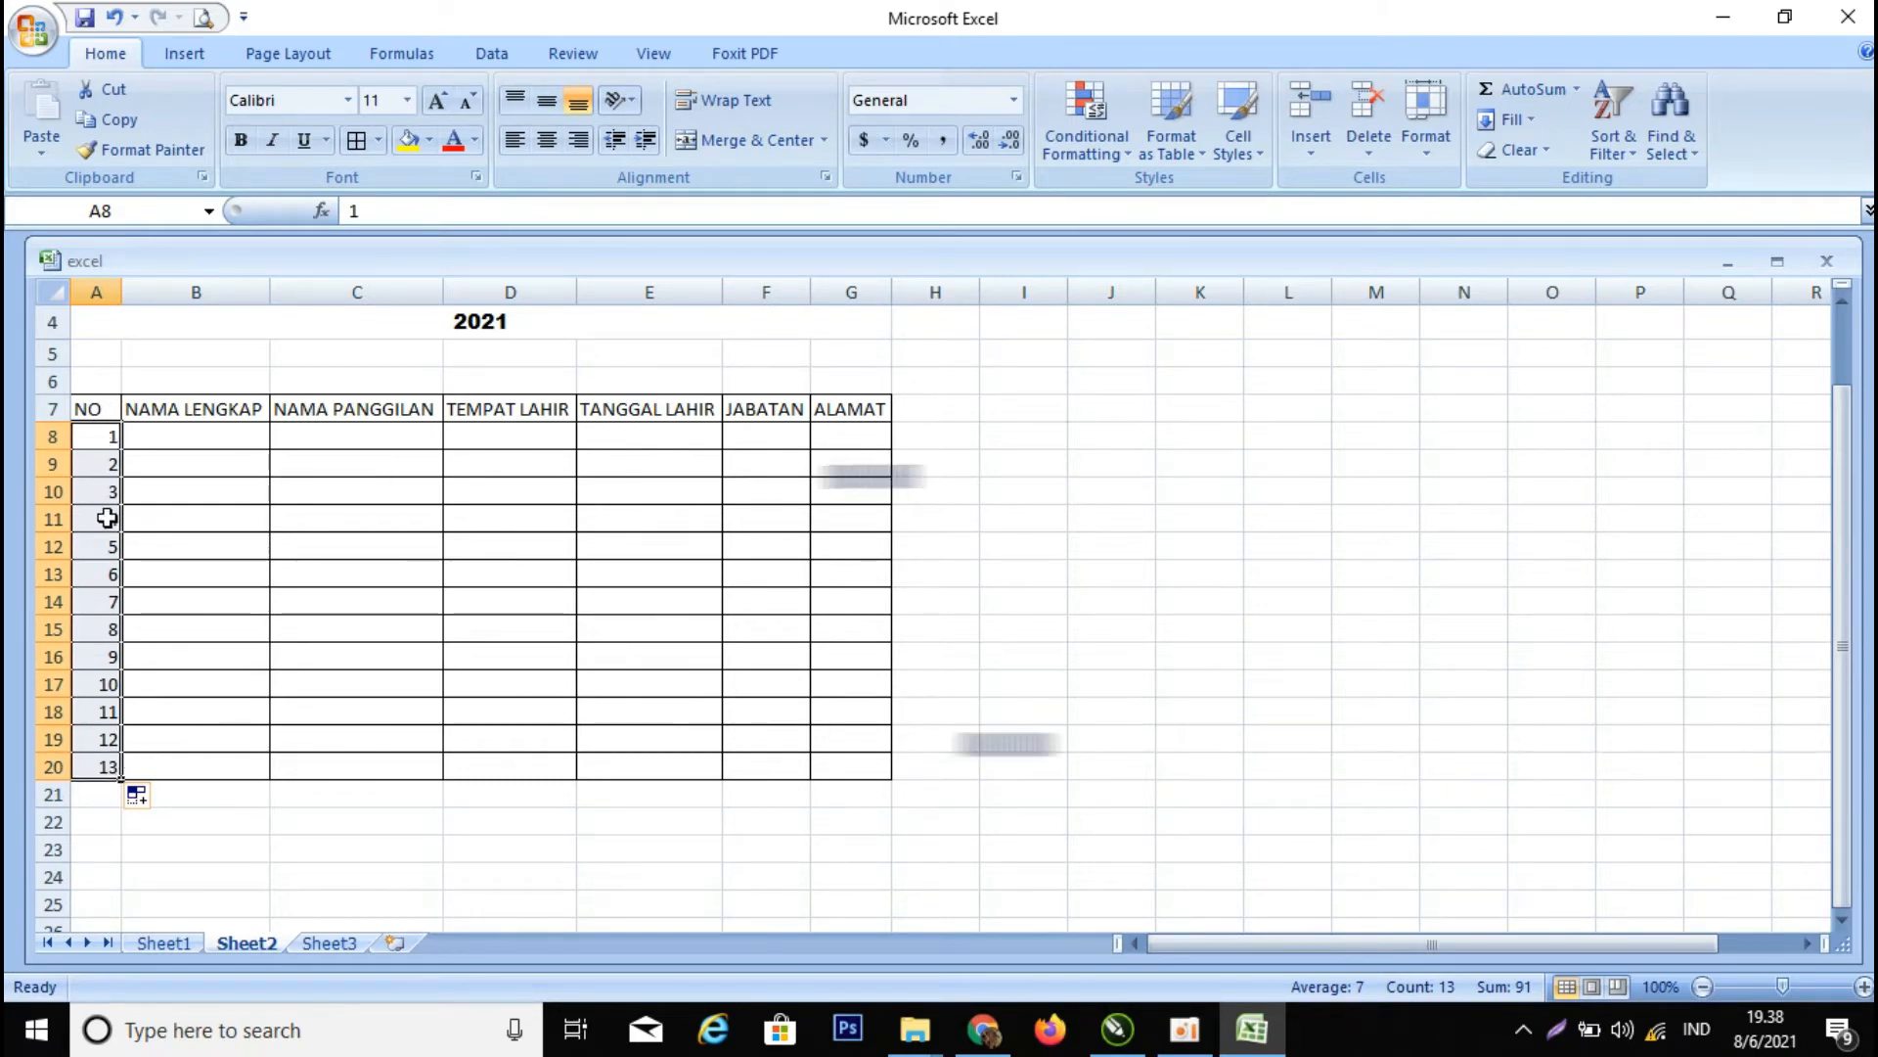
key(ctrl+z)
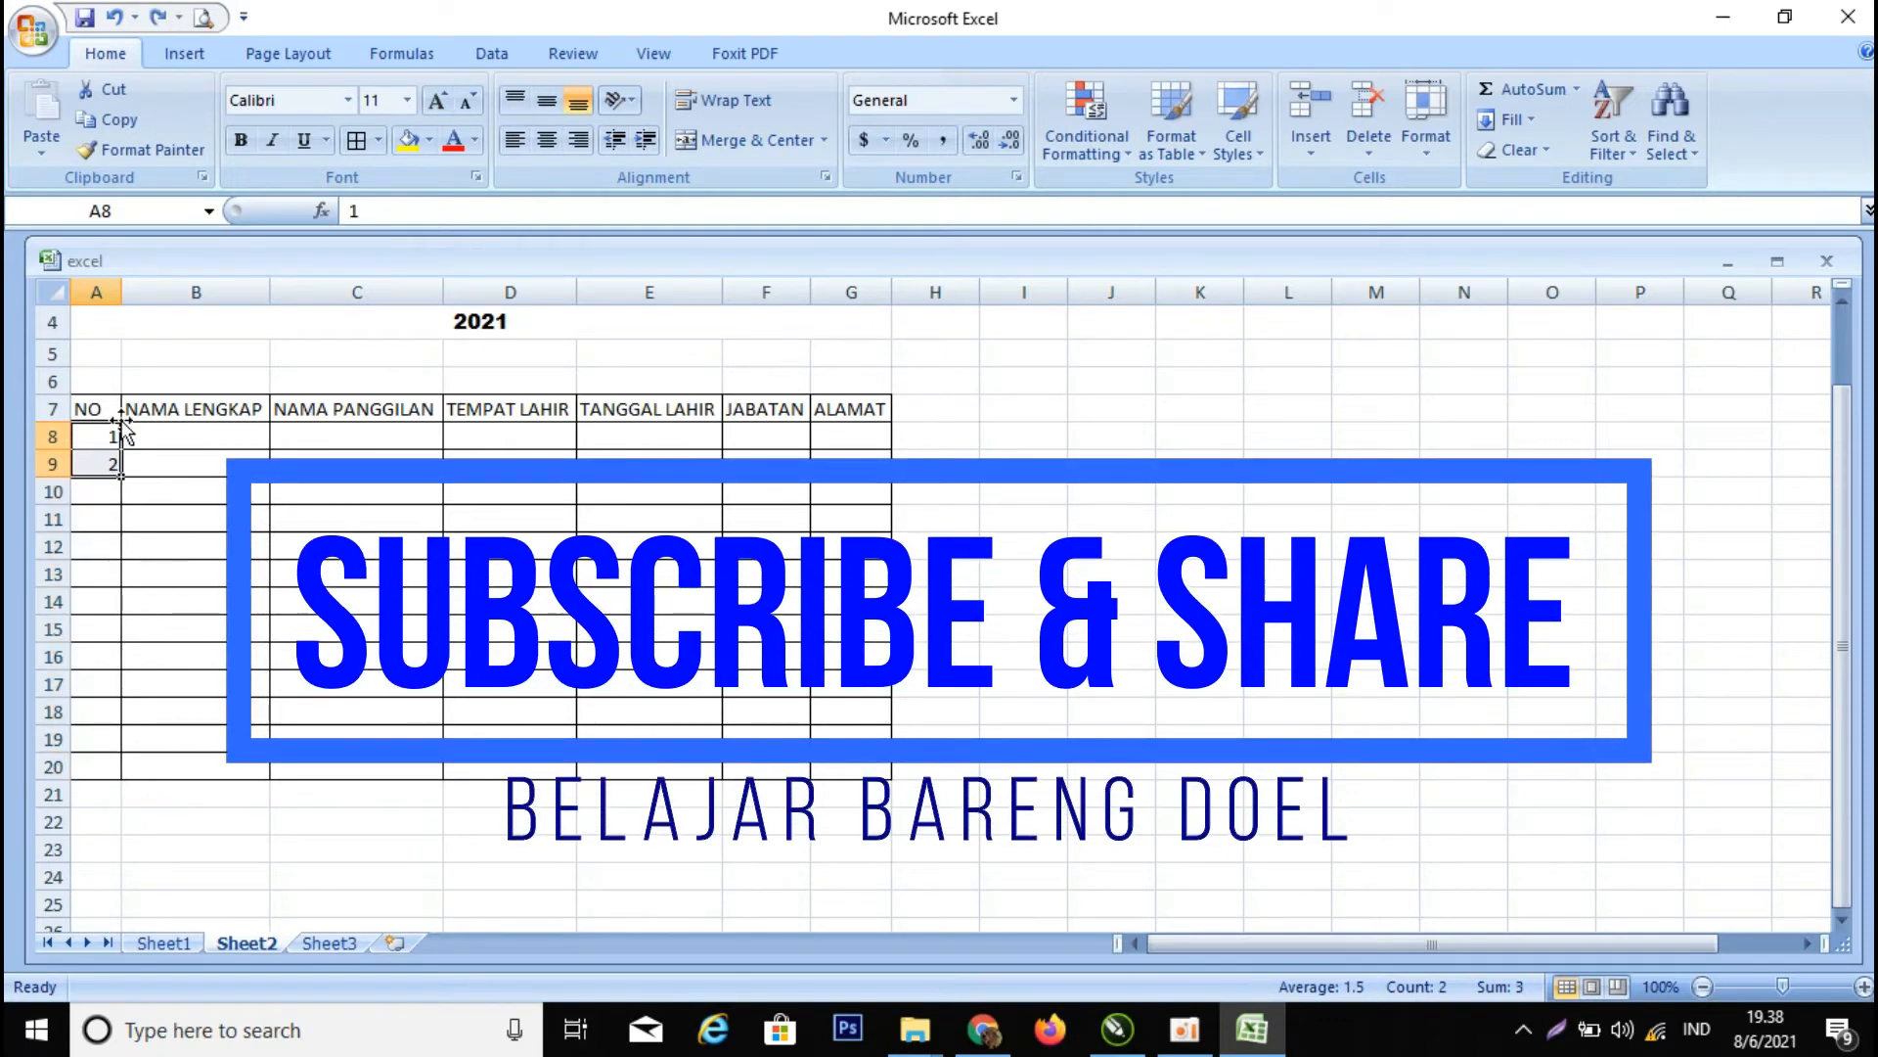
key(Delete)
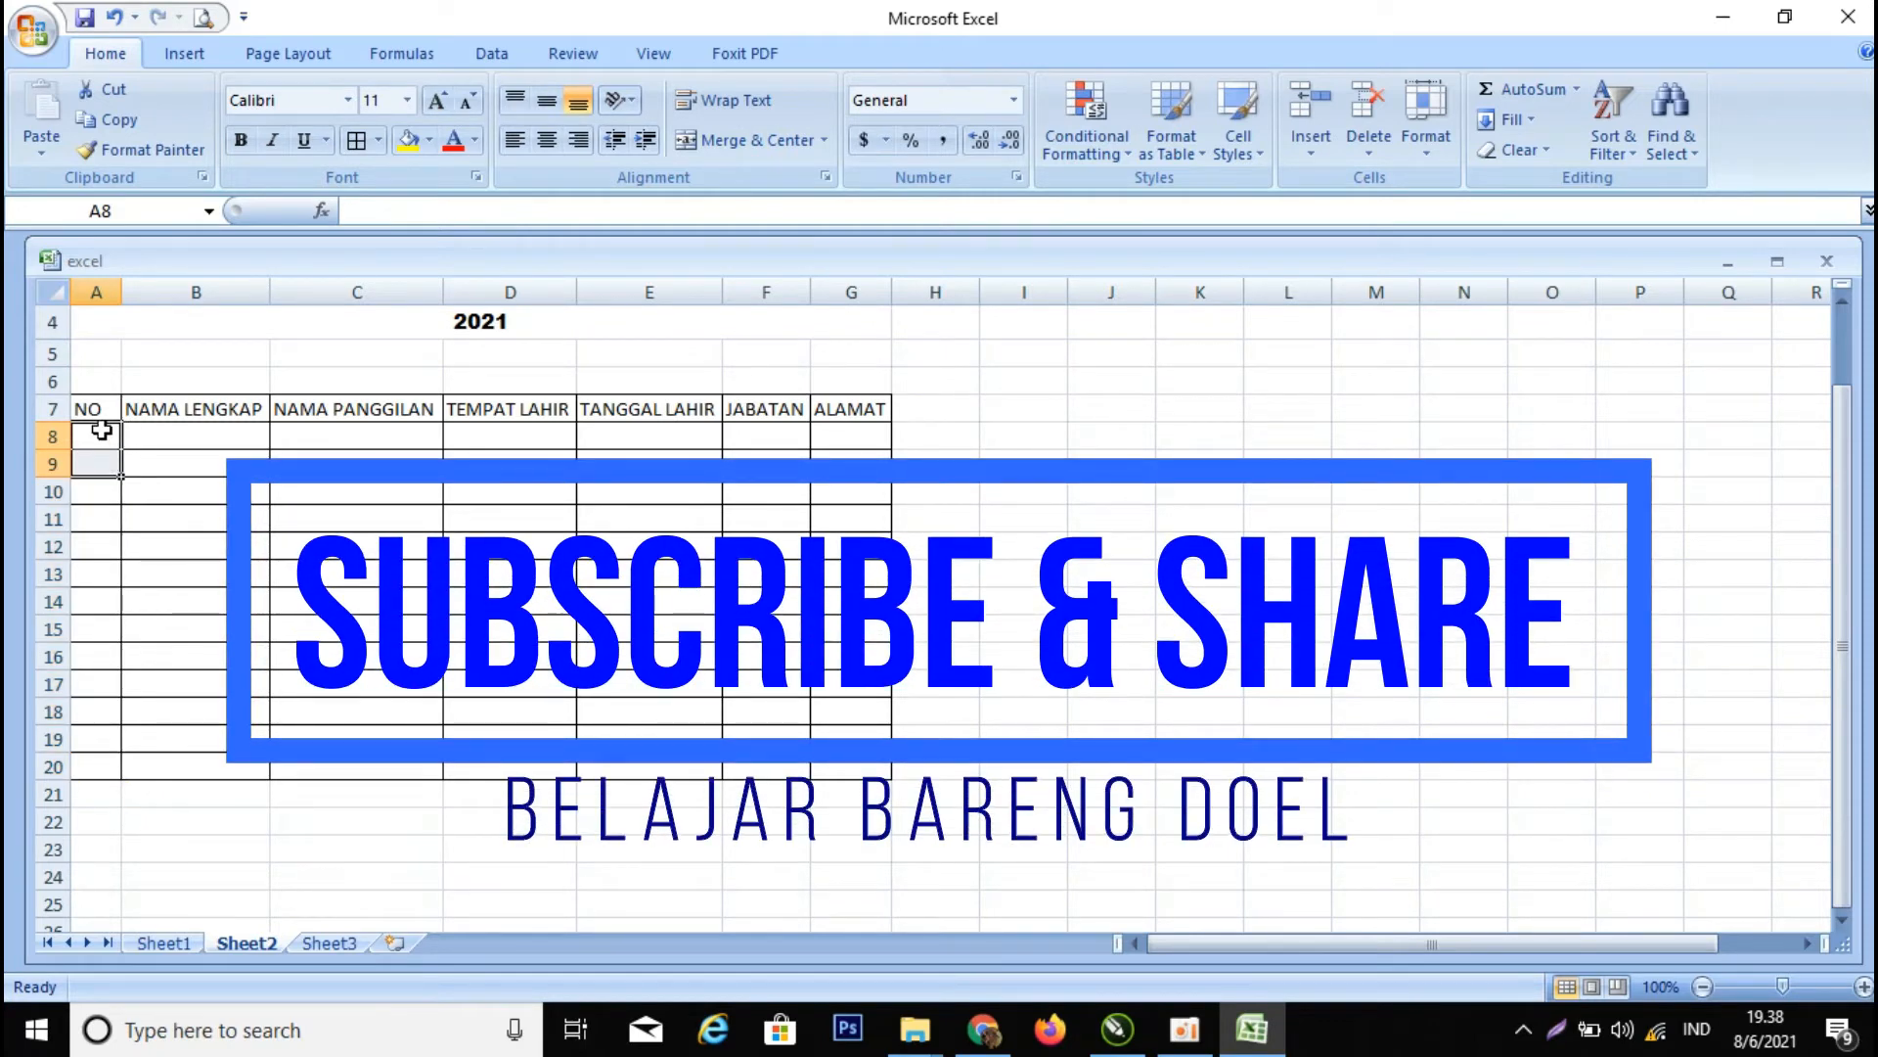
- Enter 1 in A8 and fill a linear series down the column to a stop value of 15
text(1)
click(129, 570)
click(96, 432)
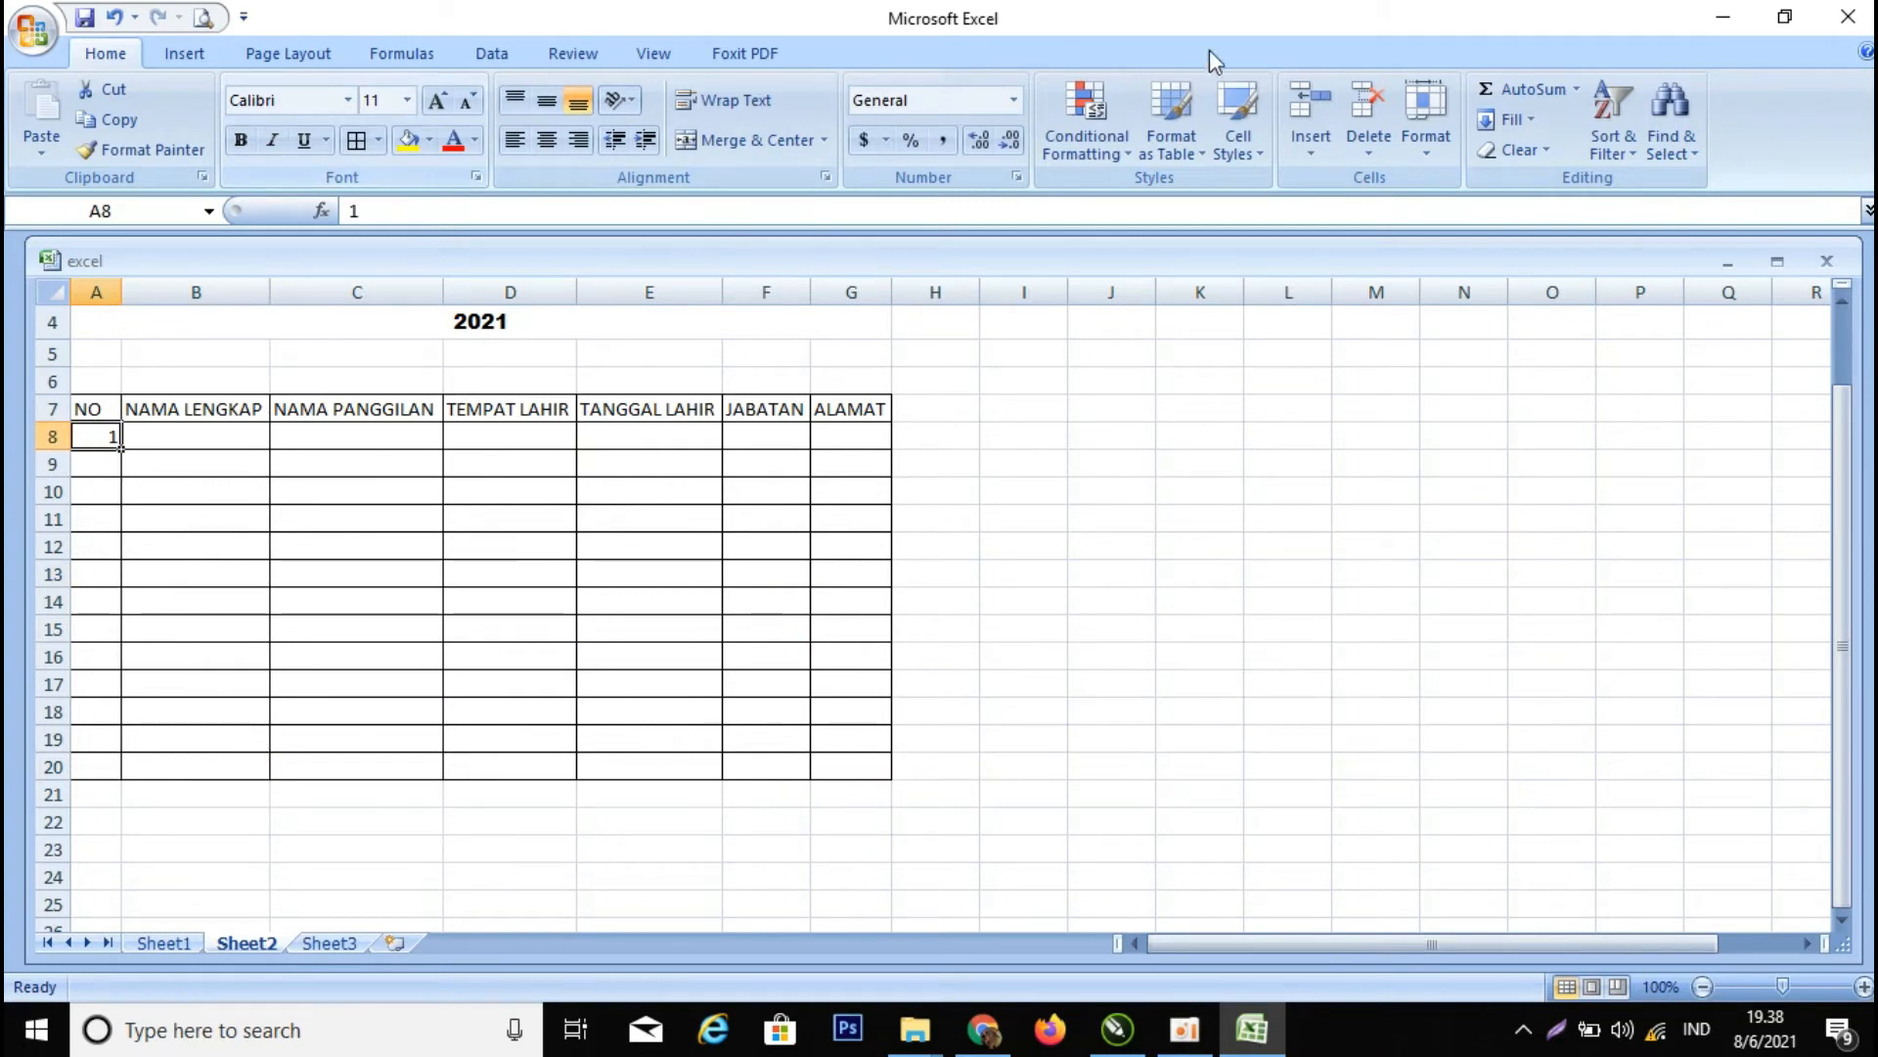
click(1533, 121)
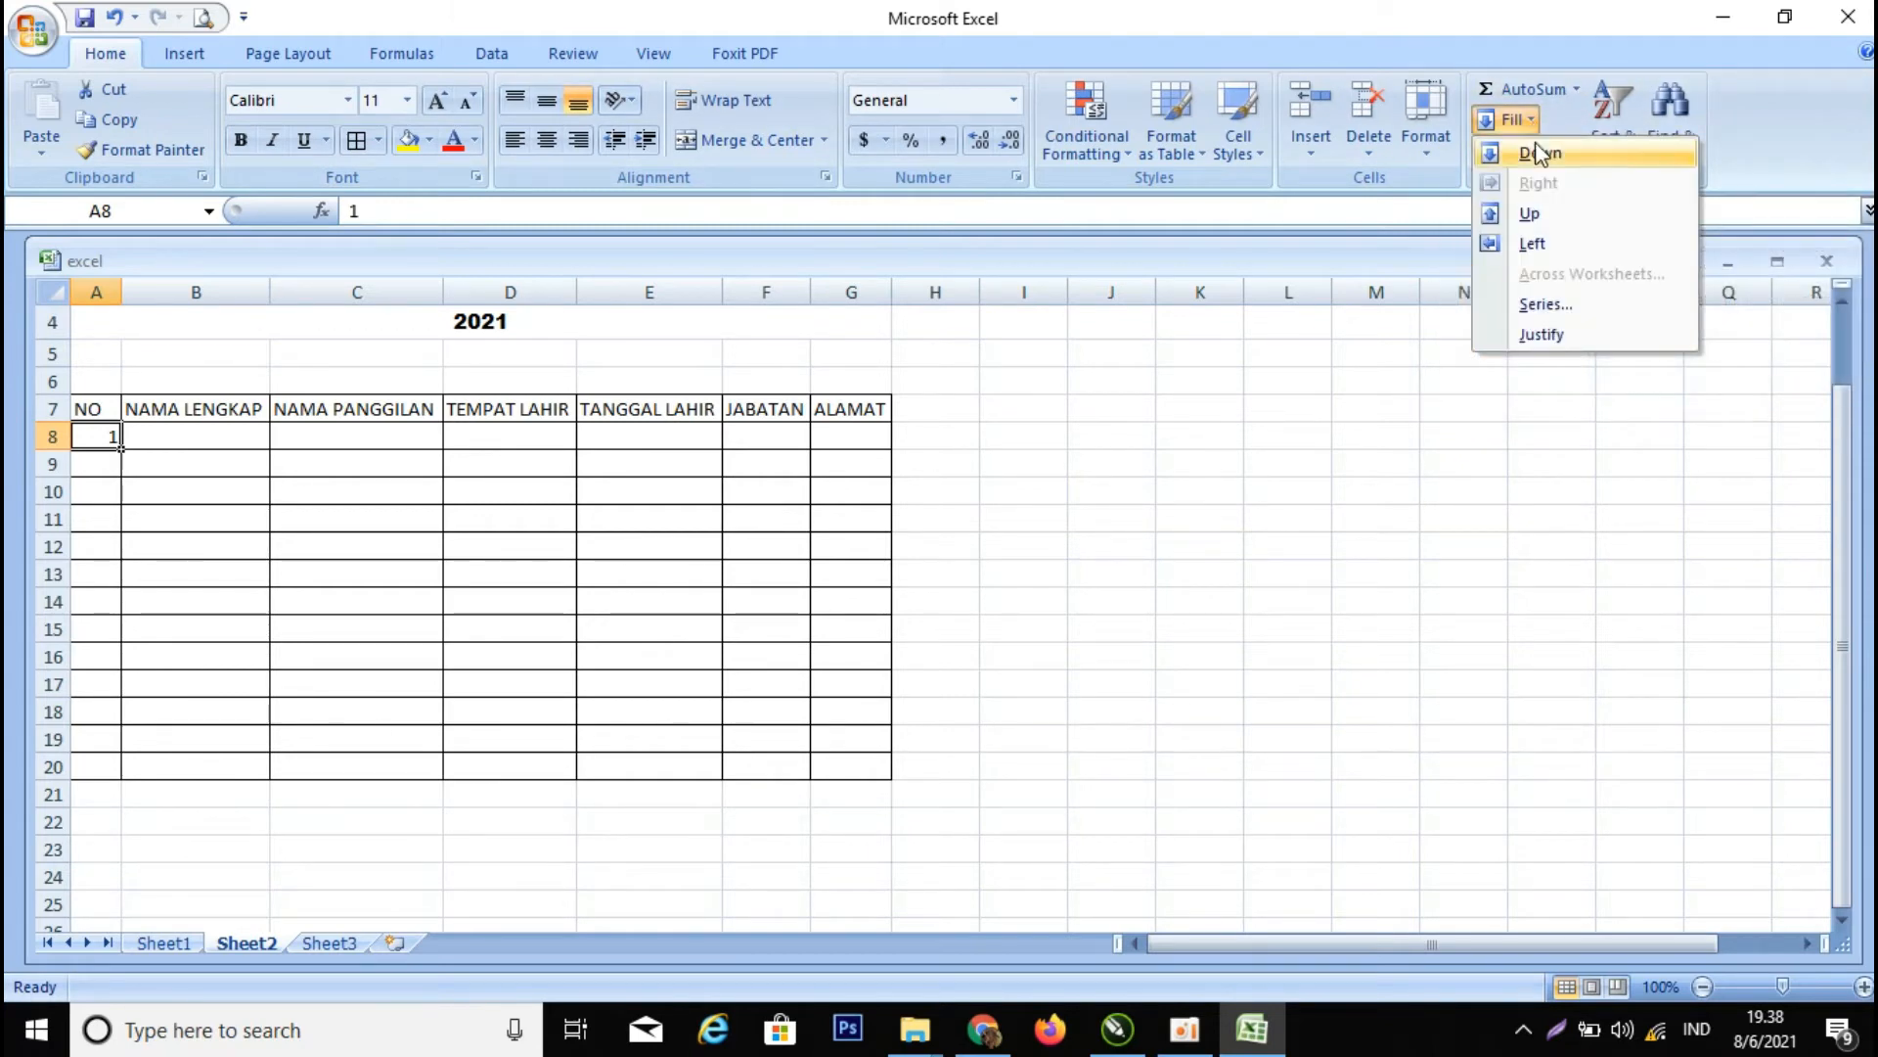
click(1564, 303)
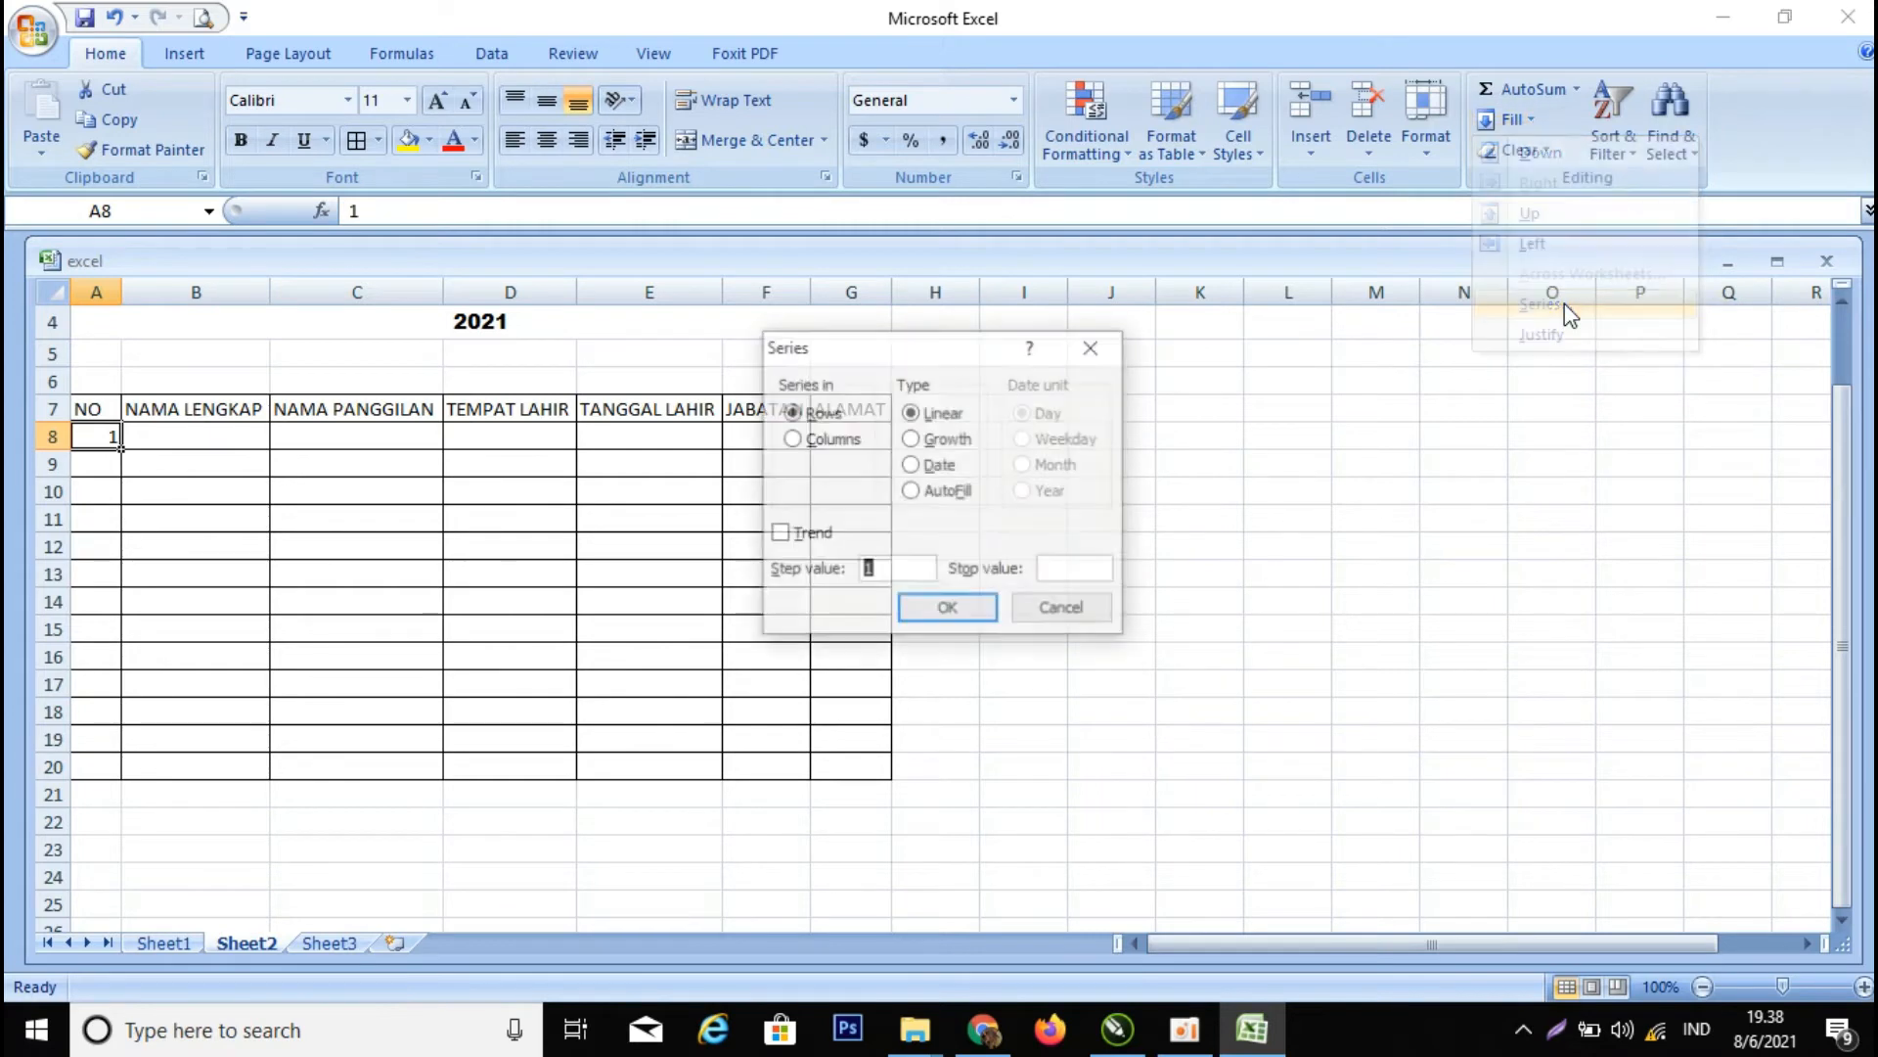
click(792, 440)
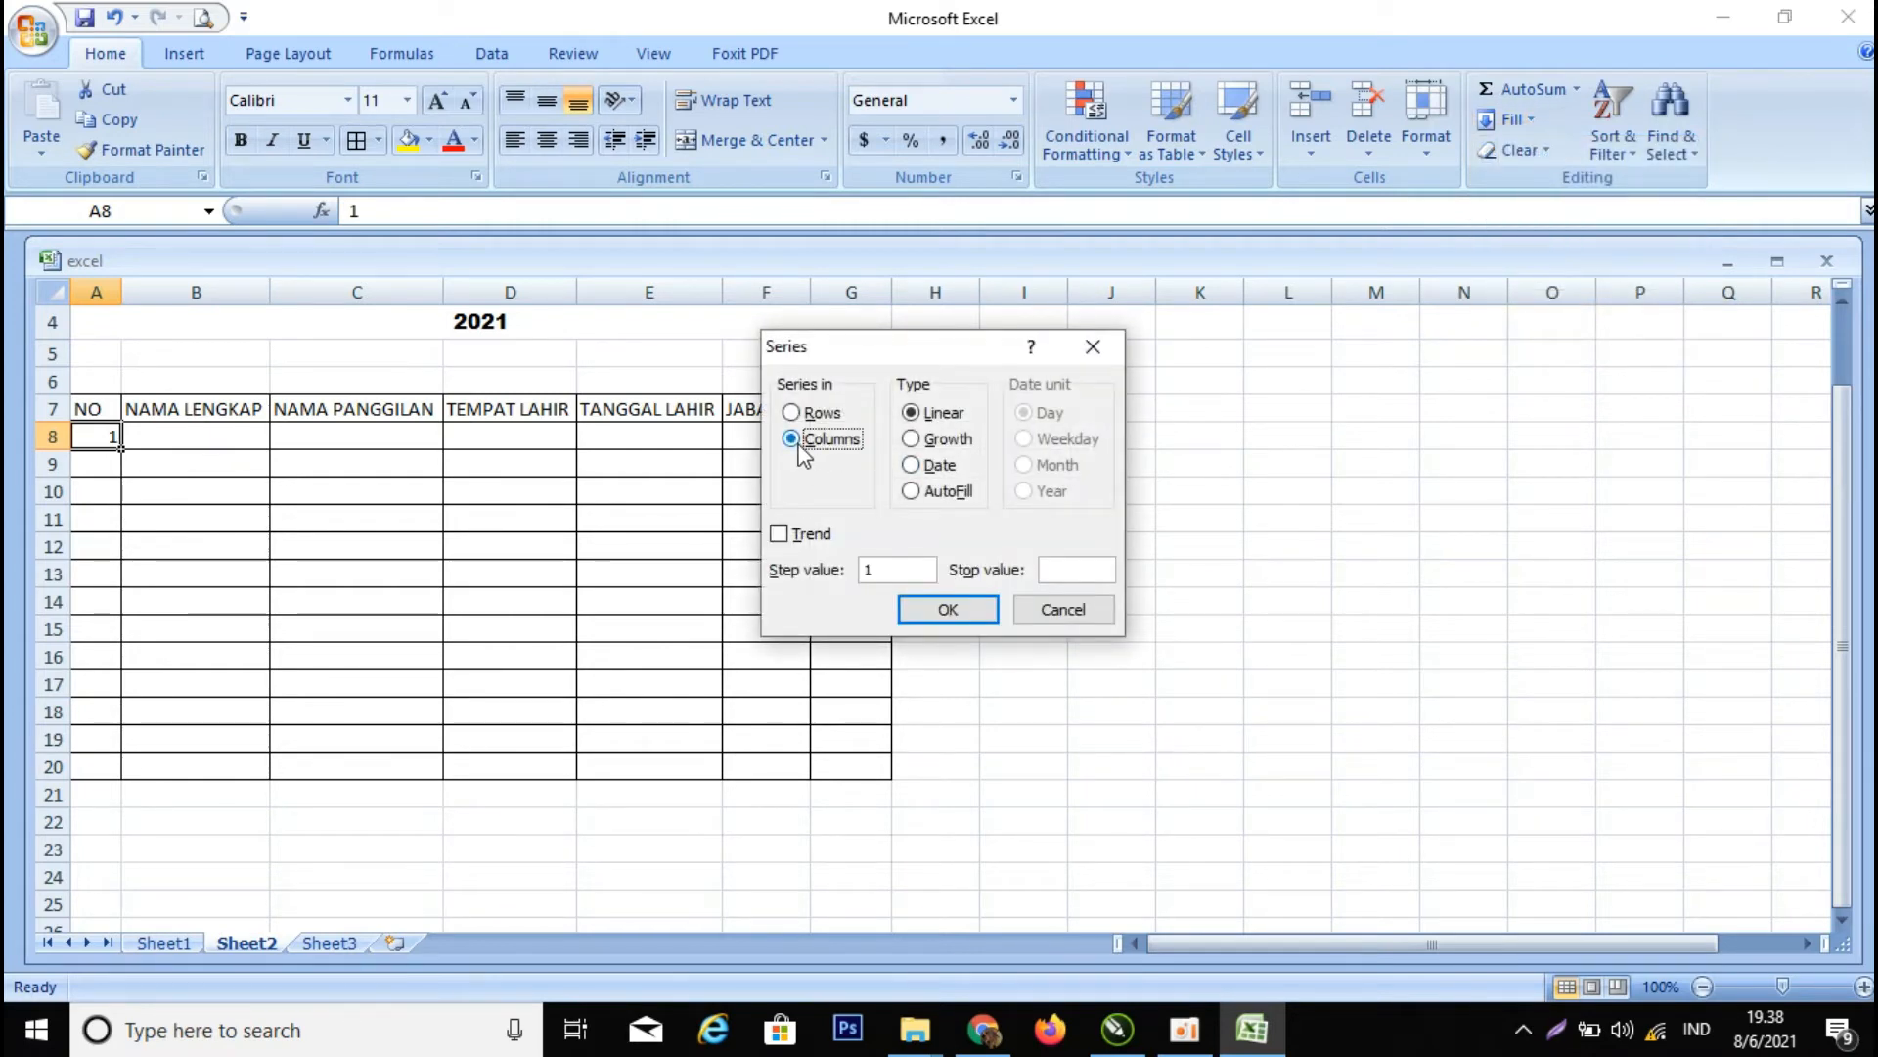
click(1053, 566)
text(5)
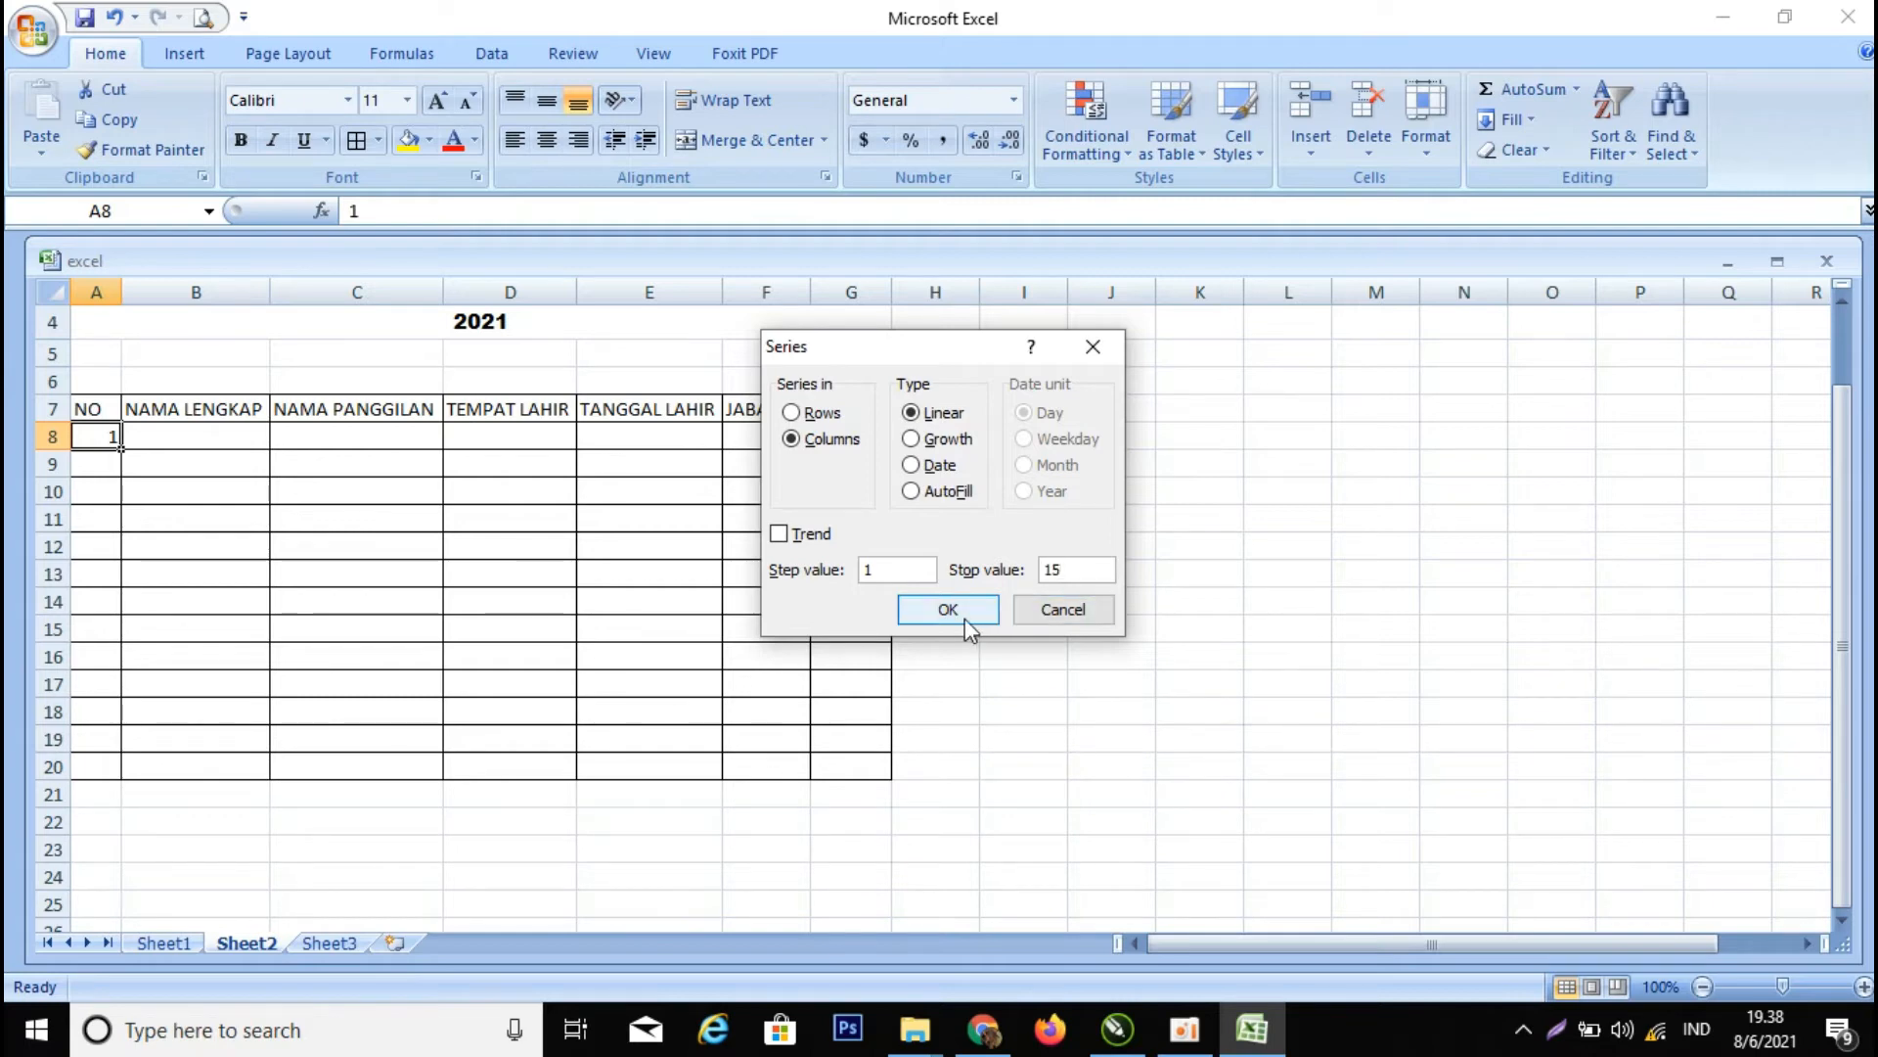
click(962, 620)
scroll(113, 722, down, 1)
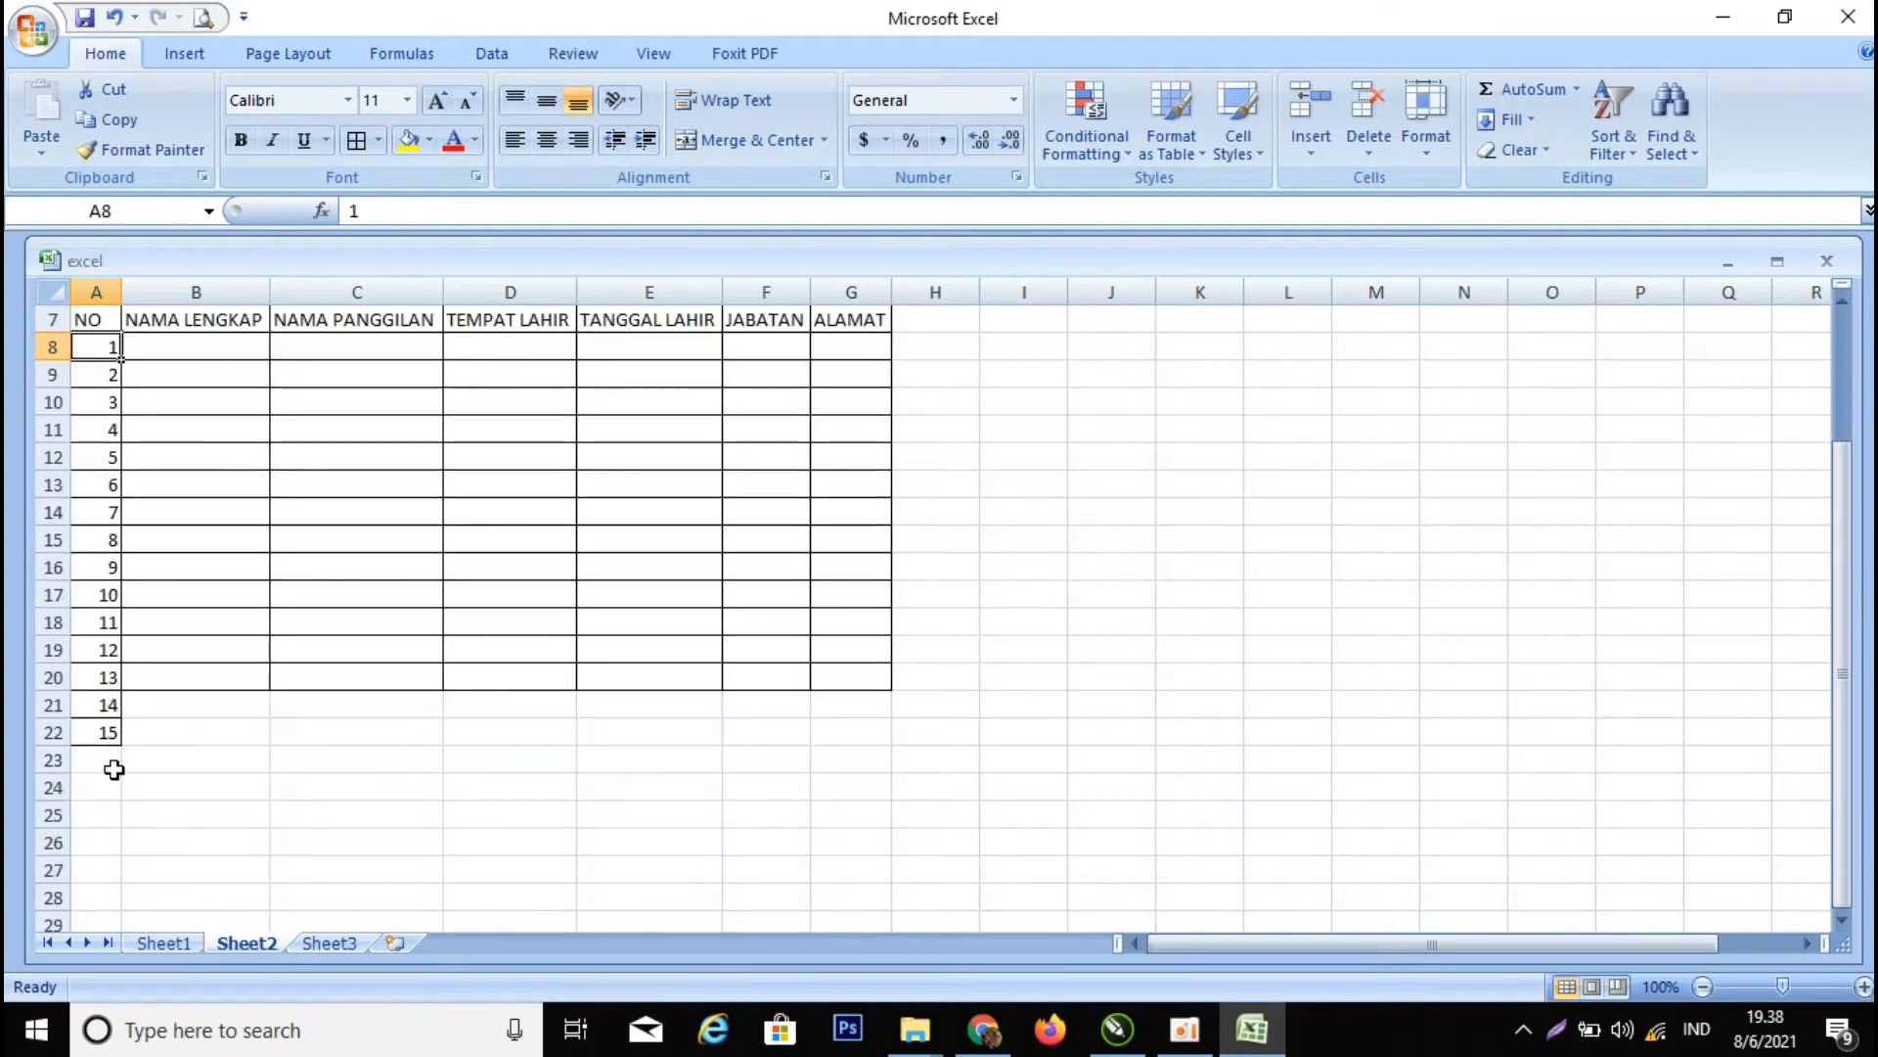
- Extend the table borders to B21:G22, beside numbers 14 and 15, with All Borders
click(119, 731)
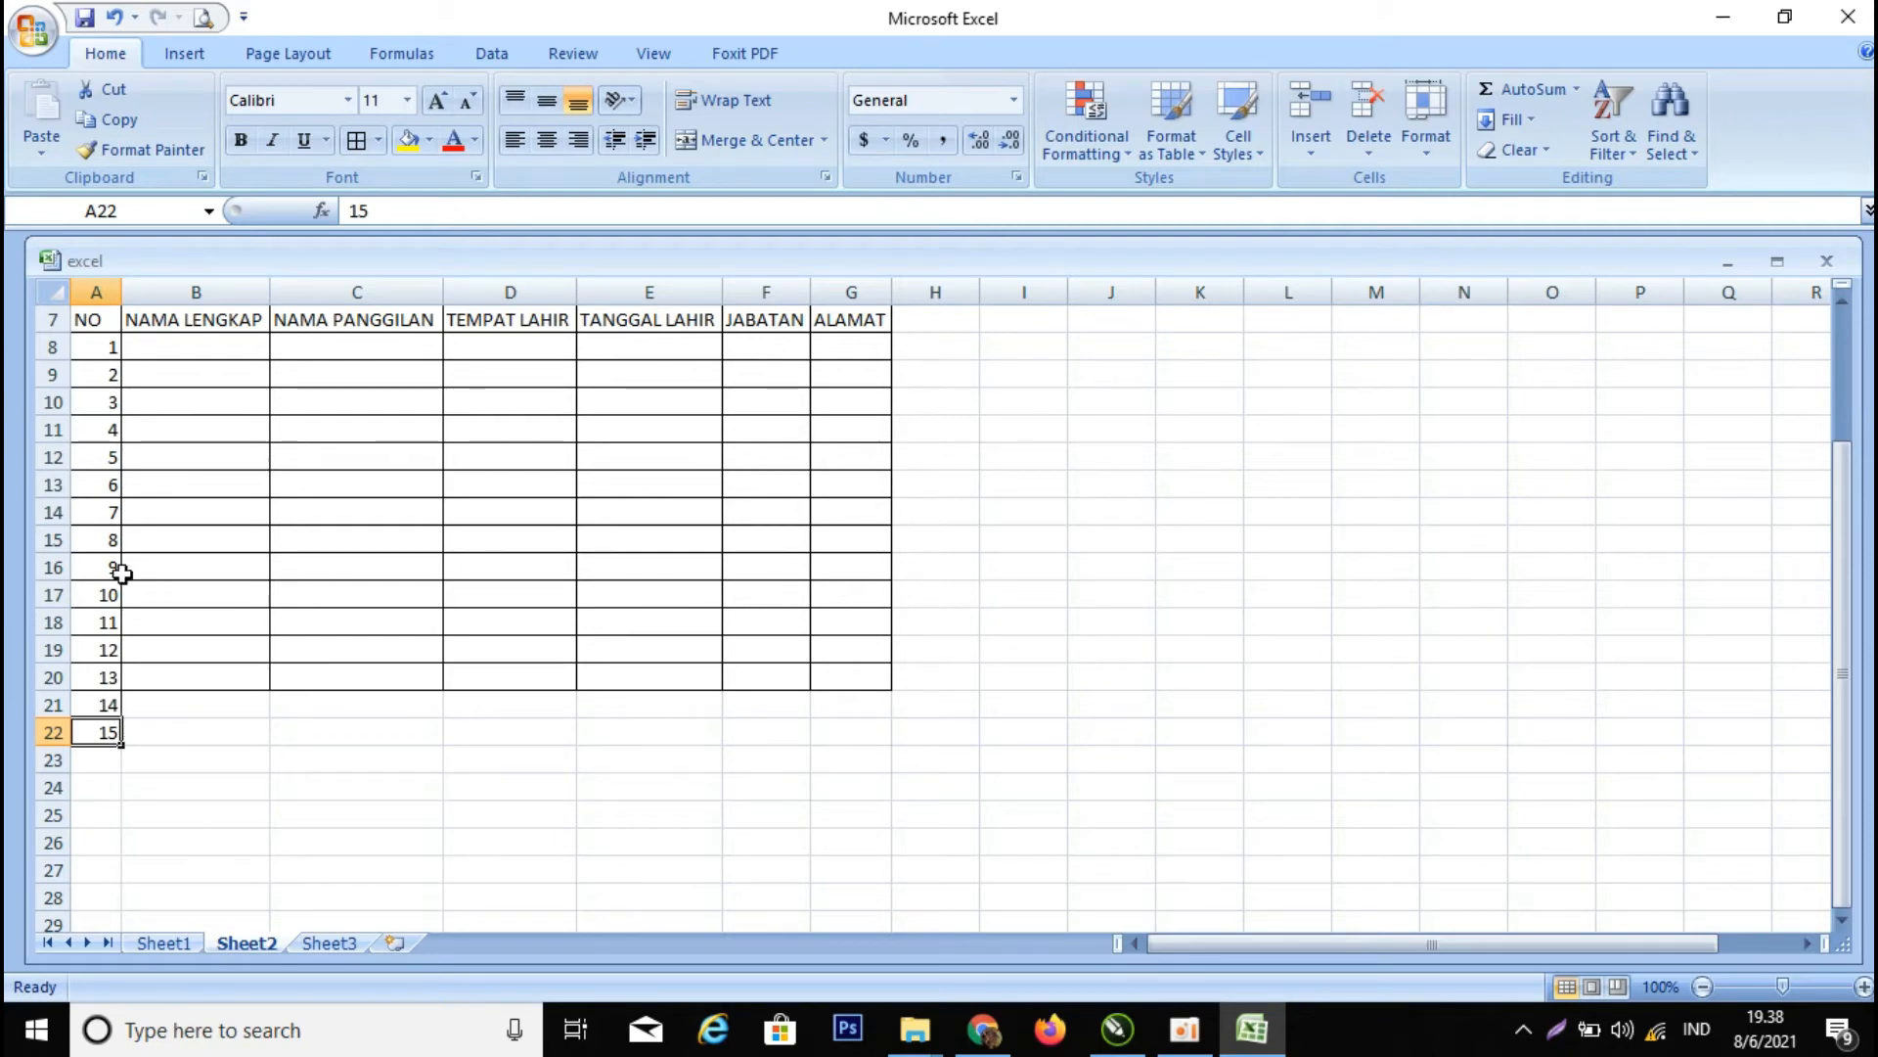
scroll(117, 742, down, 5)
scroll(118, 724, up, 5)
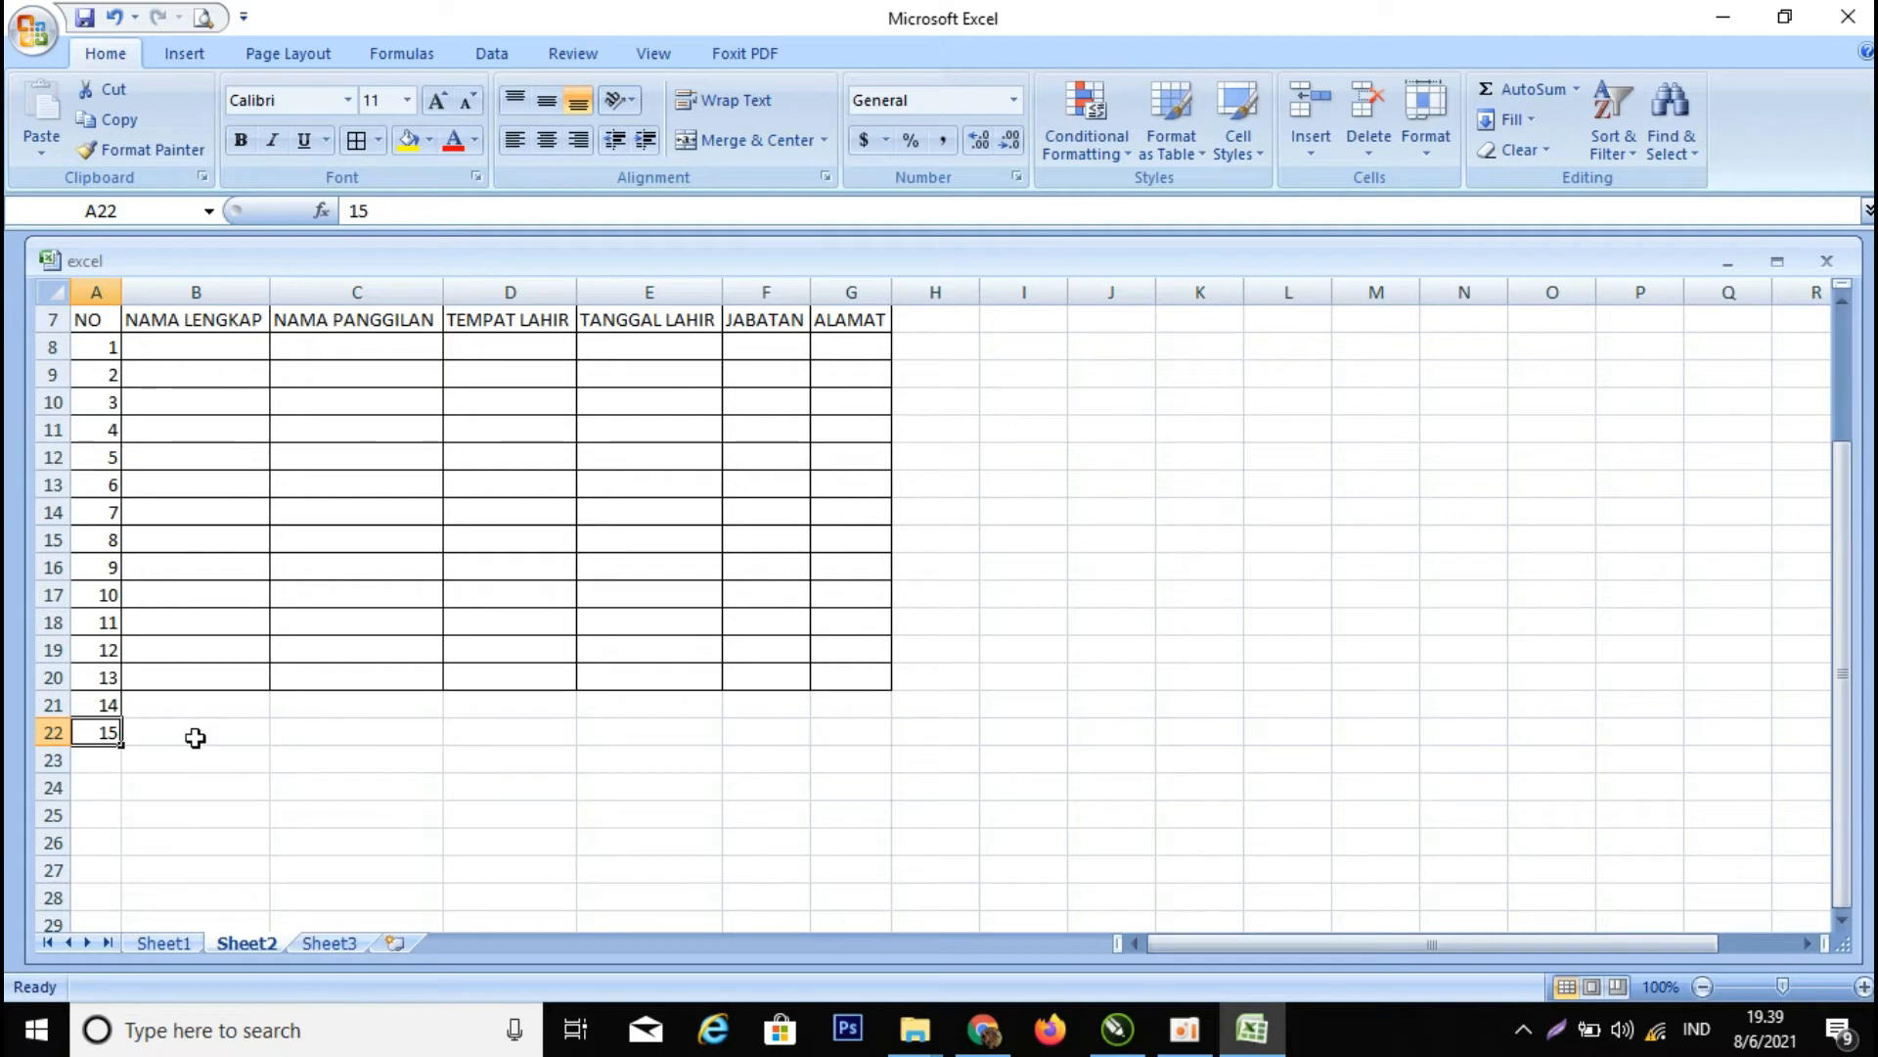
drag(143, 696, 825, 724)
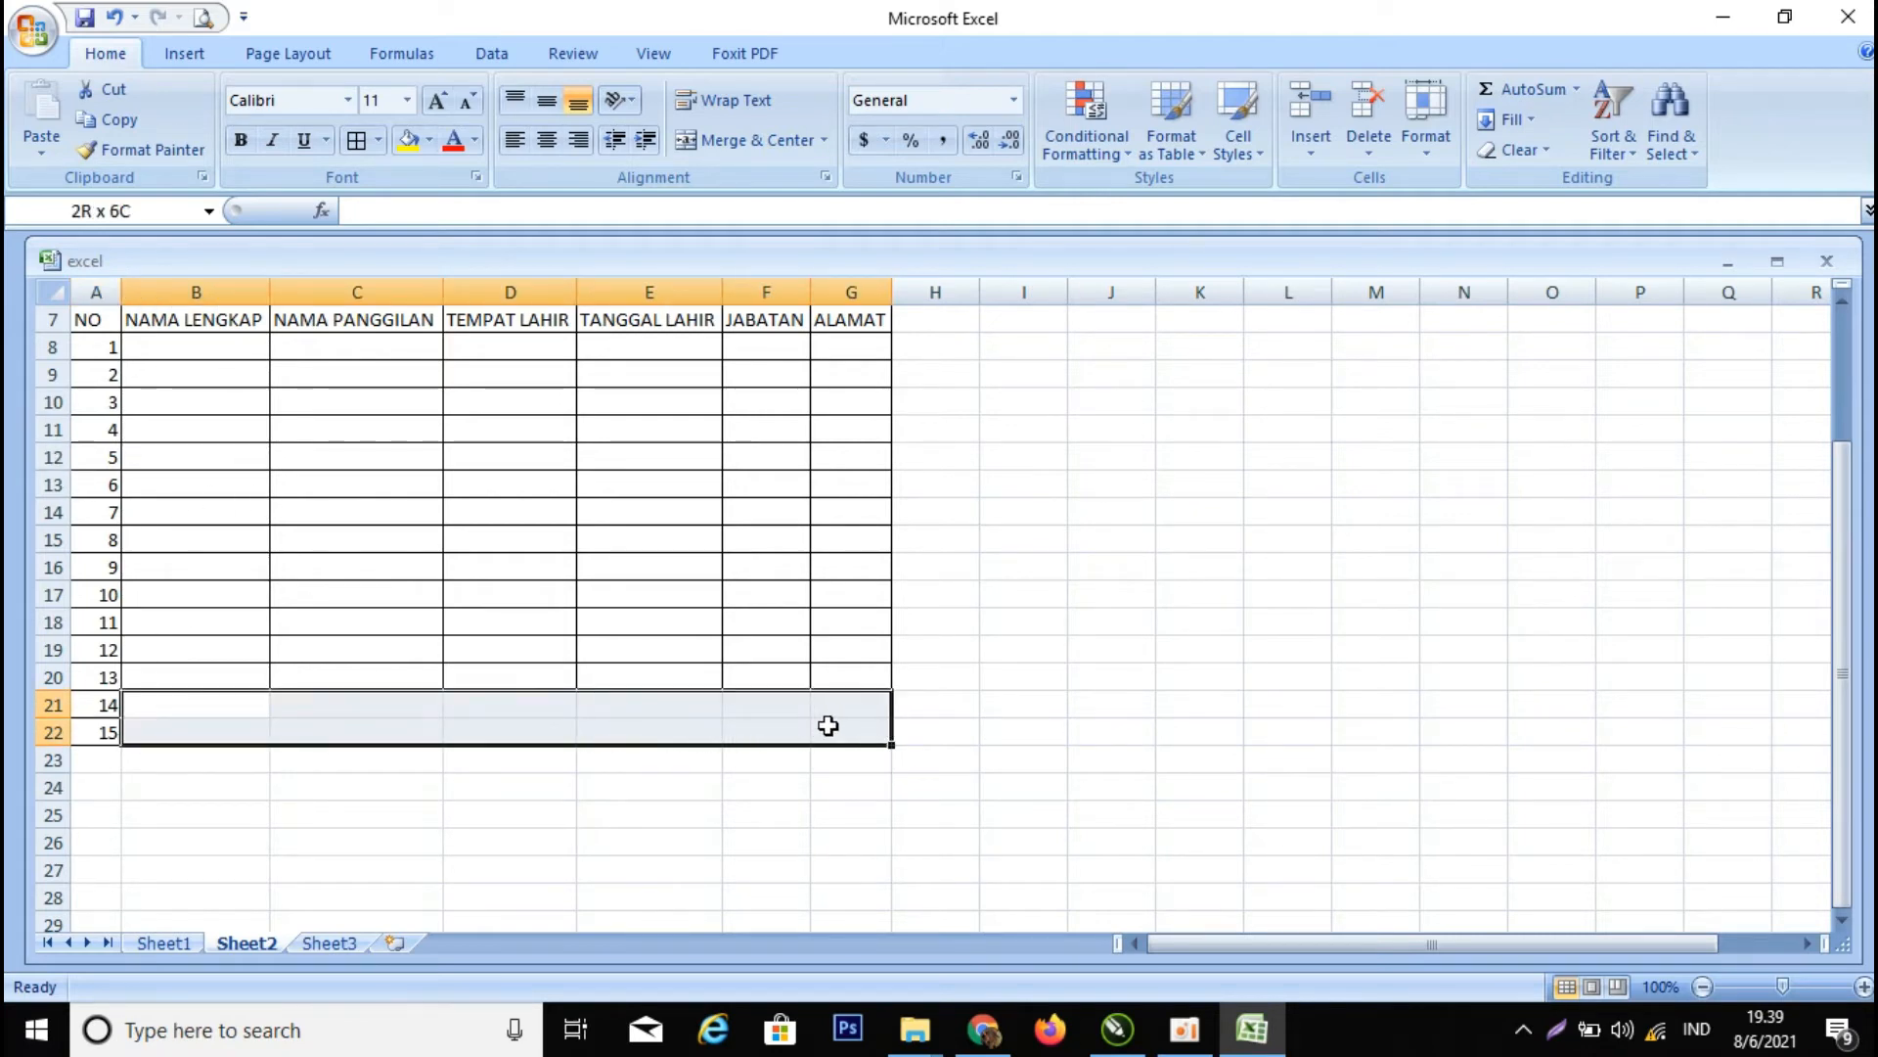
click(356, 140)
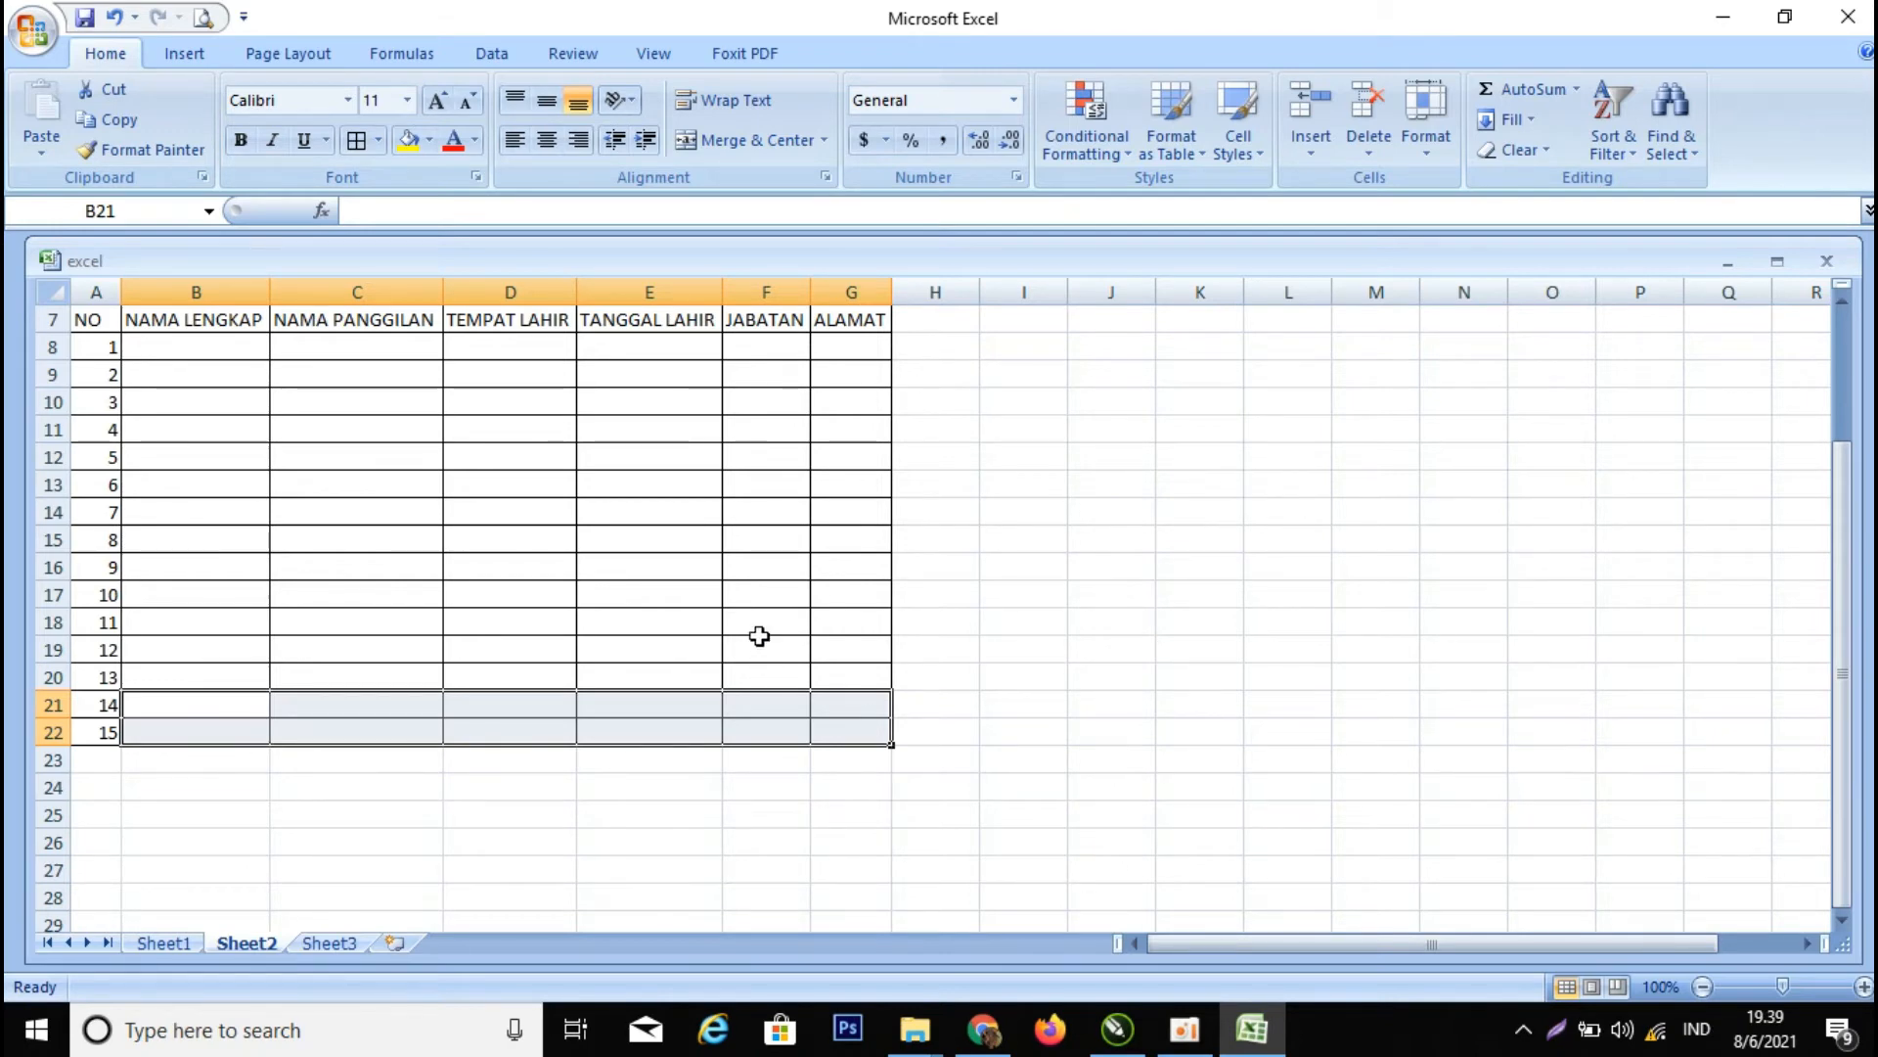
- Enter the first employee's full name in B8 under NAMA LENGKAP
click(178, 350)
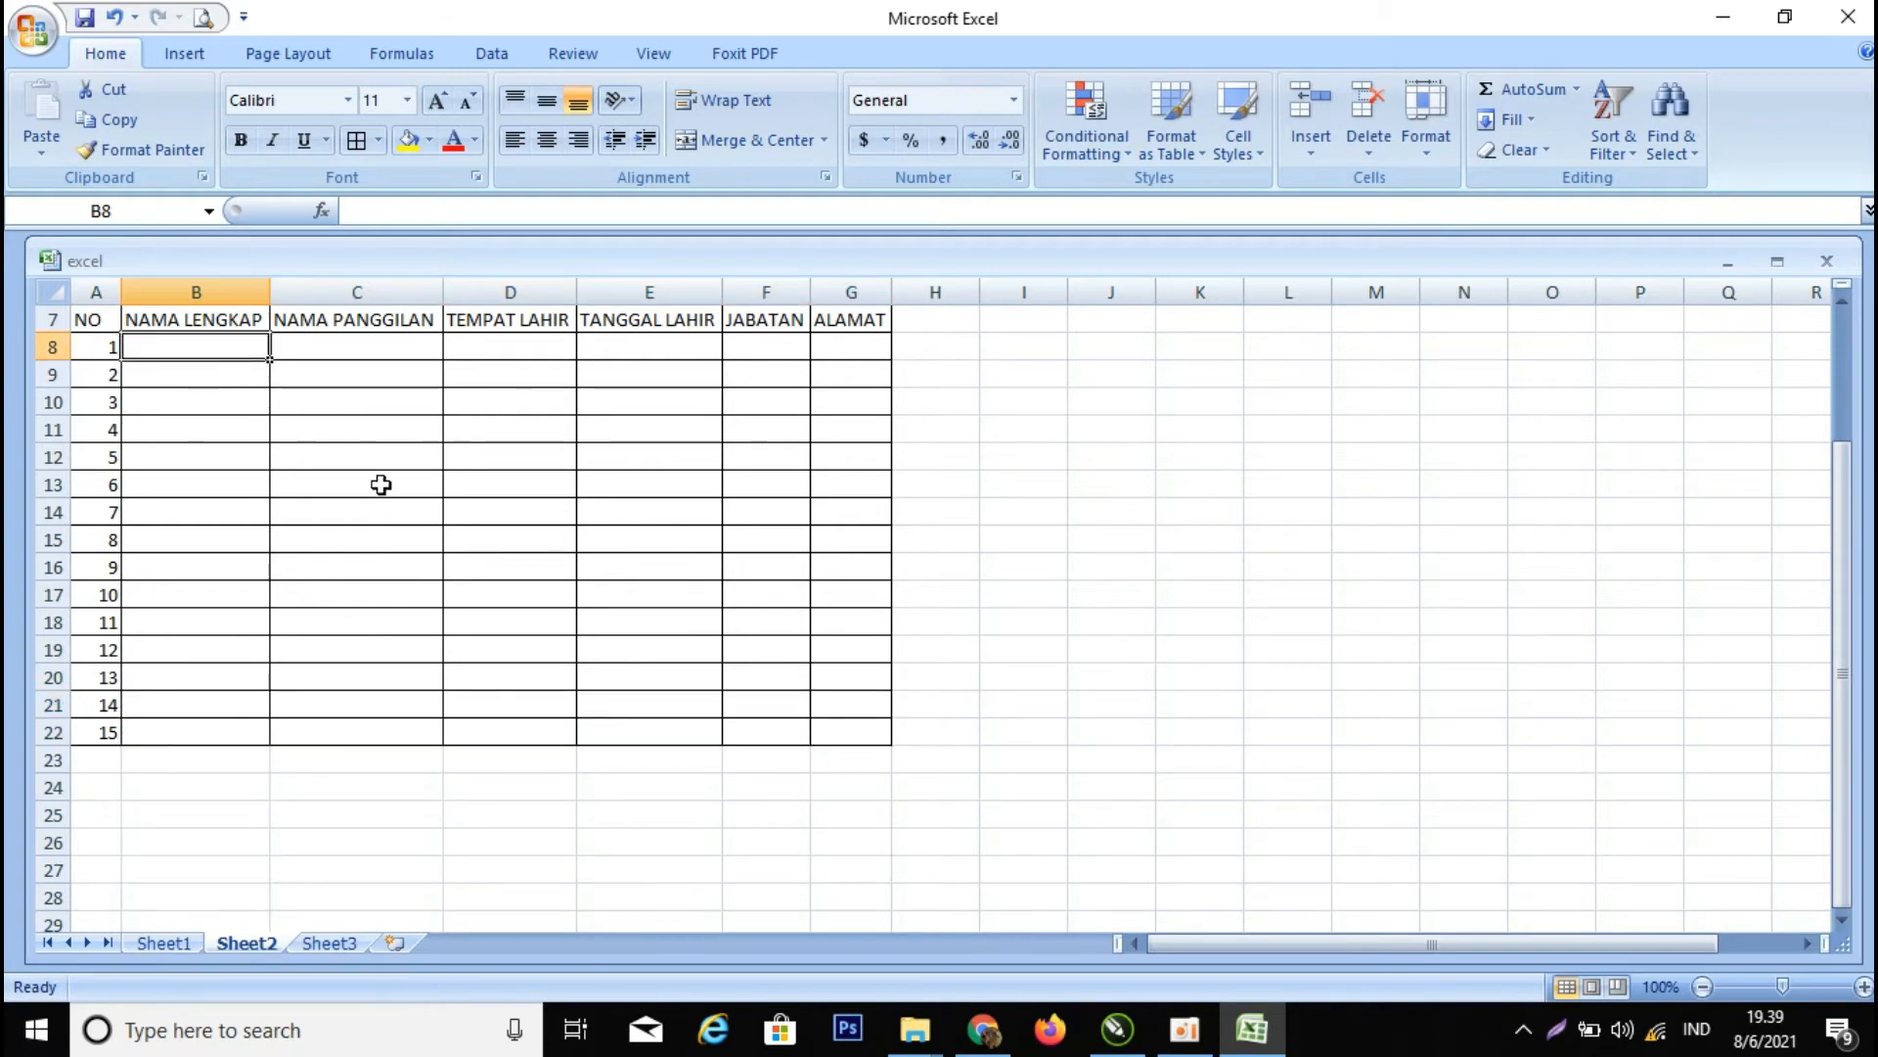
text(DONI )
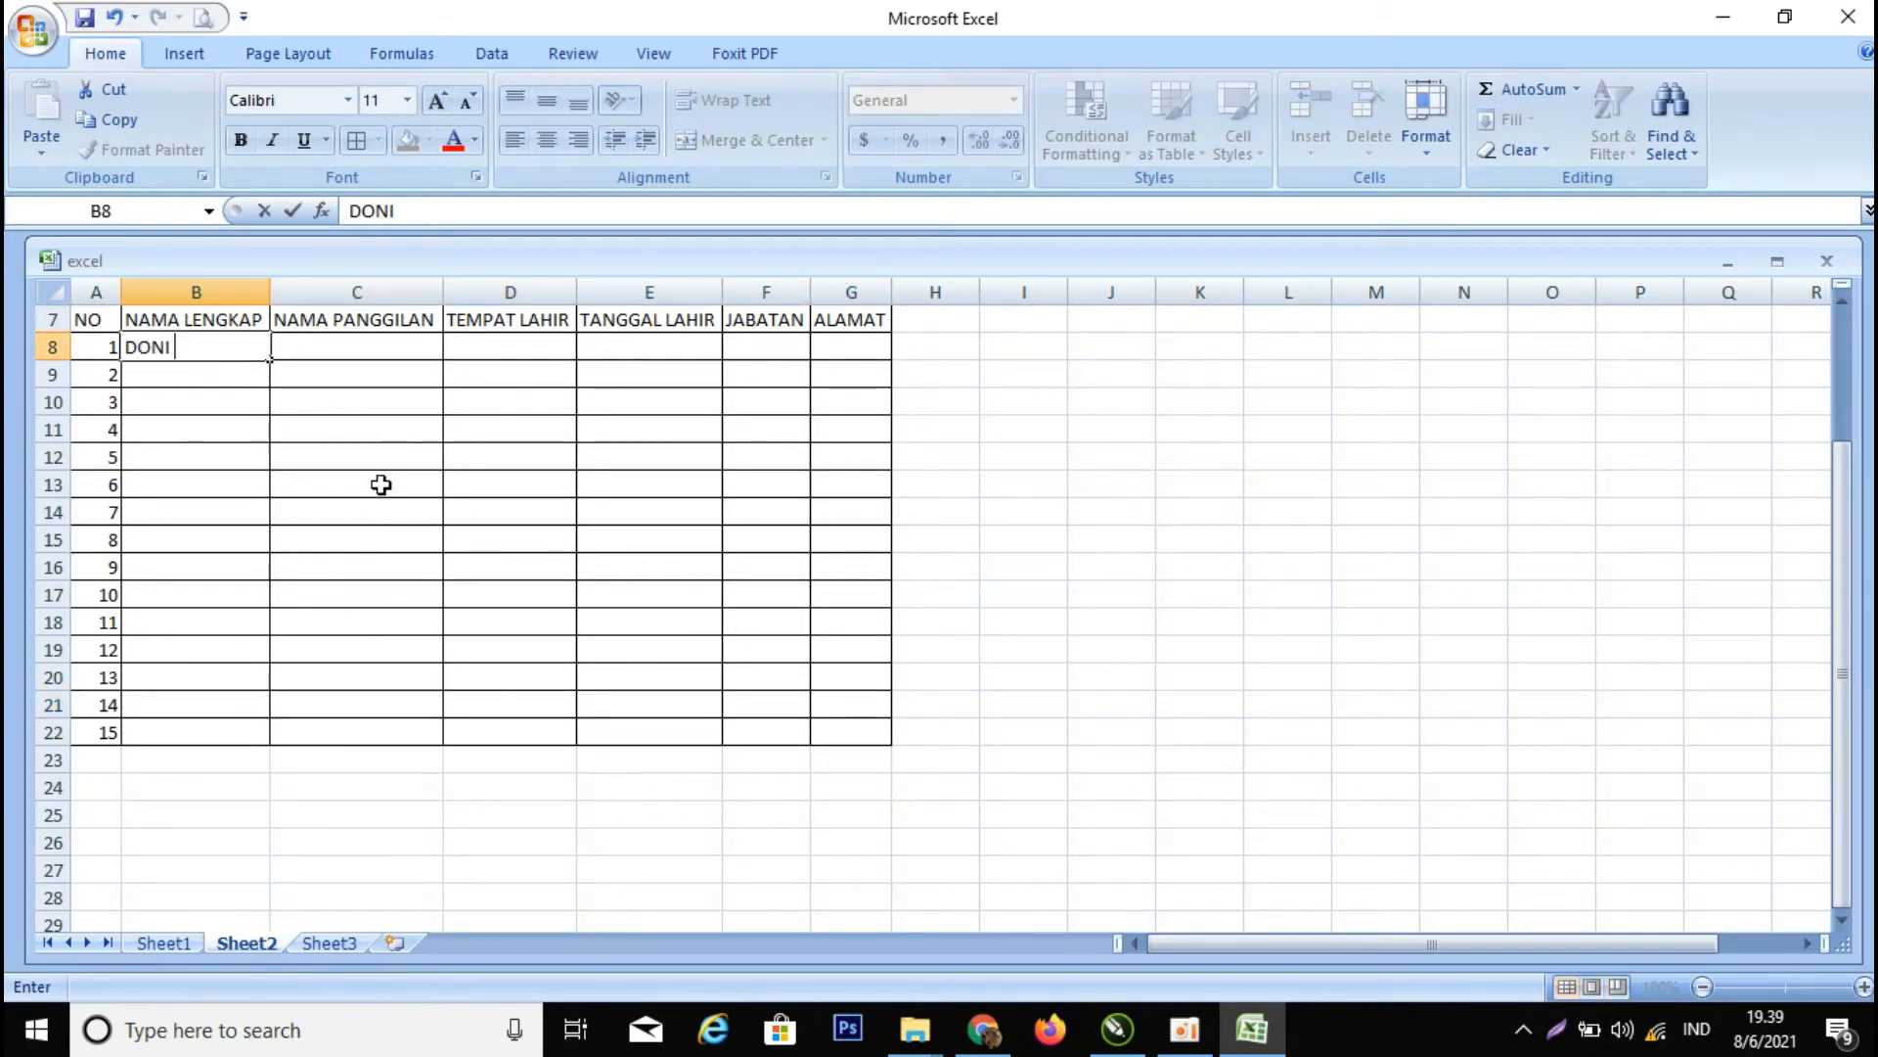
text(KURNIAW)
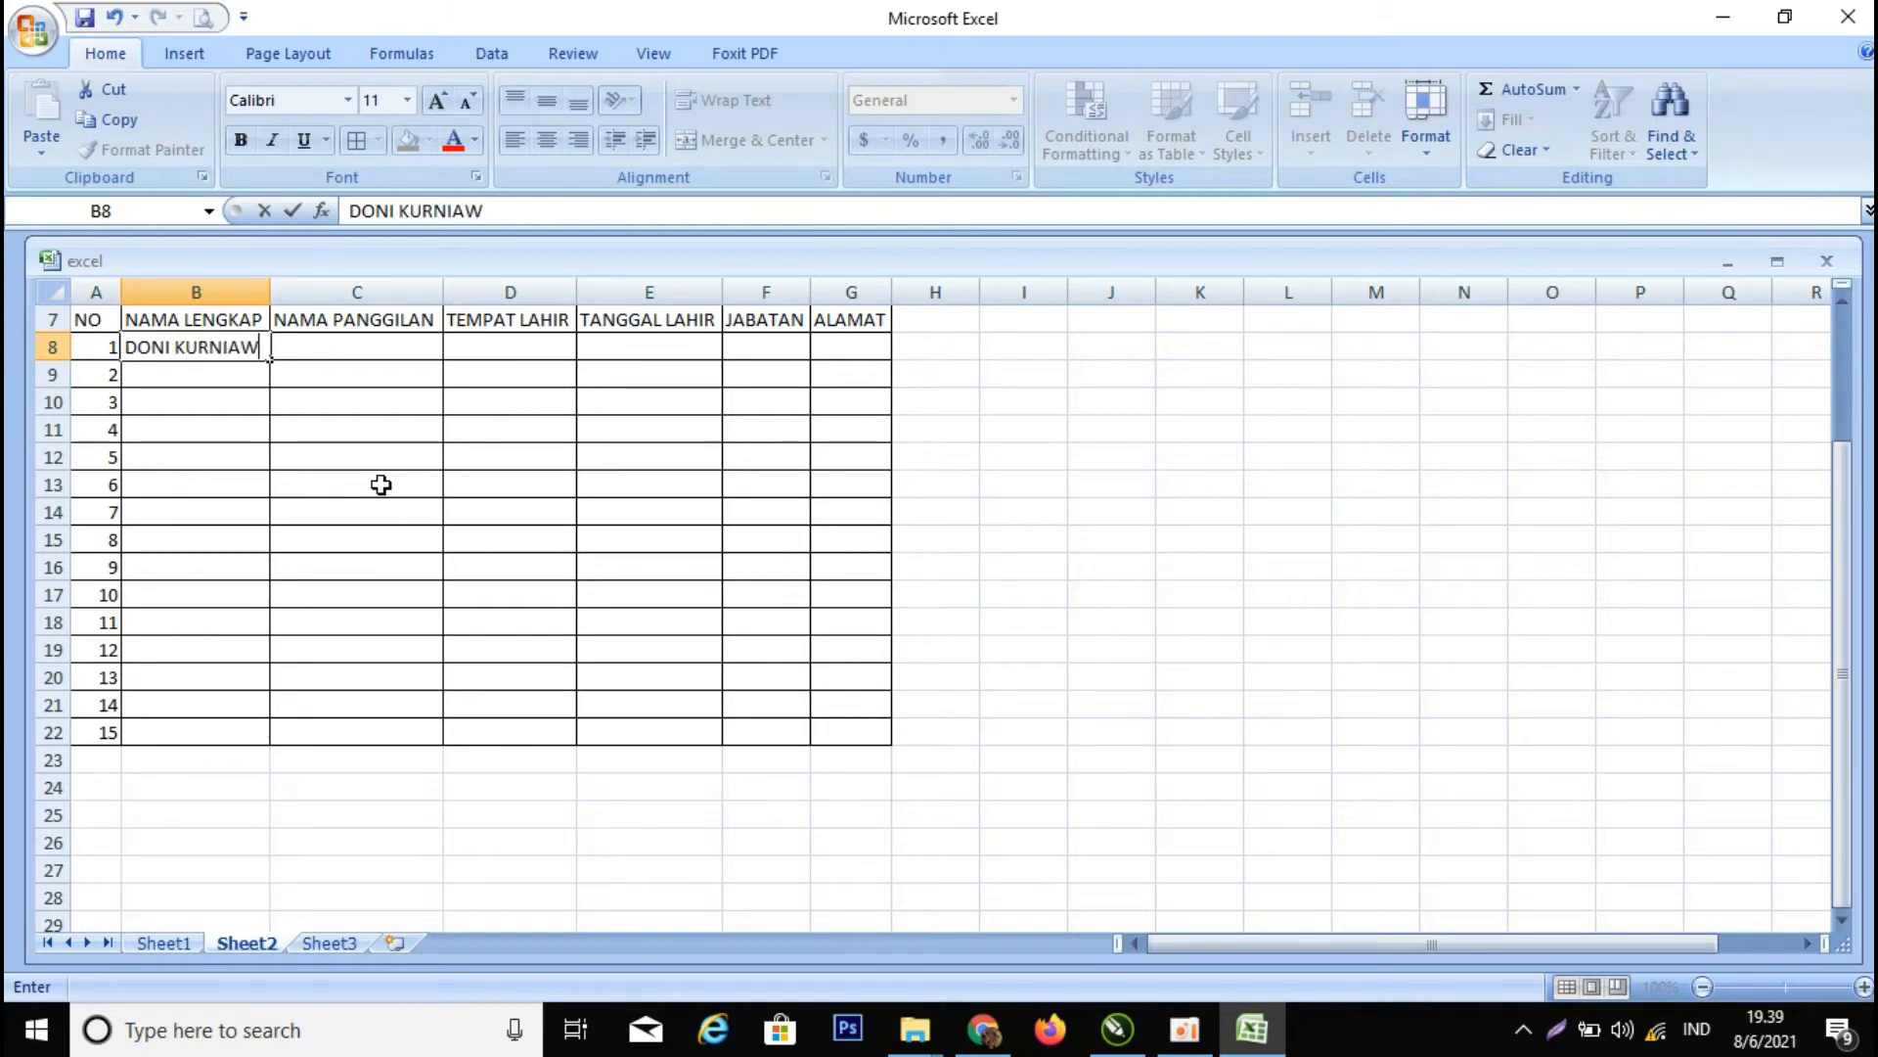
text(AN)
key(Return)
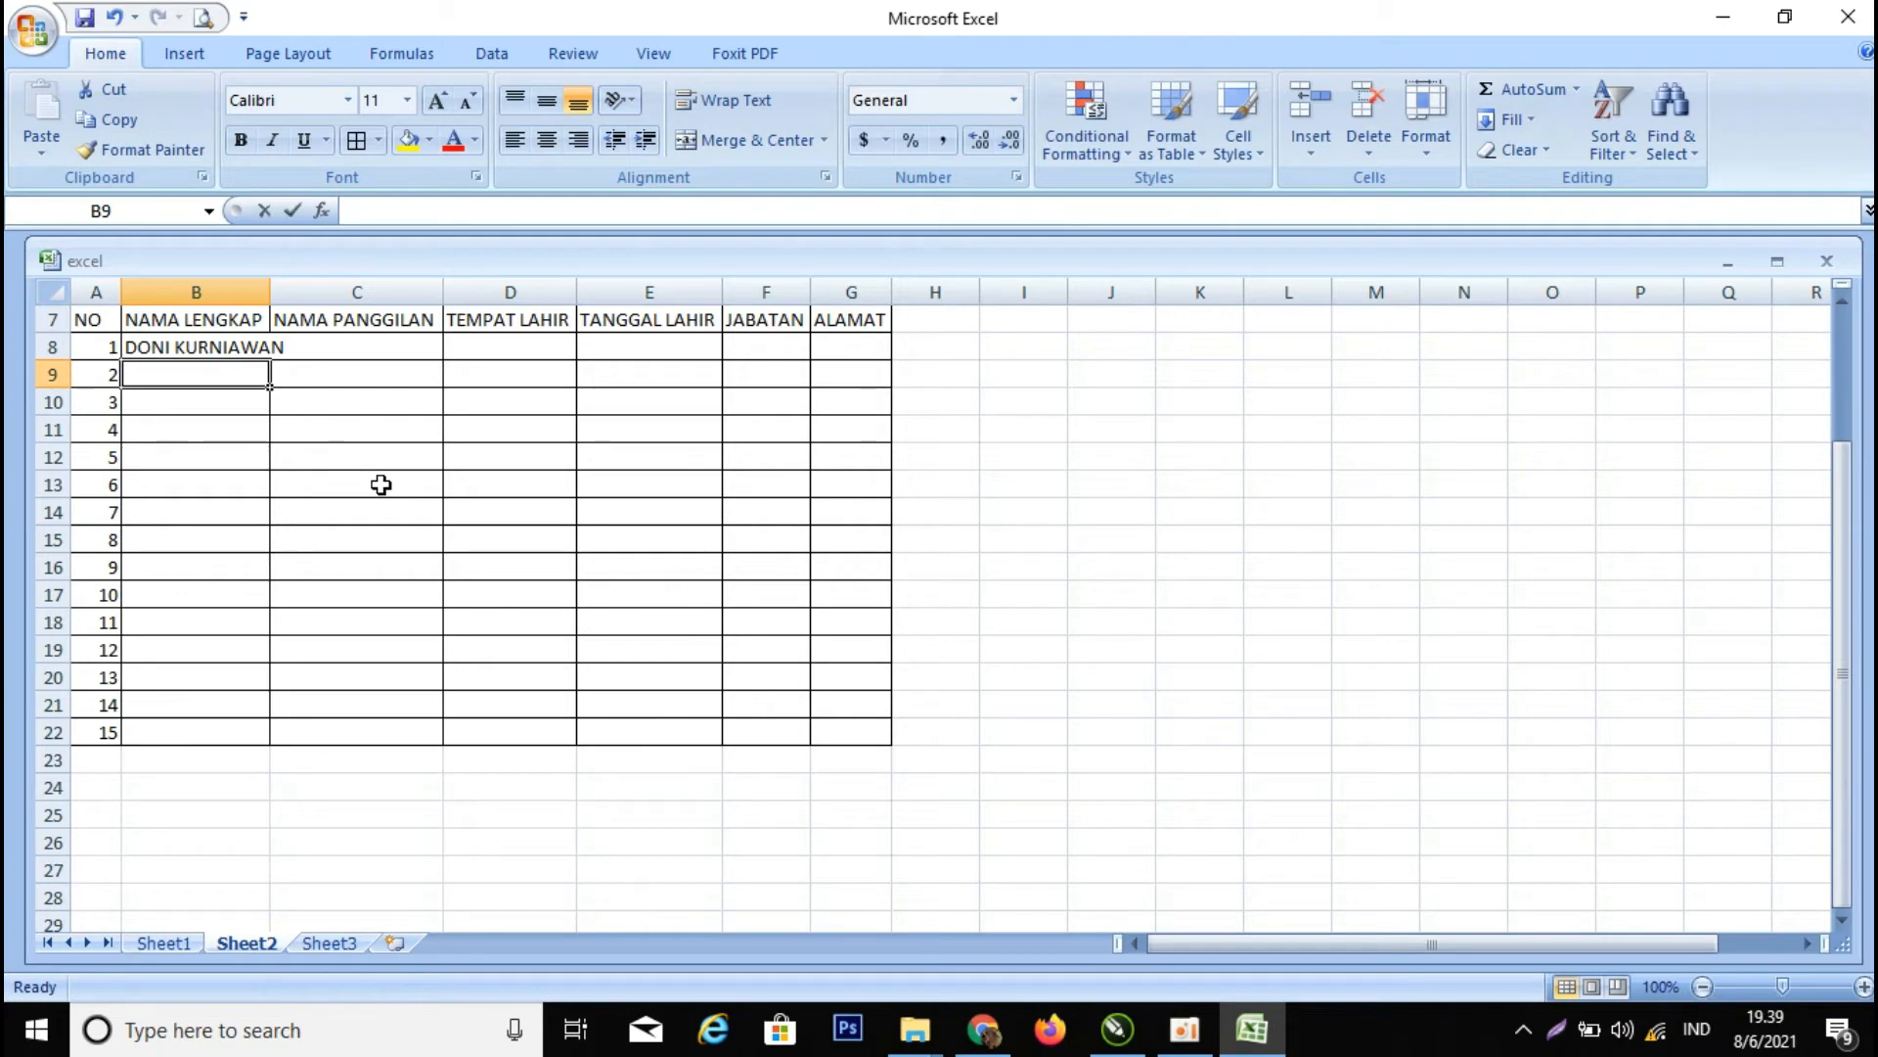
- Enter the second employee's full name in B9 and autofit column B to the full names
text(MELIA)
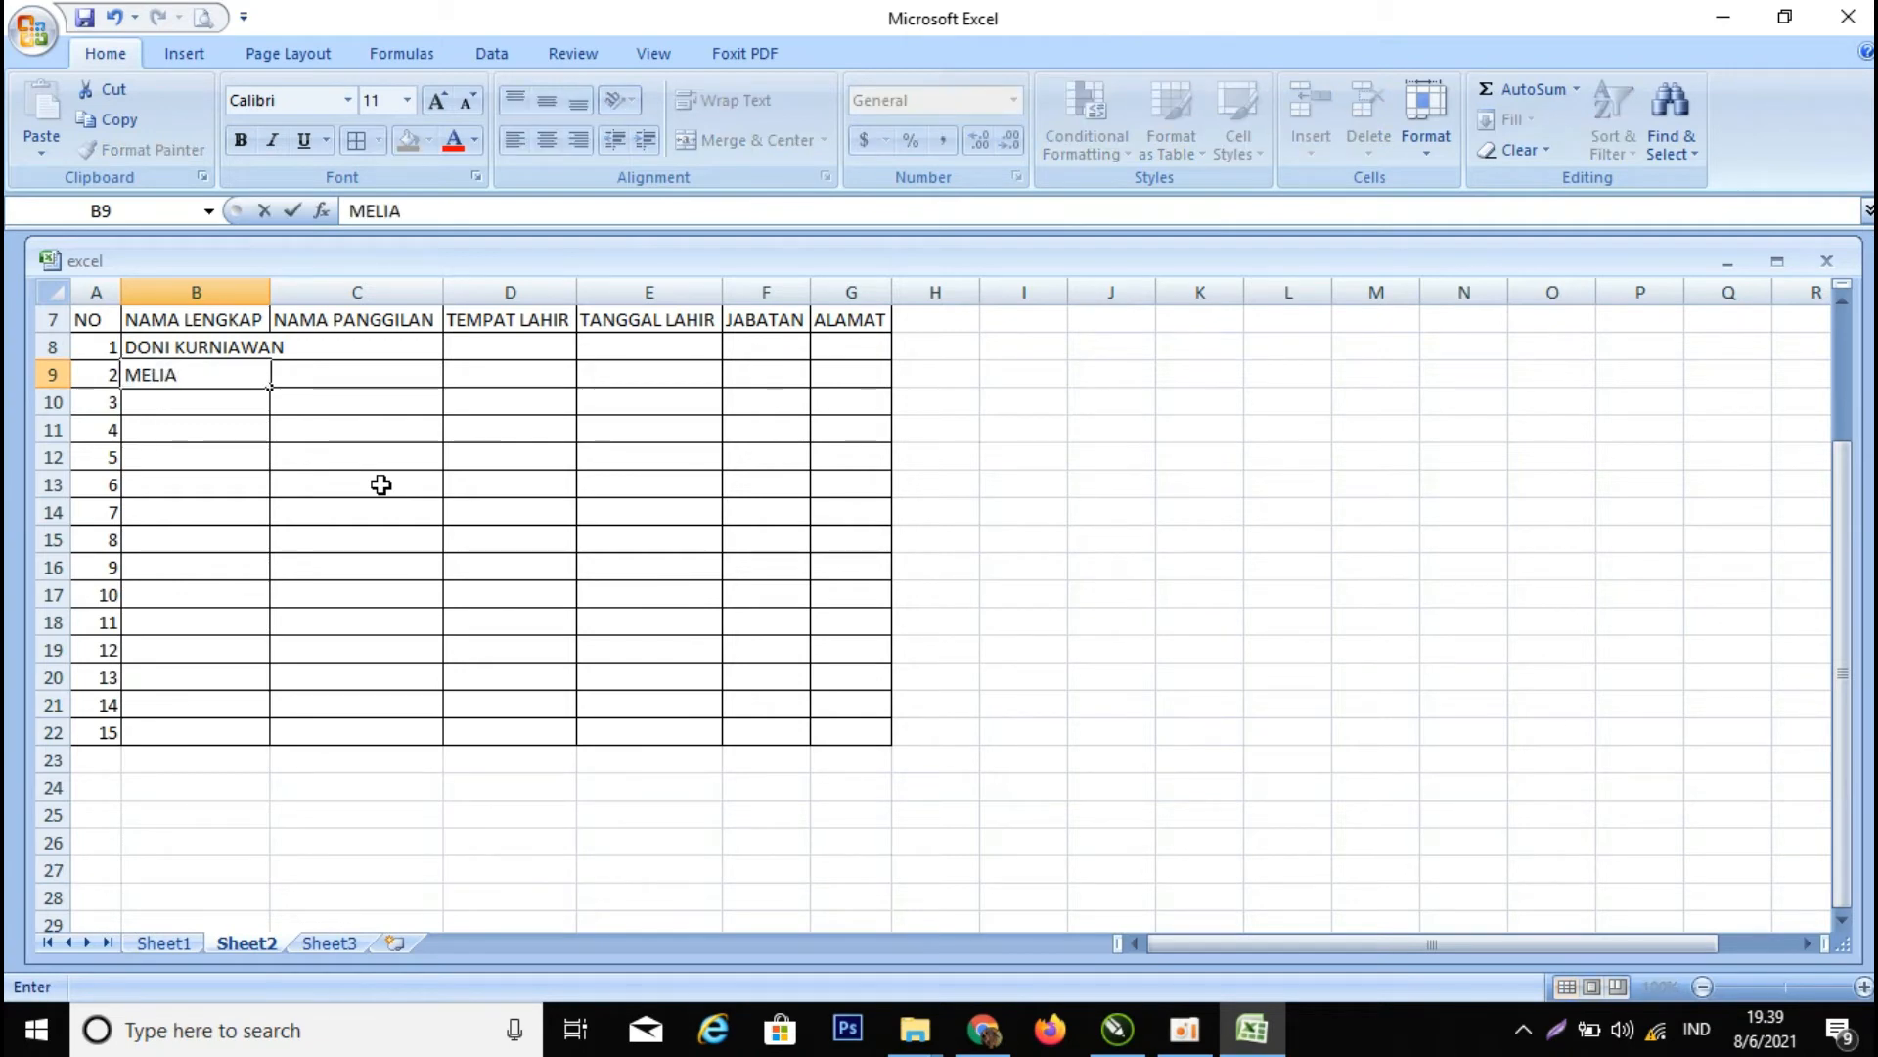
text( AYUNDA)
key(Tab)
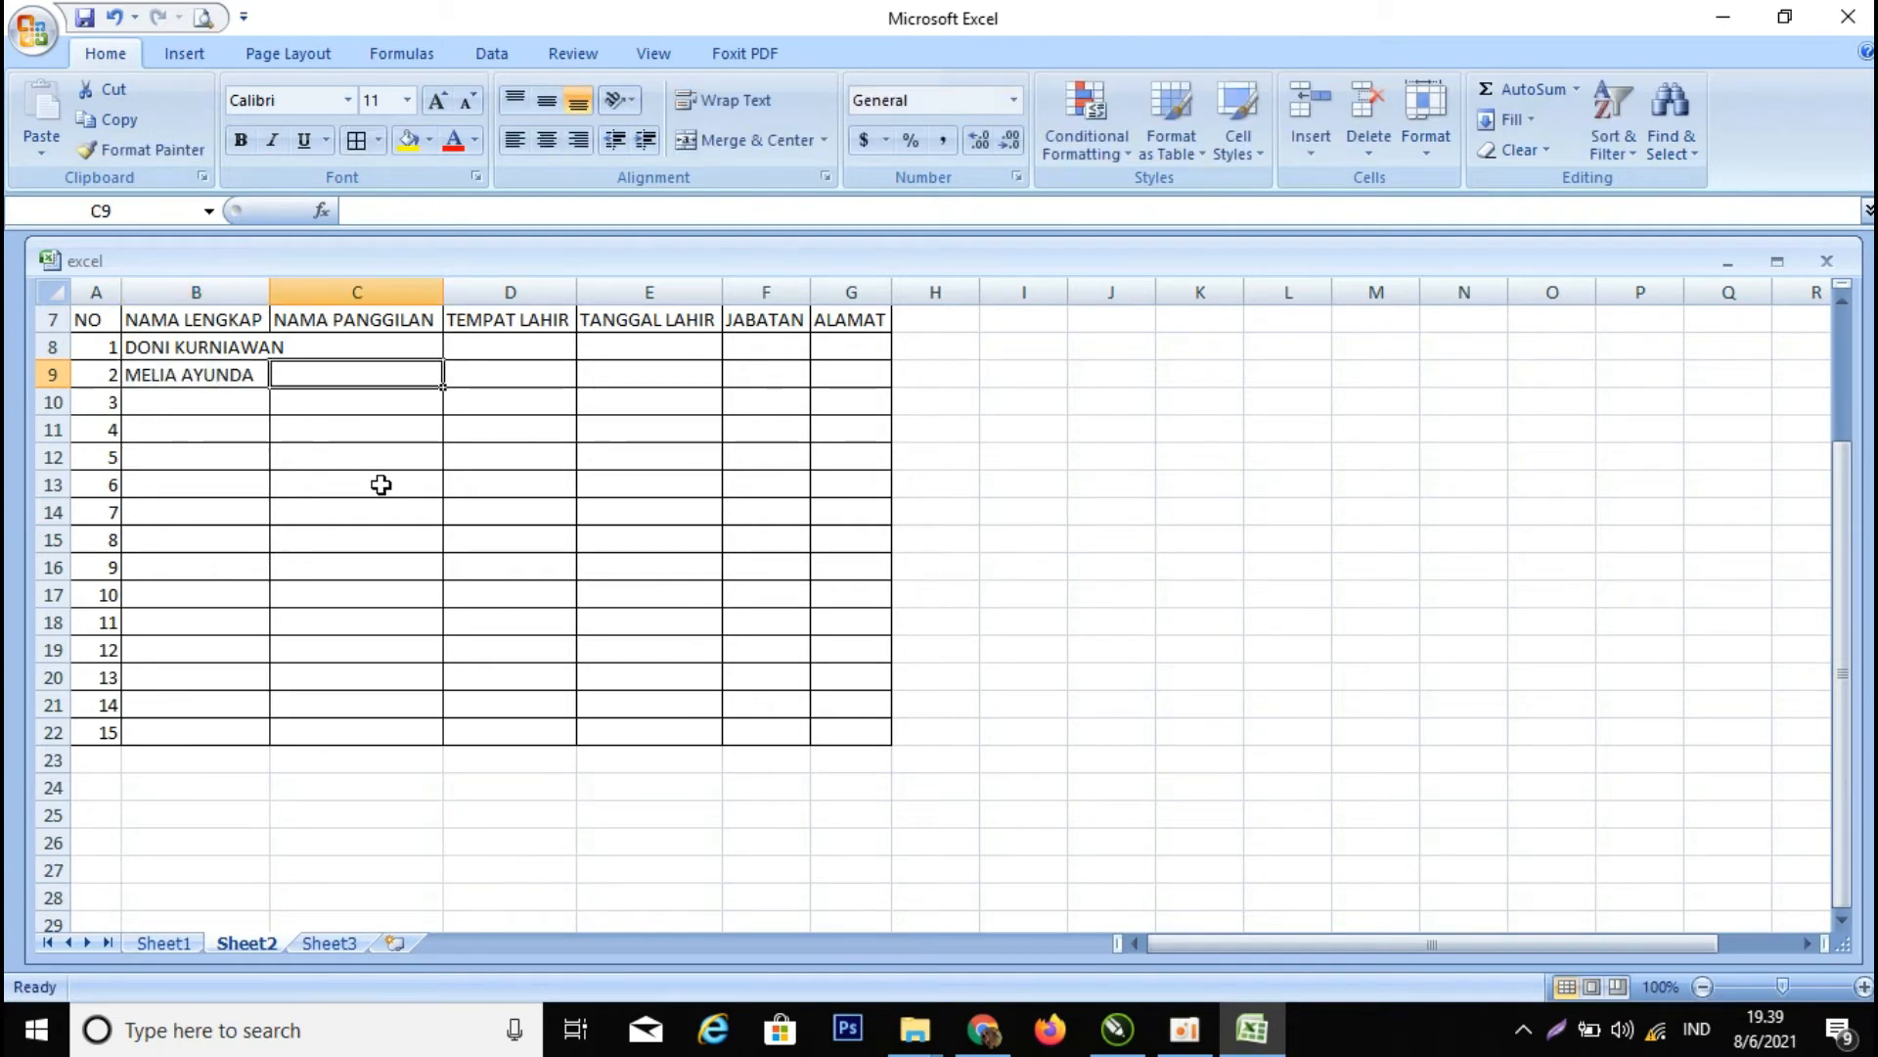
double_click(269, 298)
- Enter =LEFT(B8,5) in C8 under NAMA PANGGILAN and fill the formula down to C9
click(405, 350)
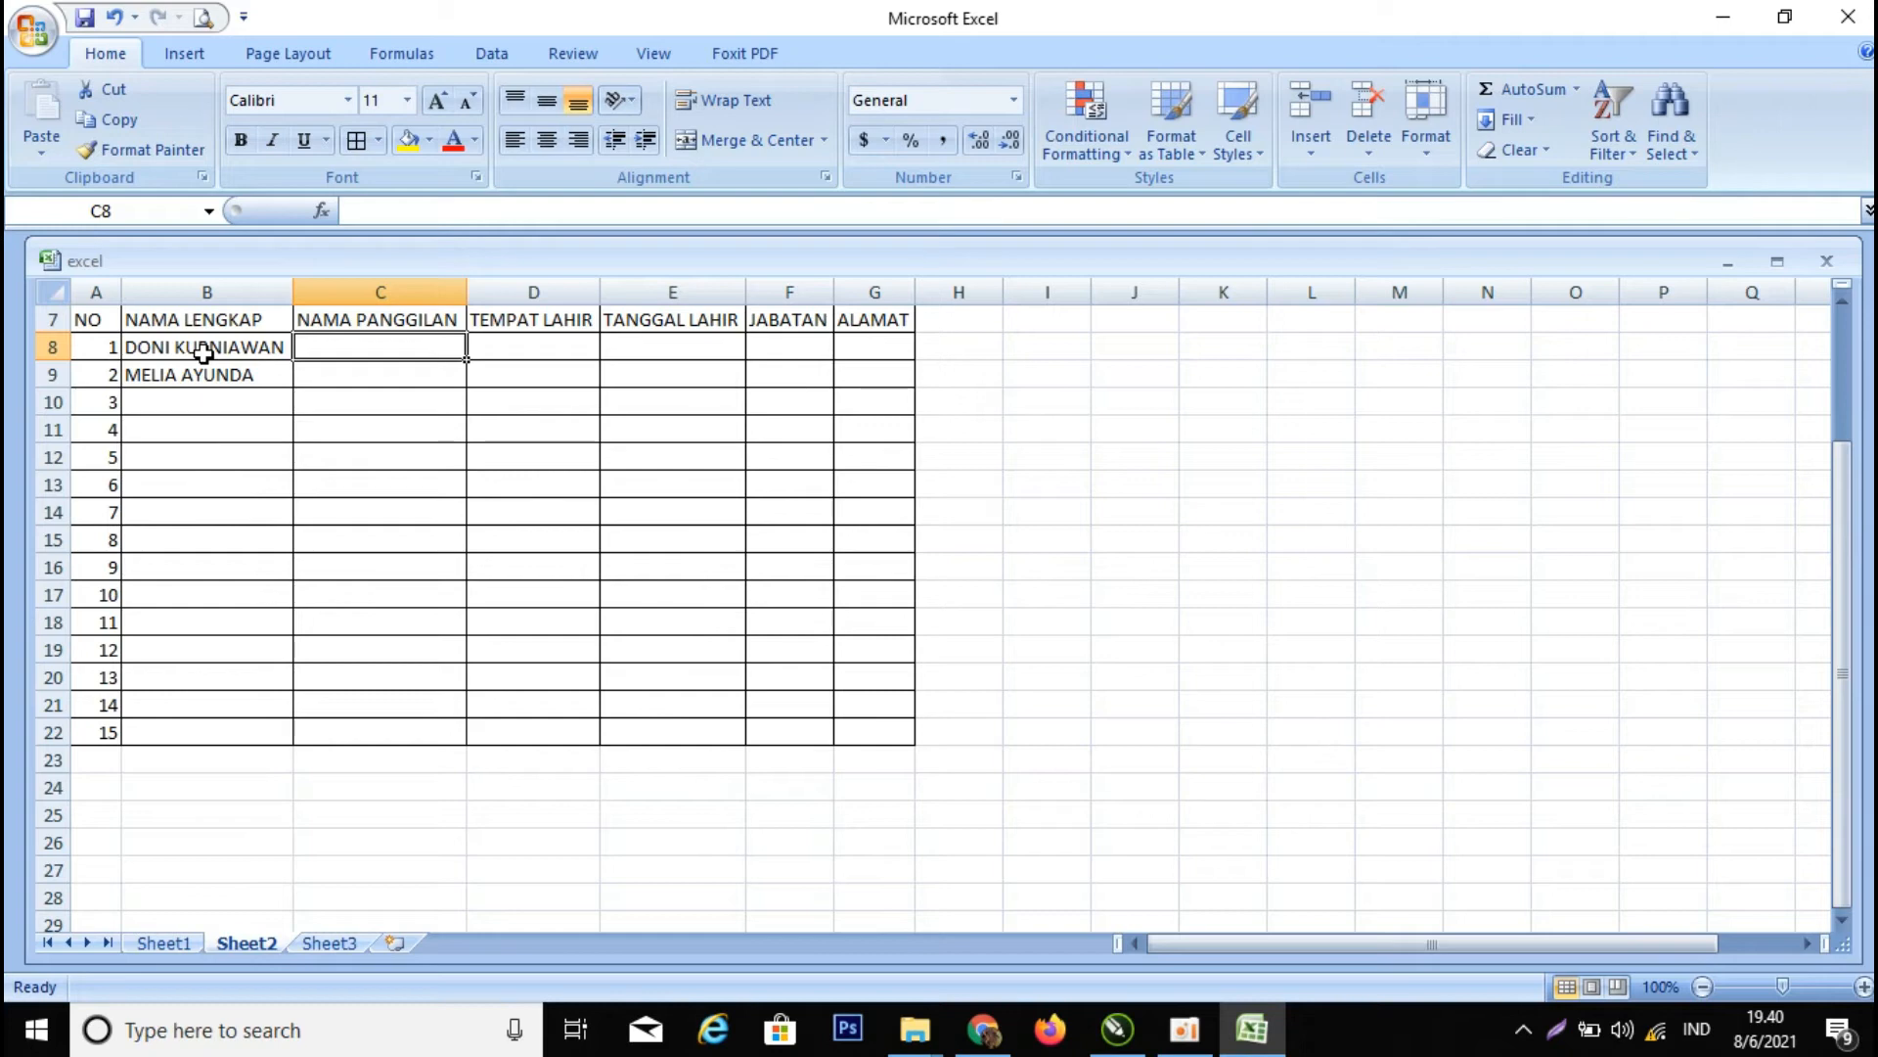
drag(396, 347, 397, 366)
click(397, 344)
text(=)
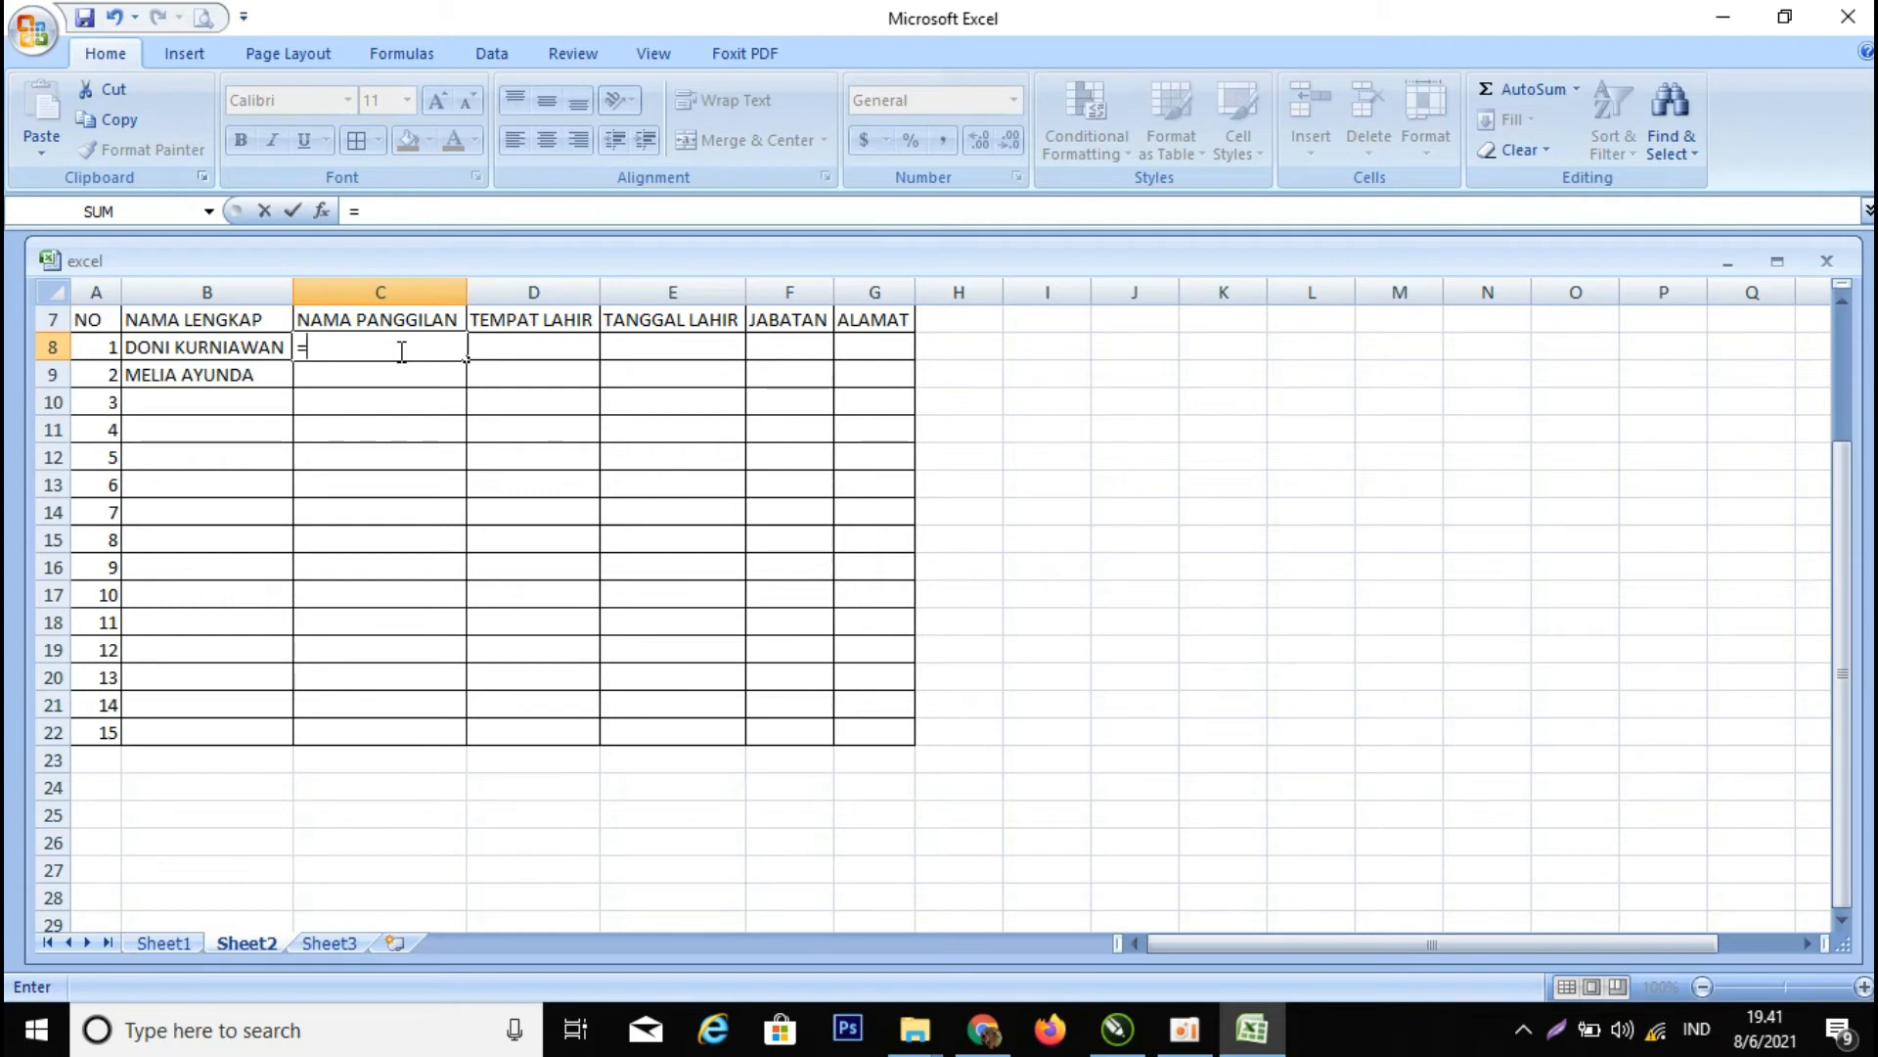
text(LEFT)
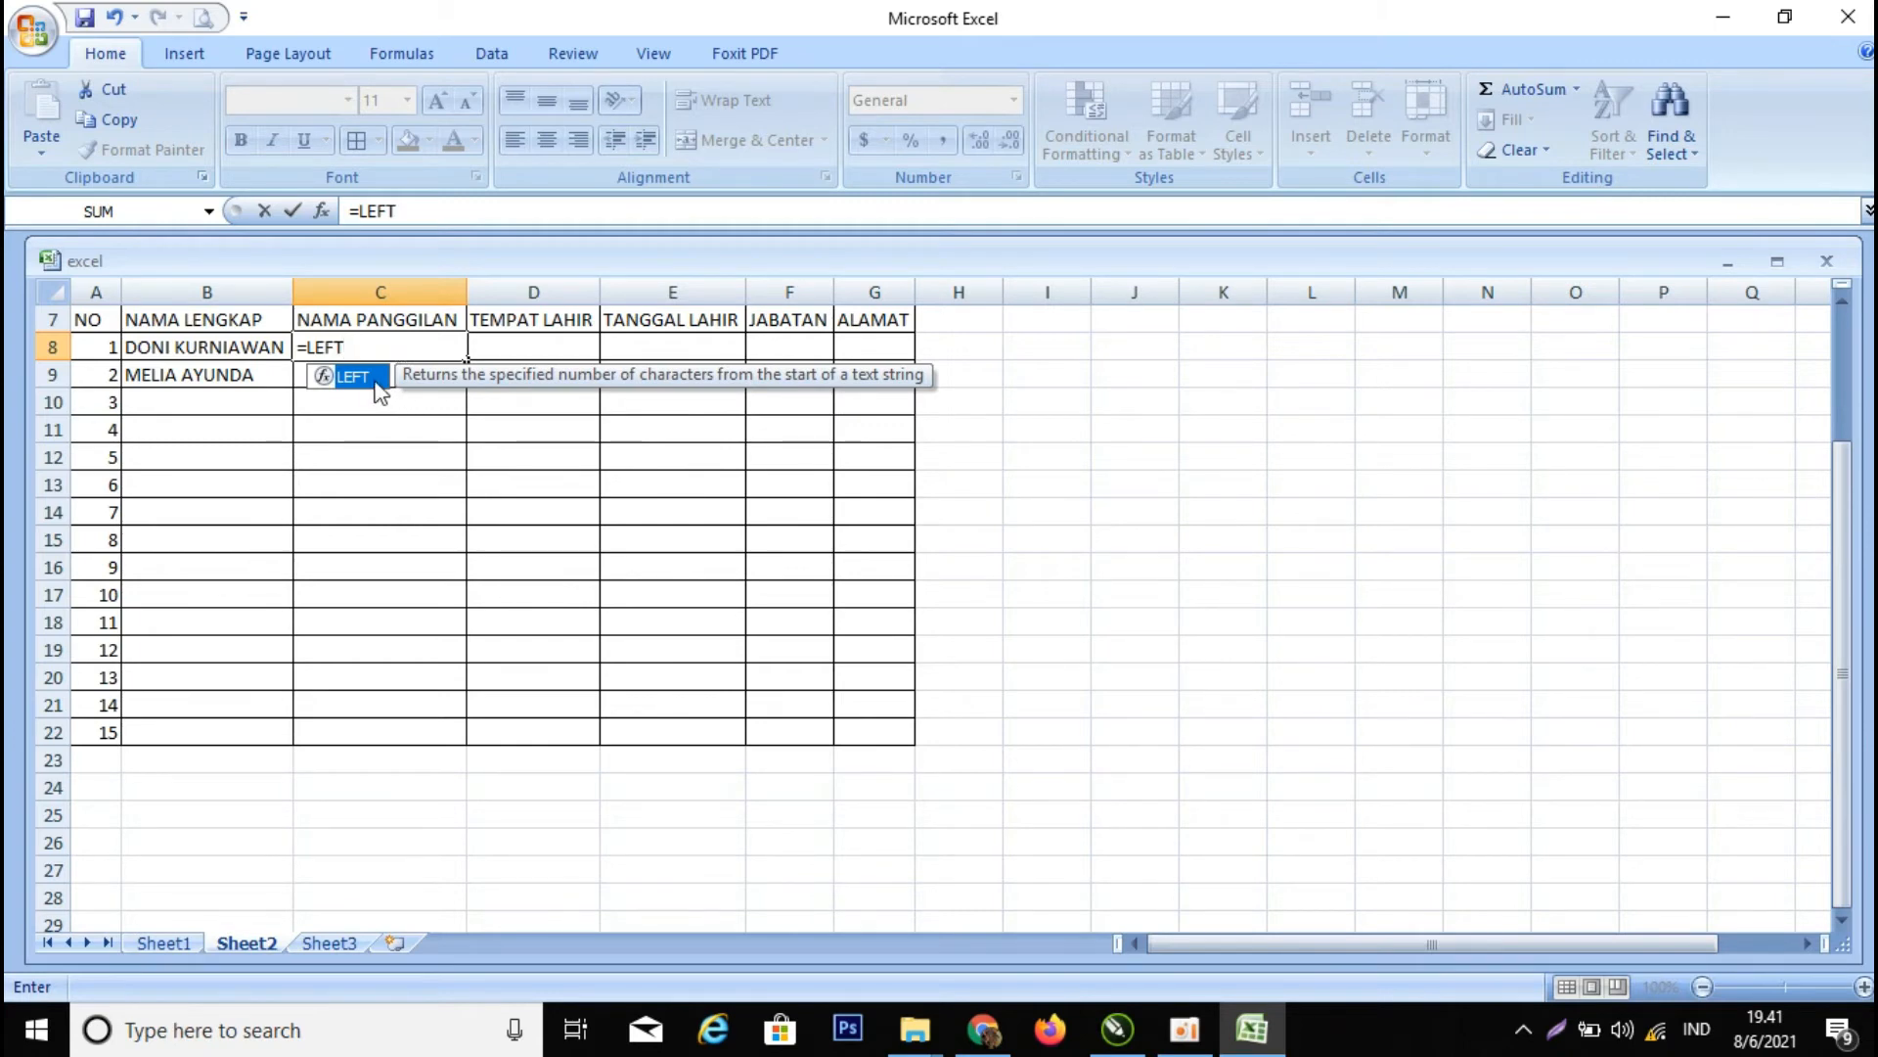
double_click(372, 381)
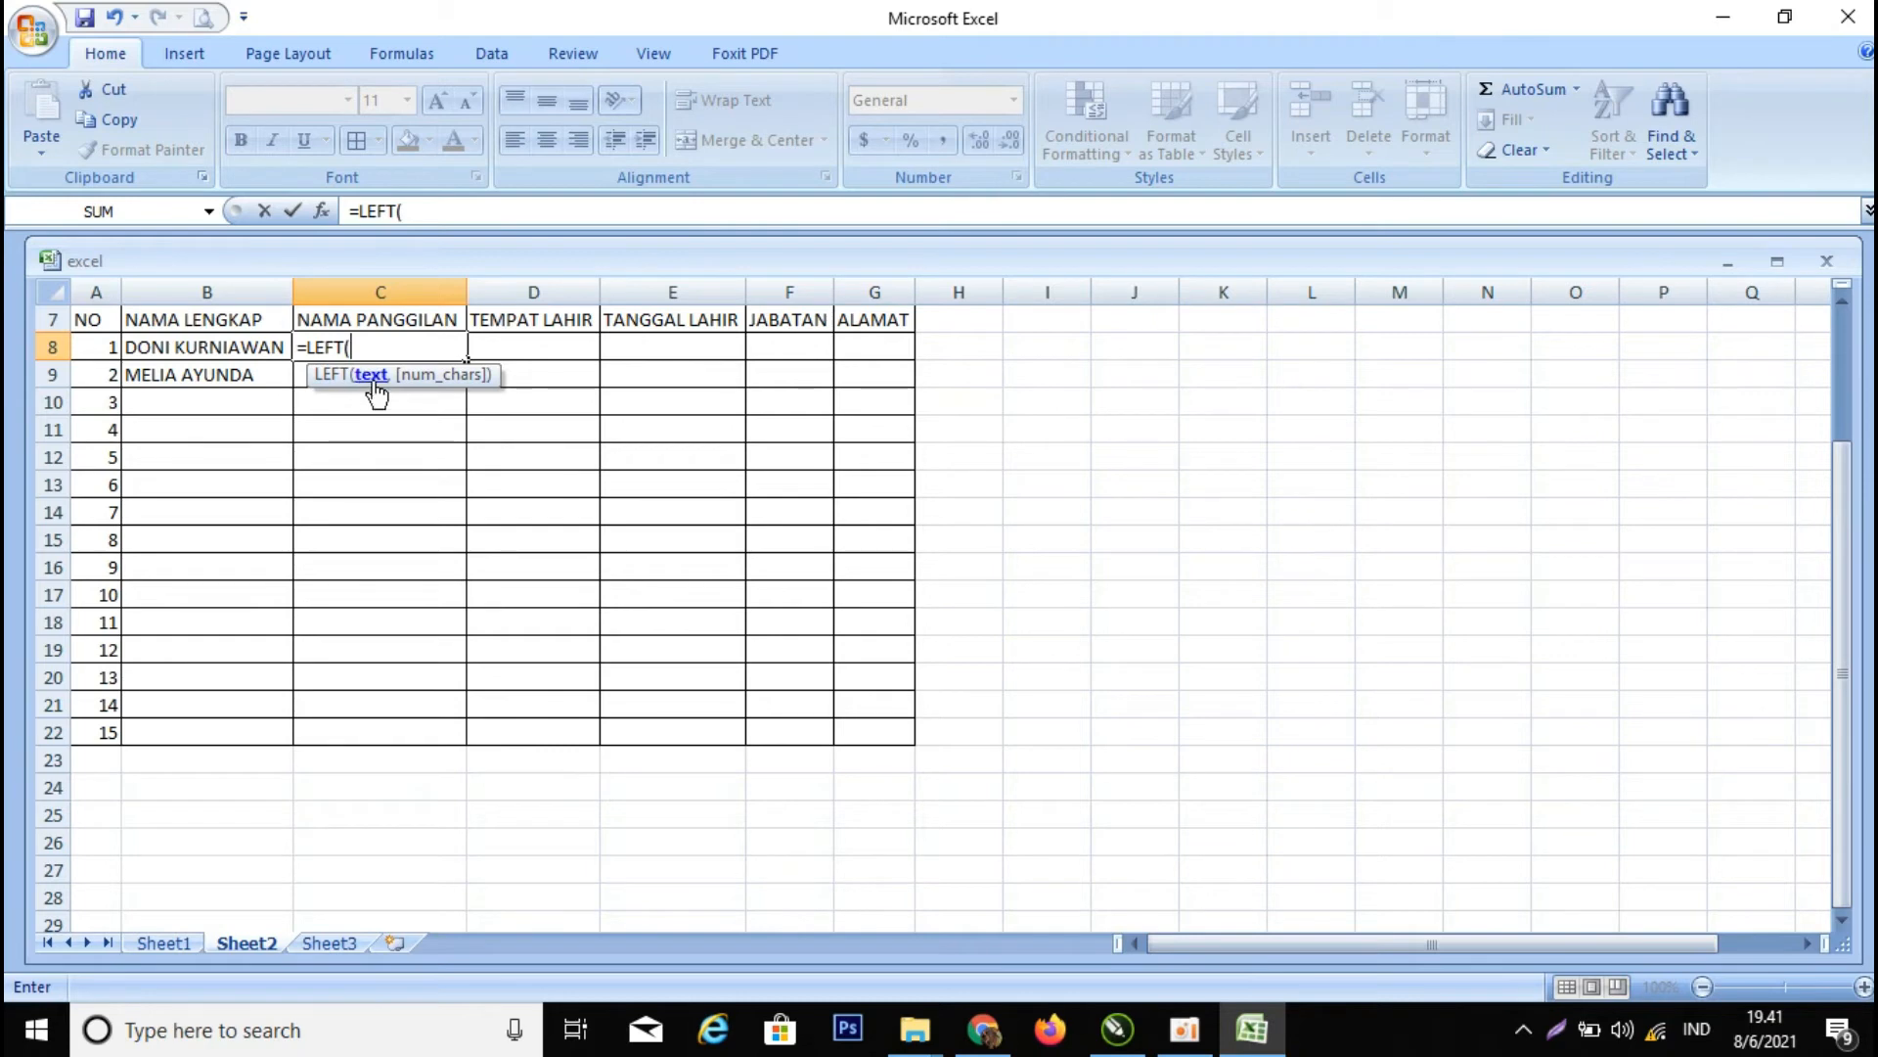
click(218, 345)
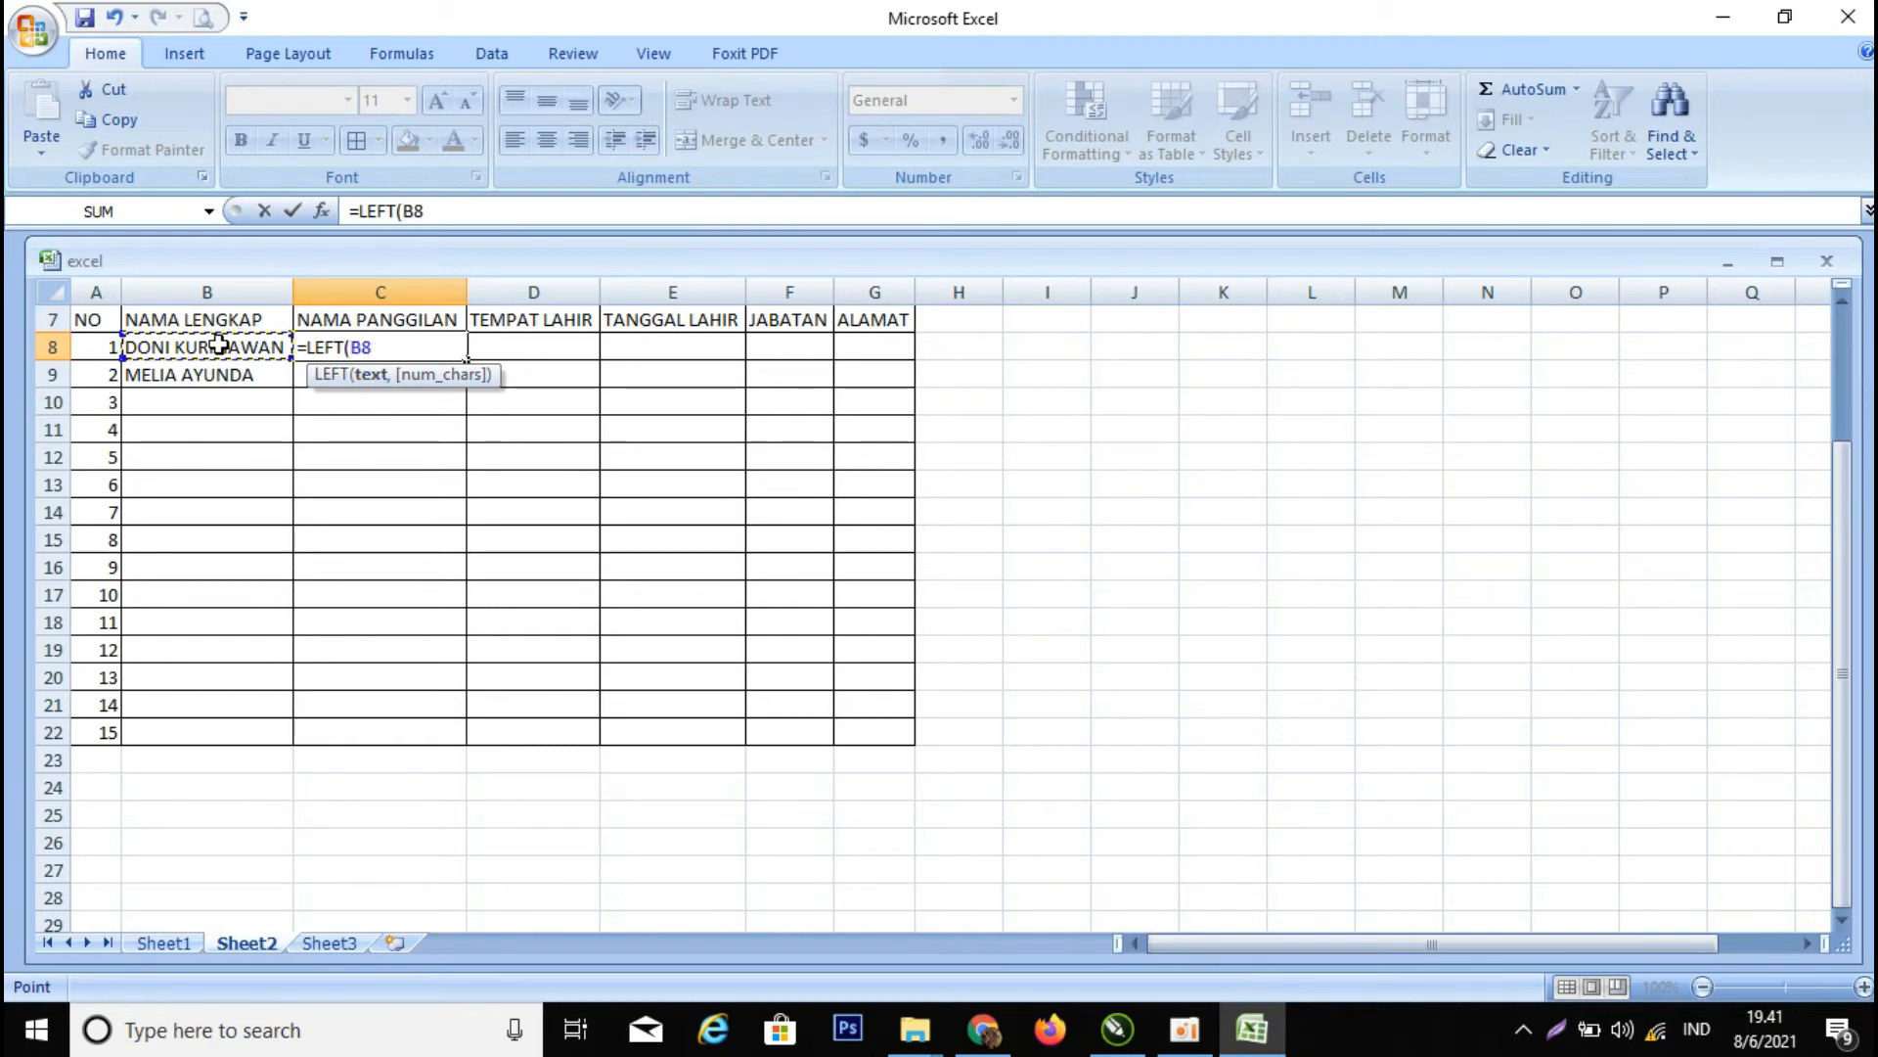
text(,)
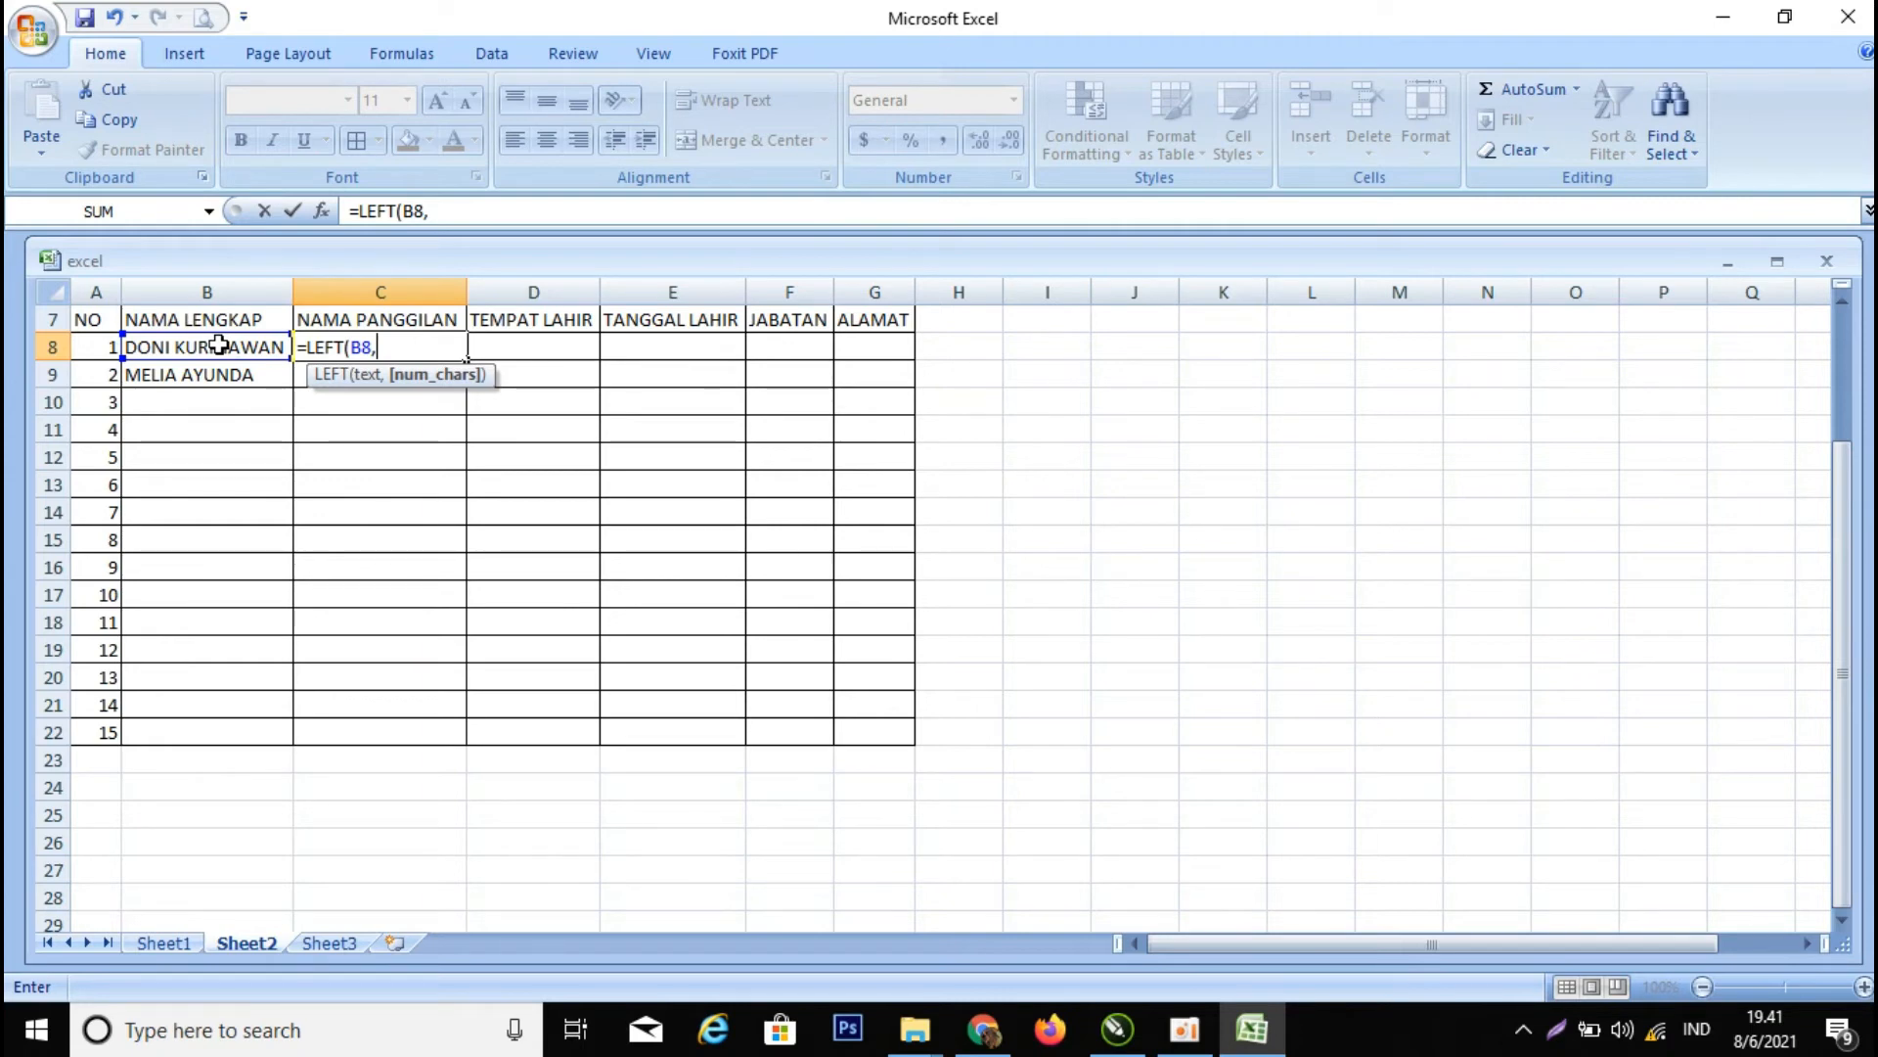
text(5))
key(Return)
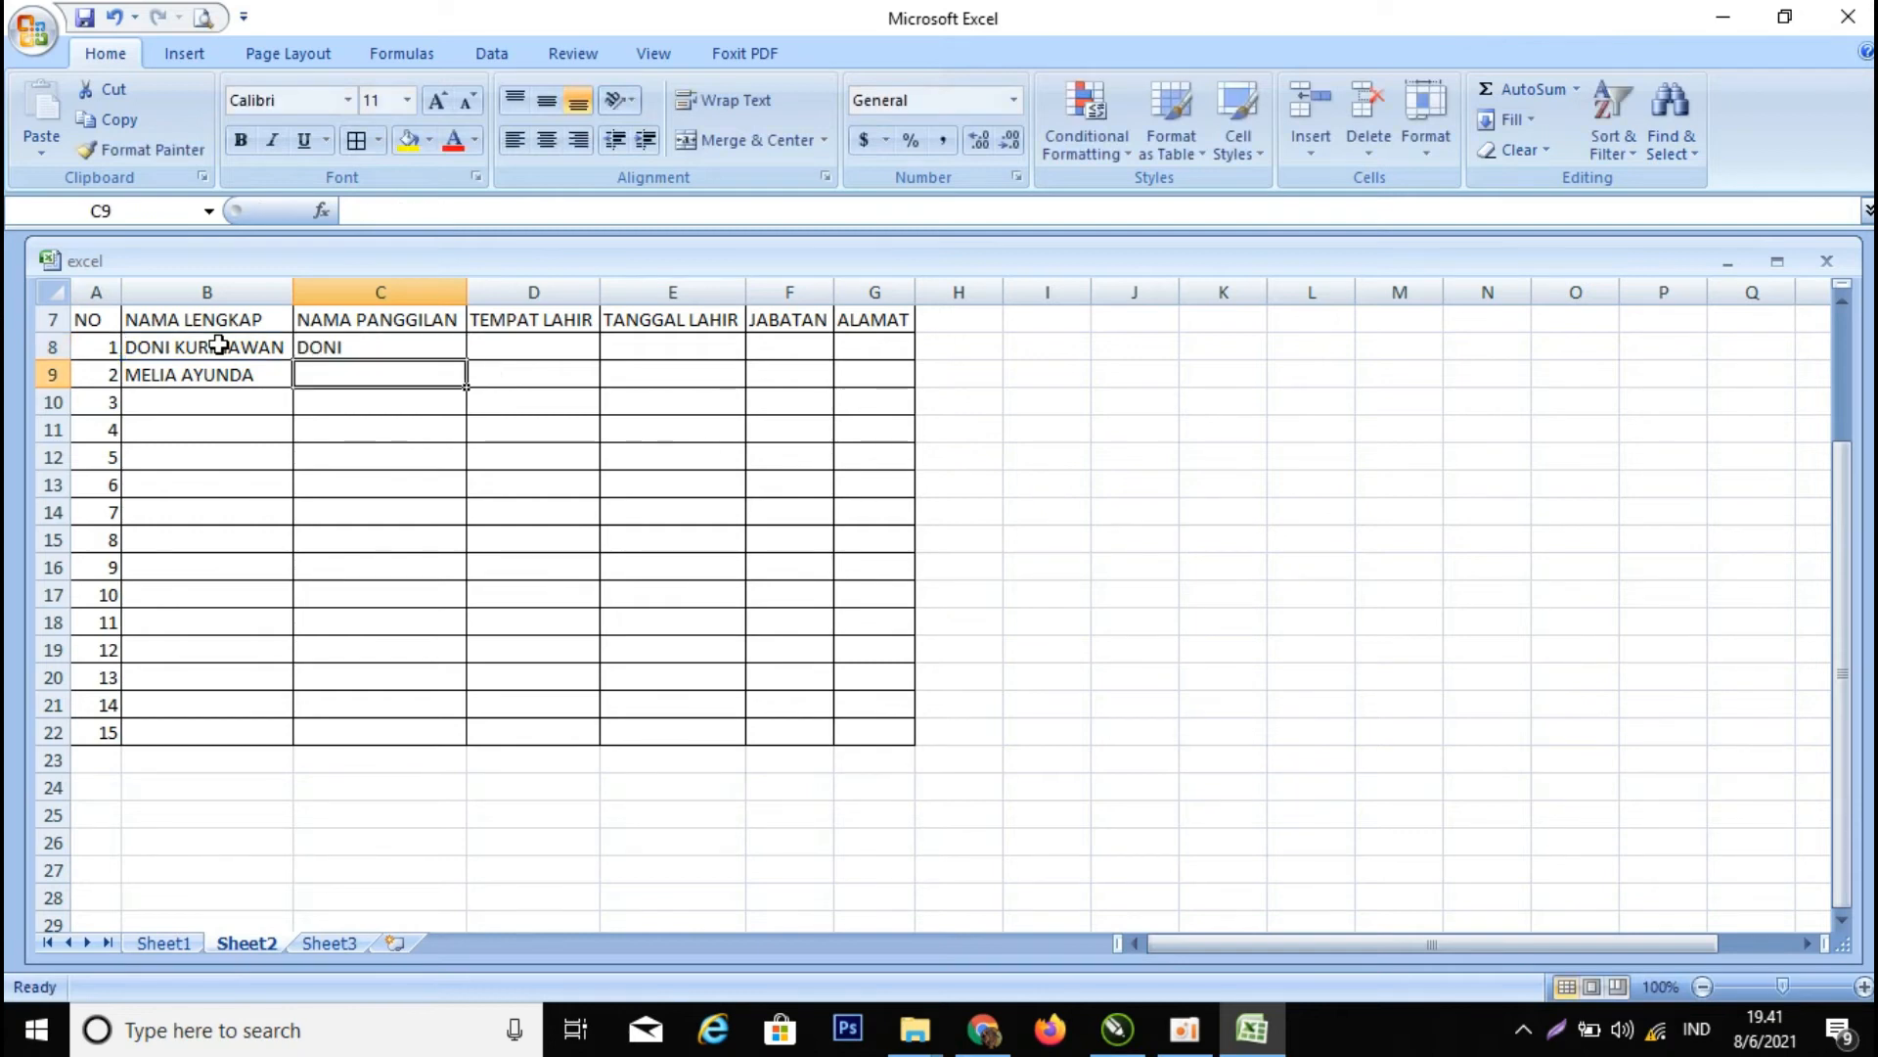
click(378, 351)
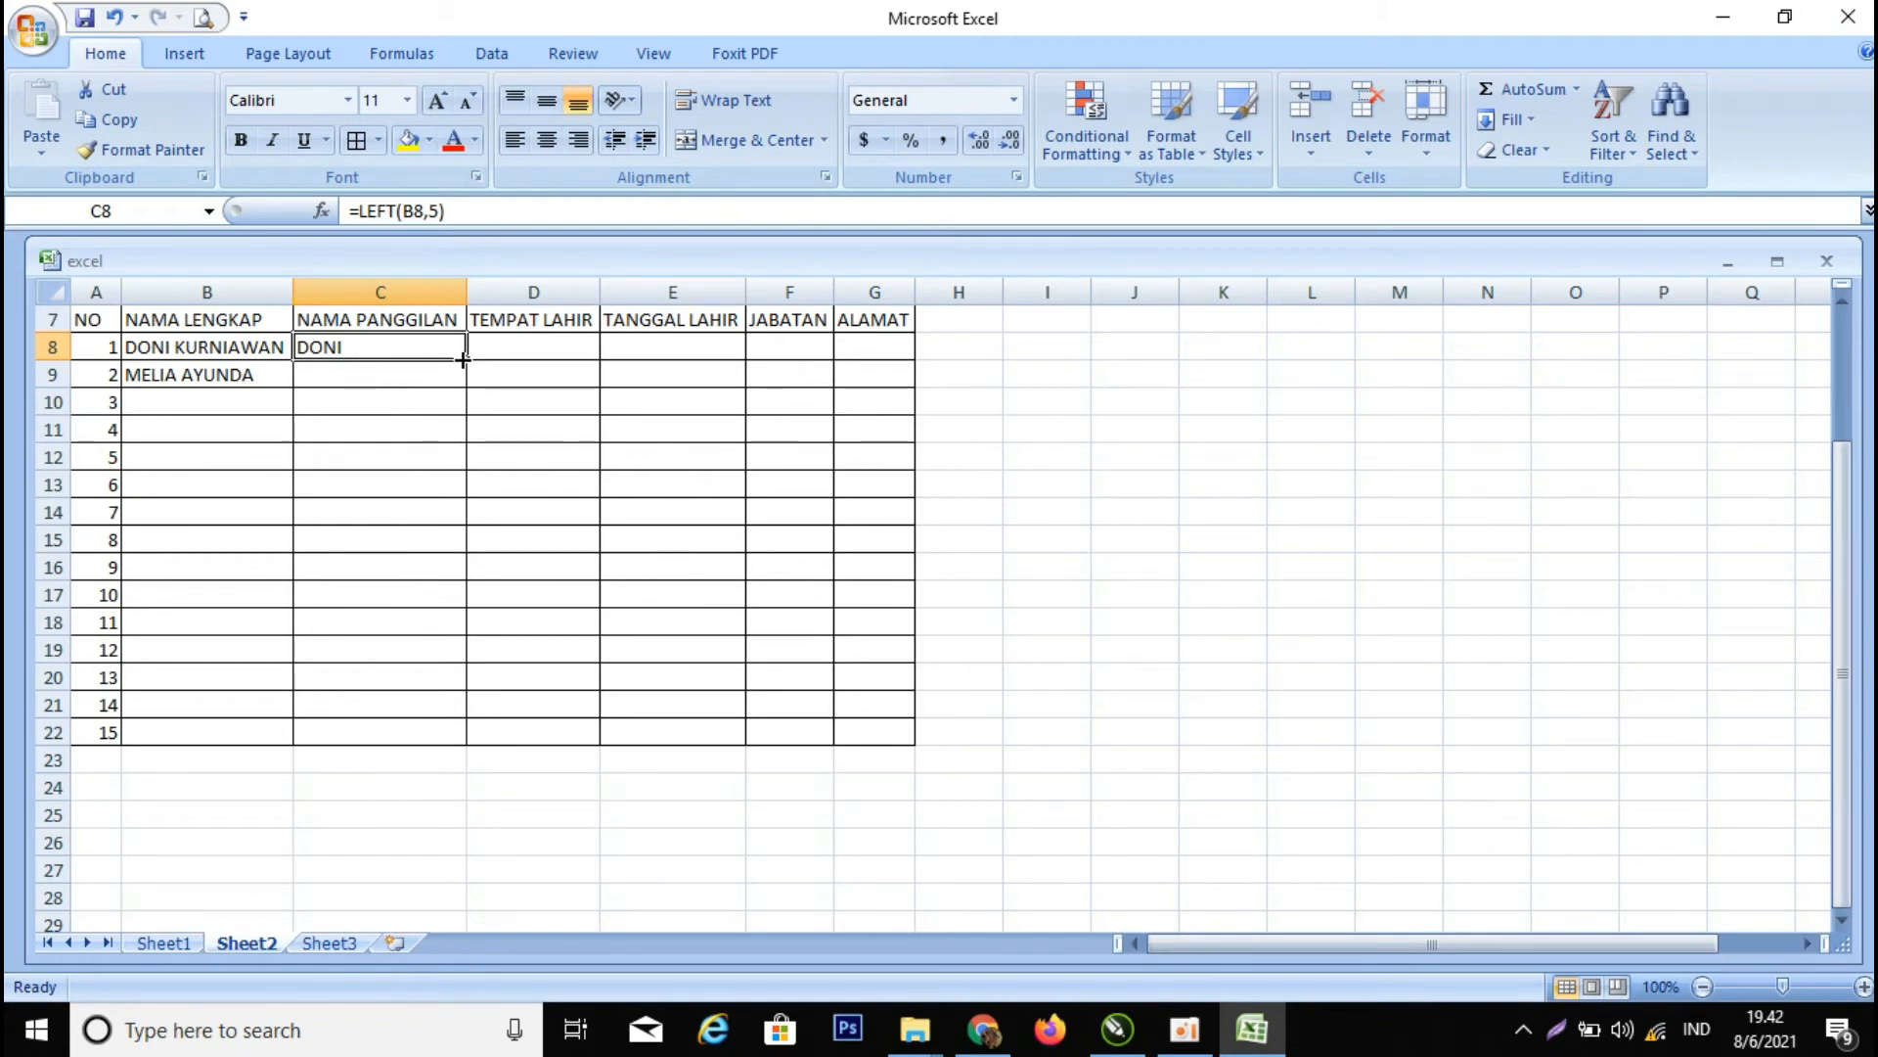
drag(463, 359, 462, 388)
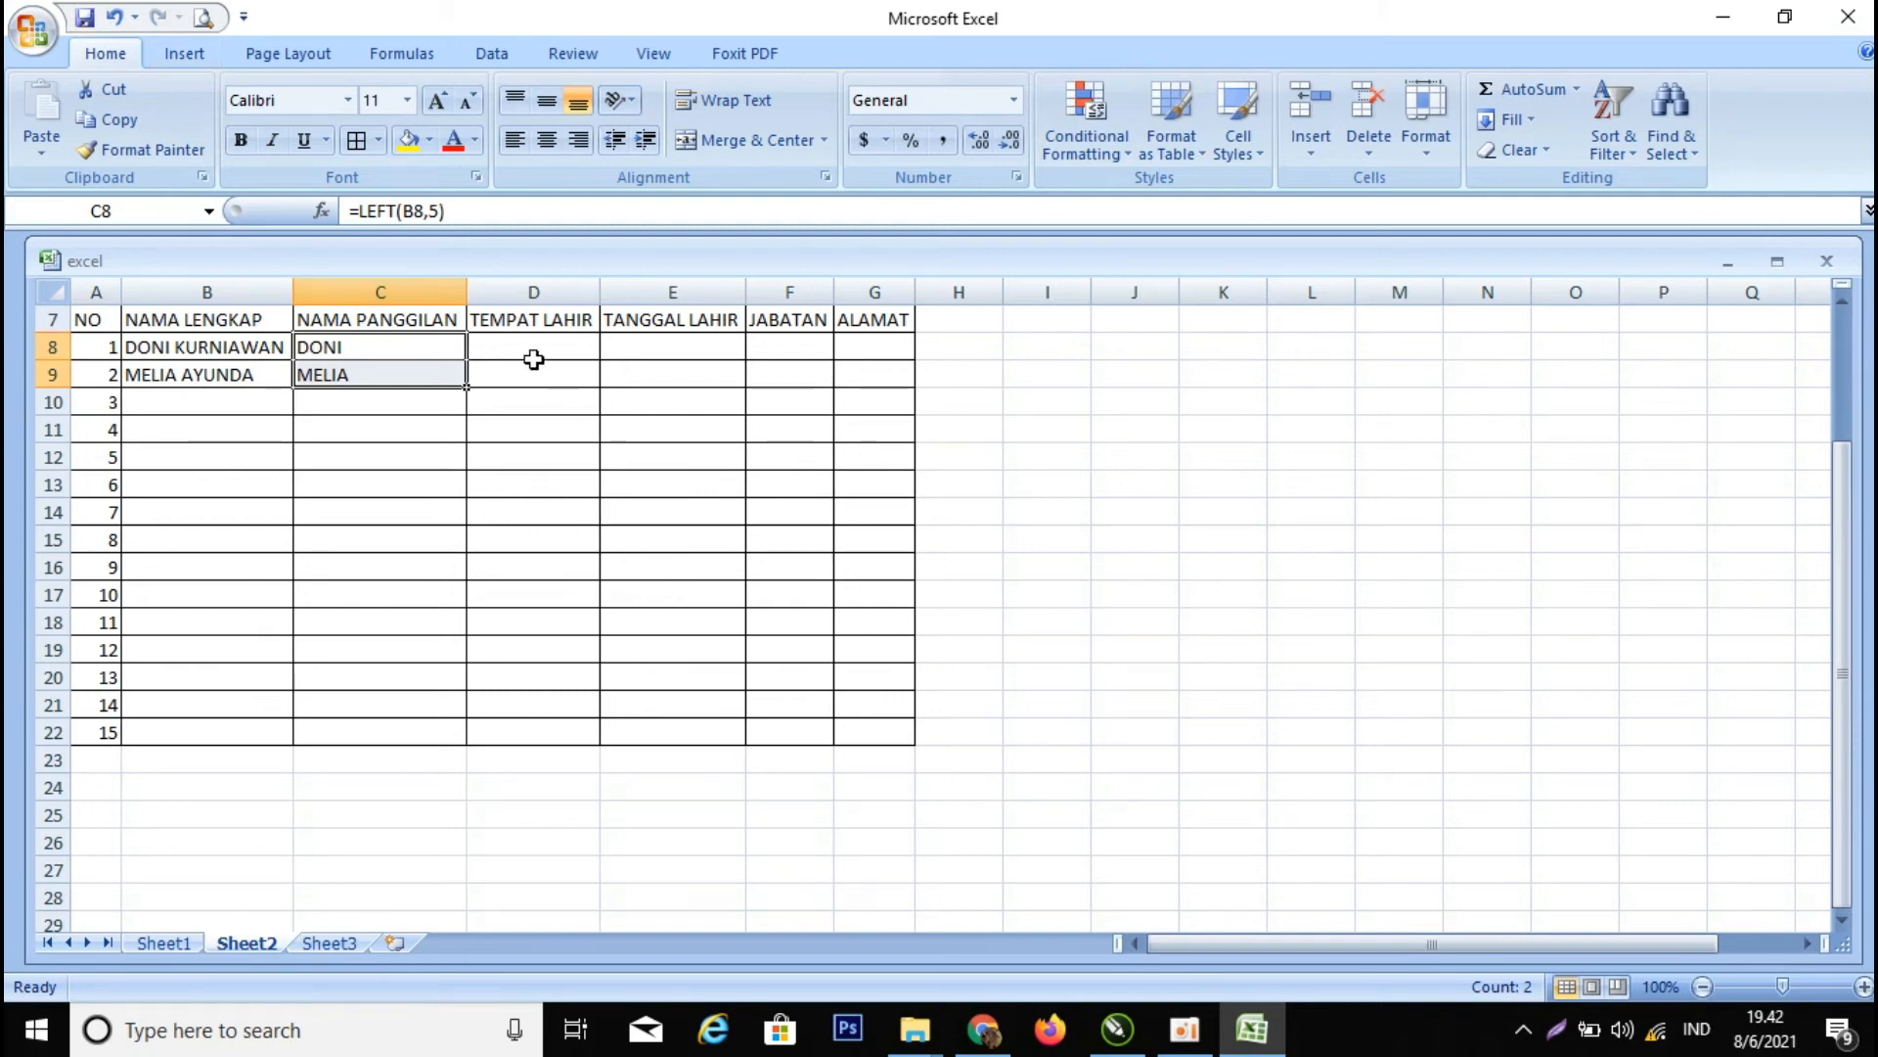
- Enter a sample date as eight unseparated digits, day-month-year, in H9 beside the table
click(991, 370)
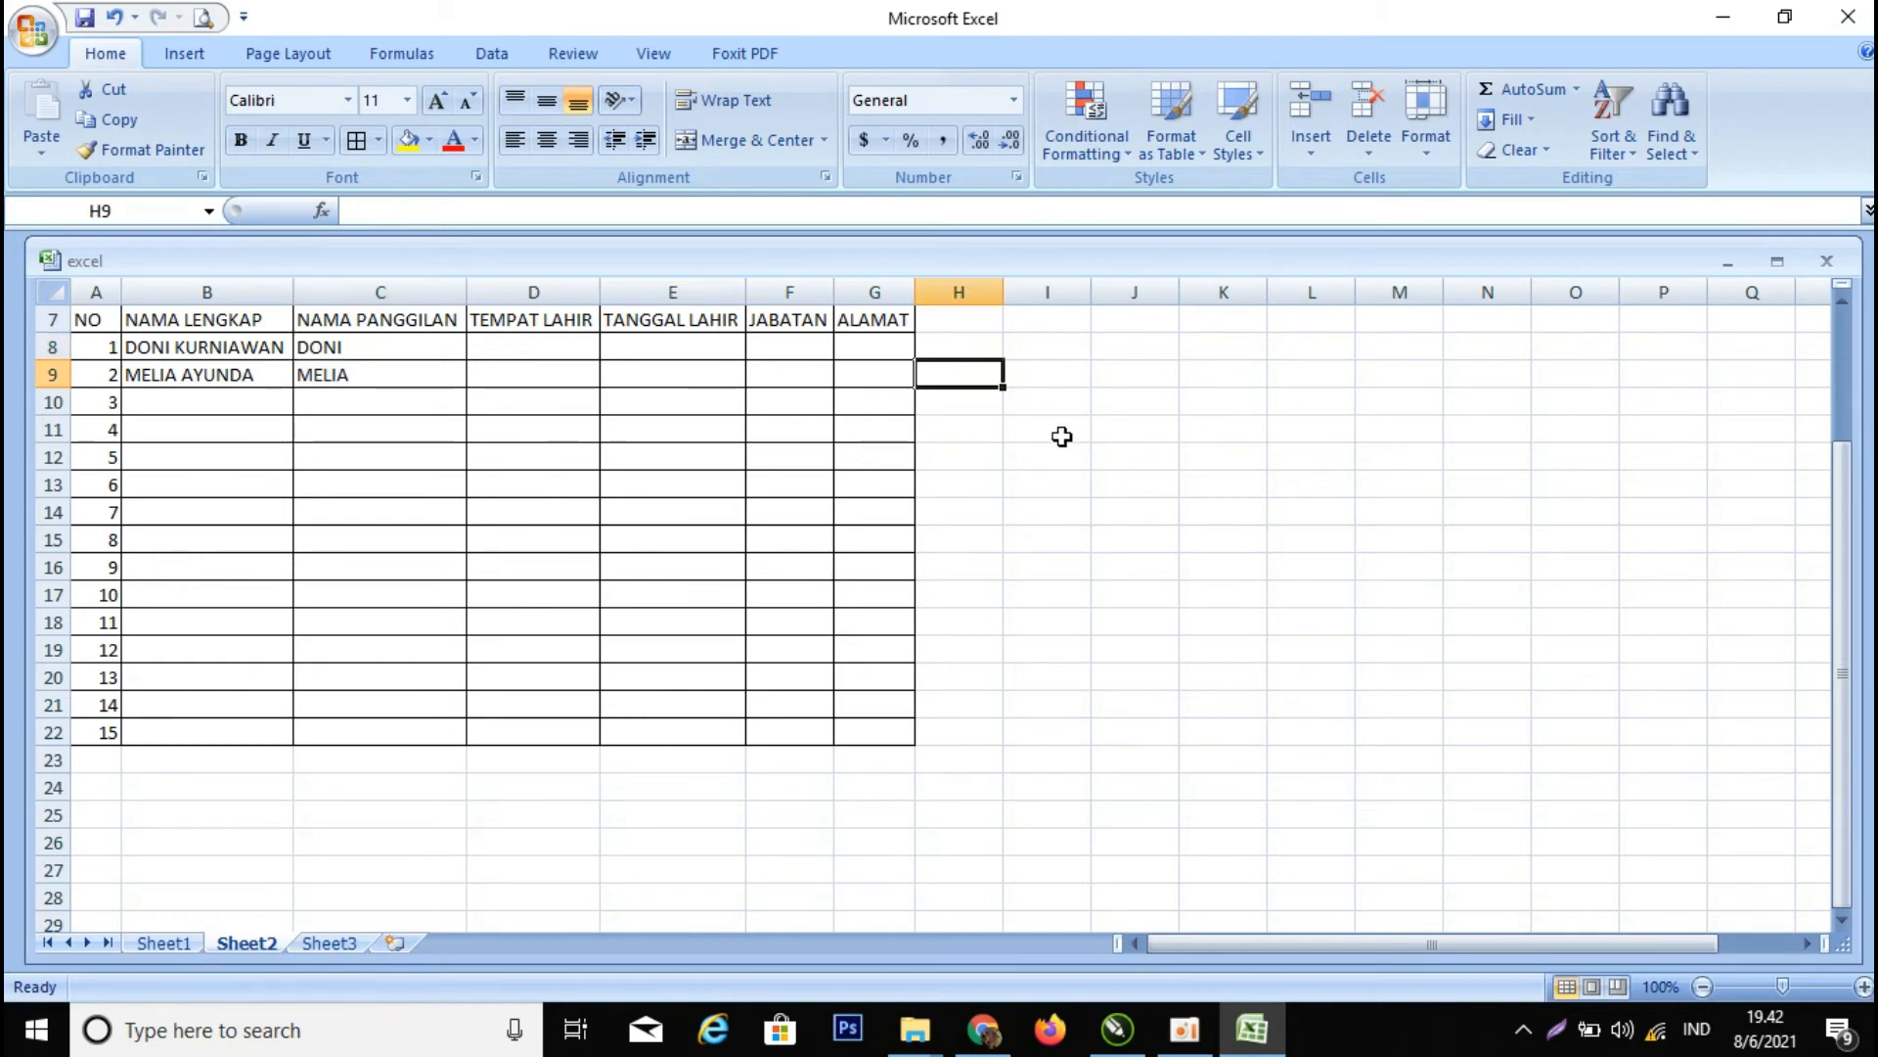
text(2008)
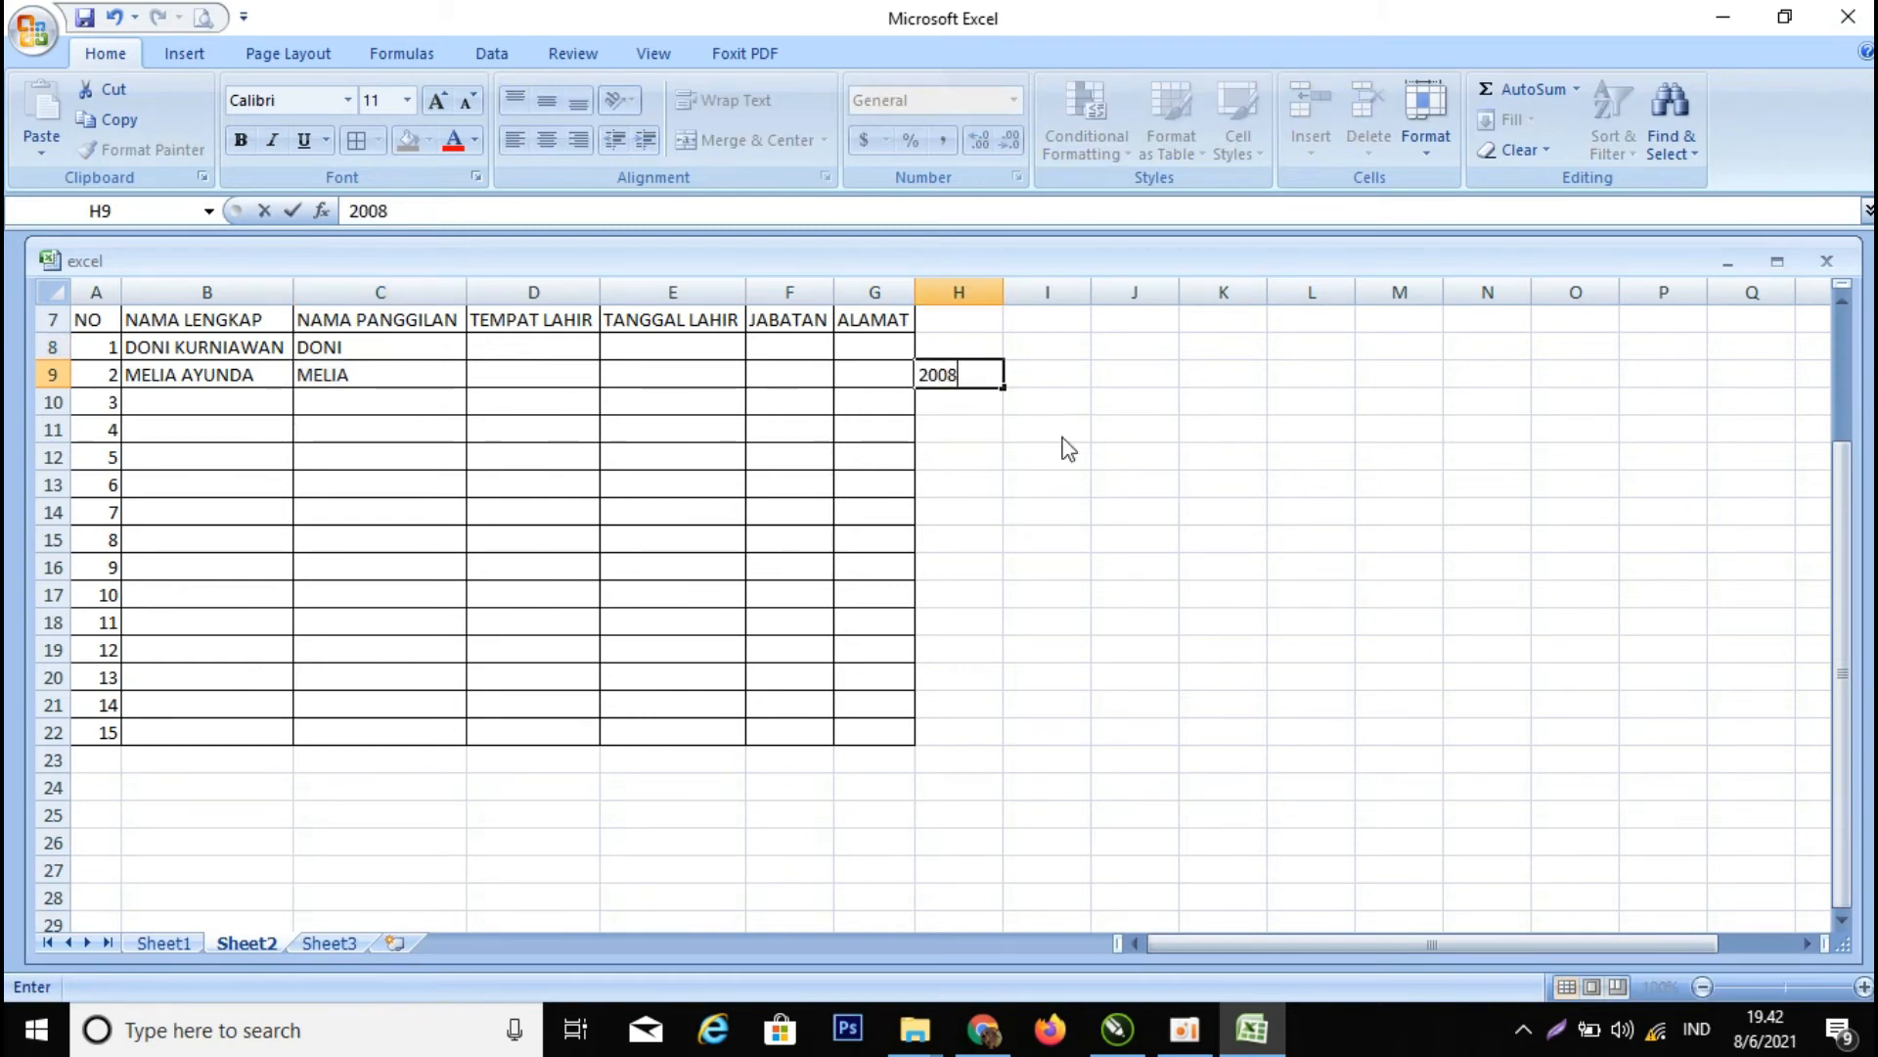
text(1987)
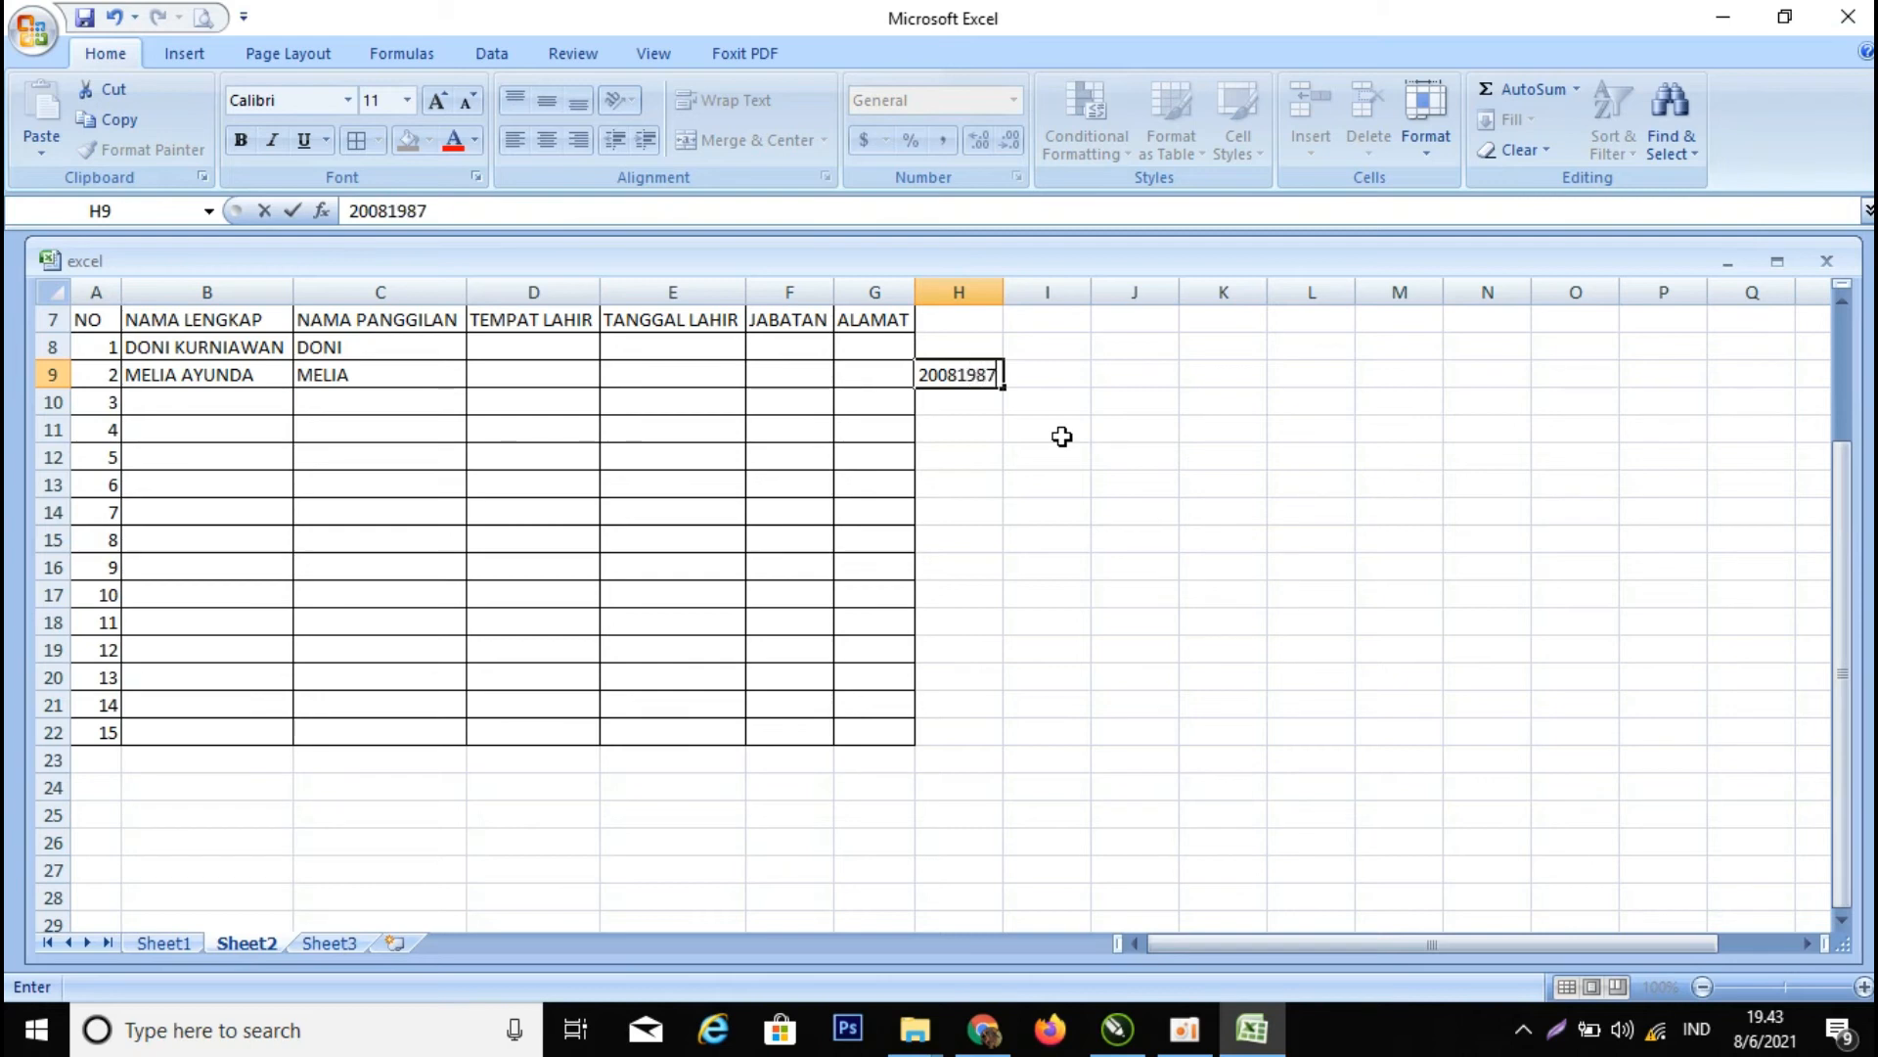
key(Return)
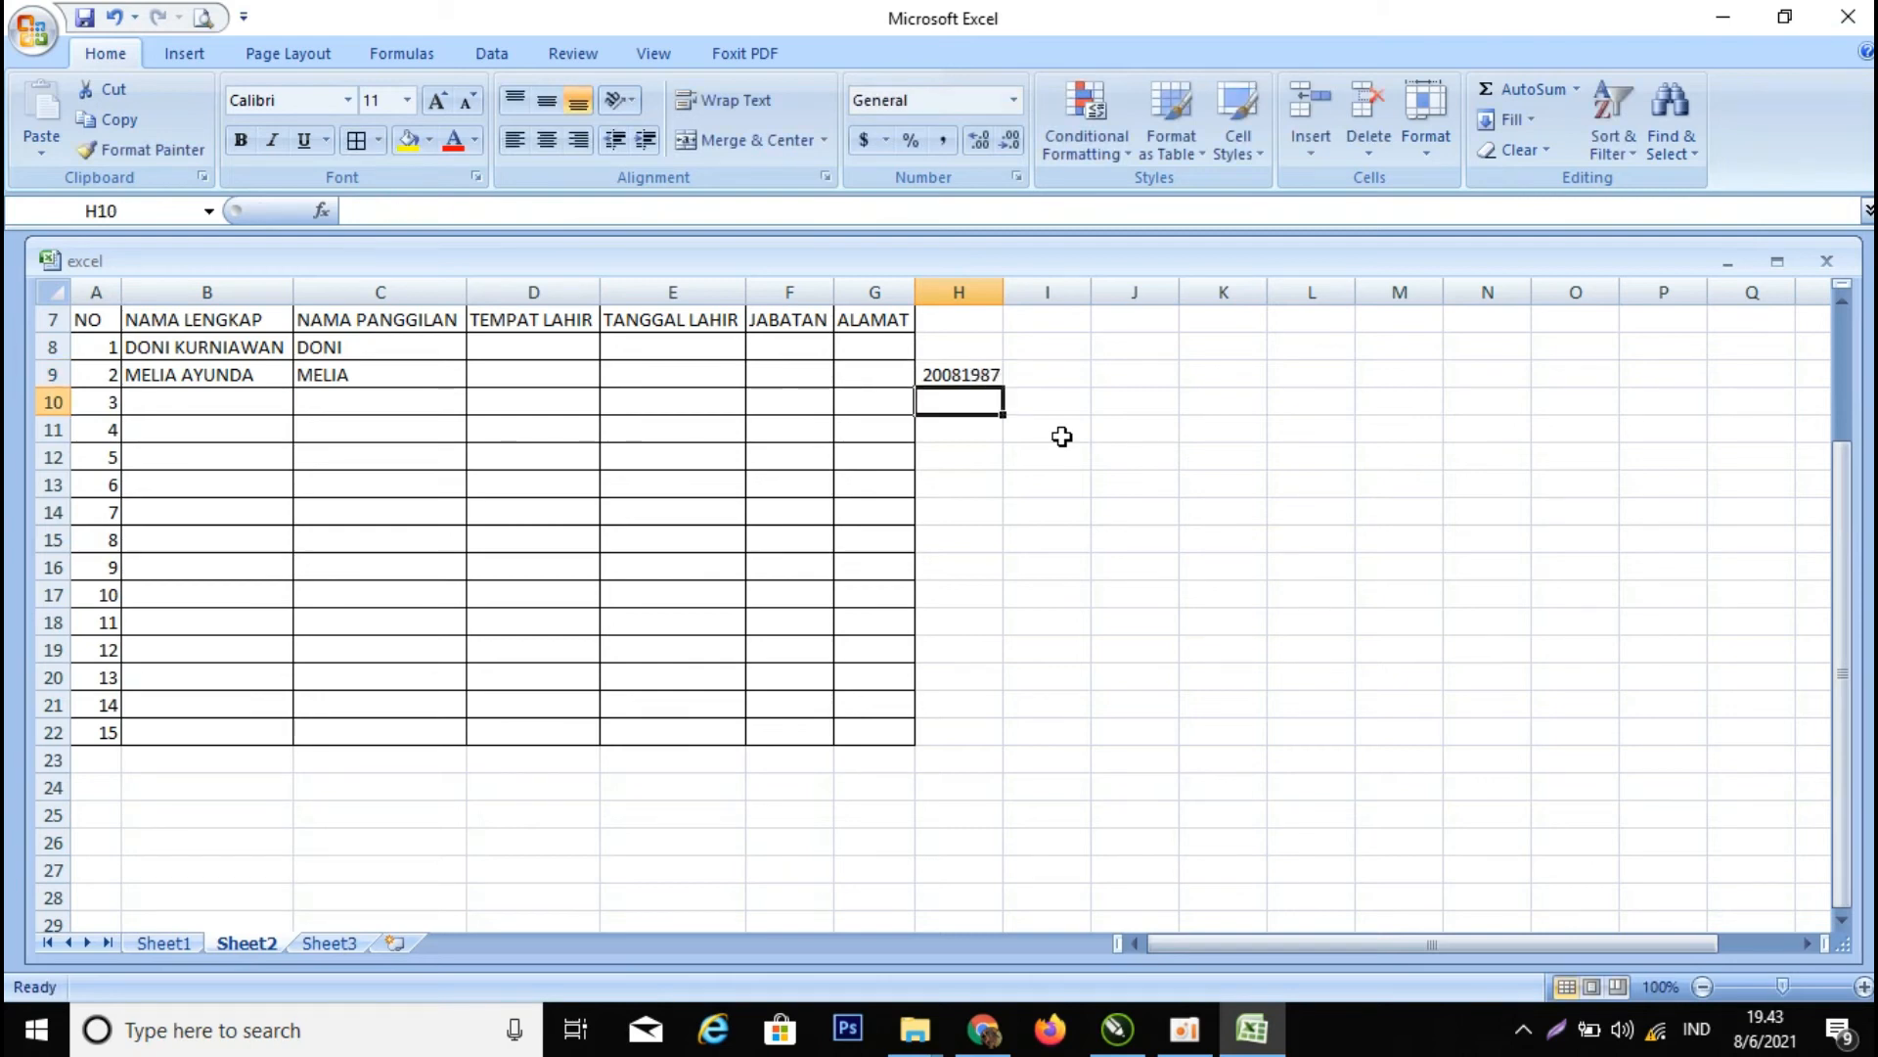
click(927, 380)
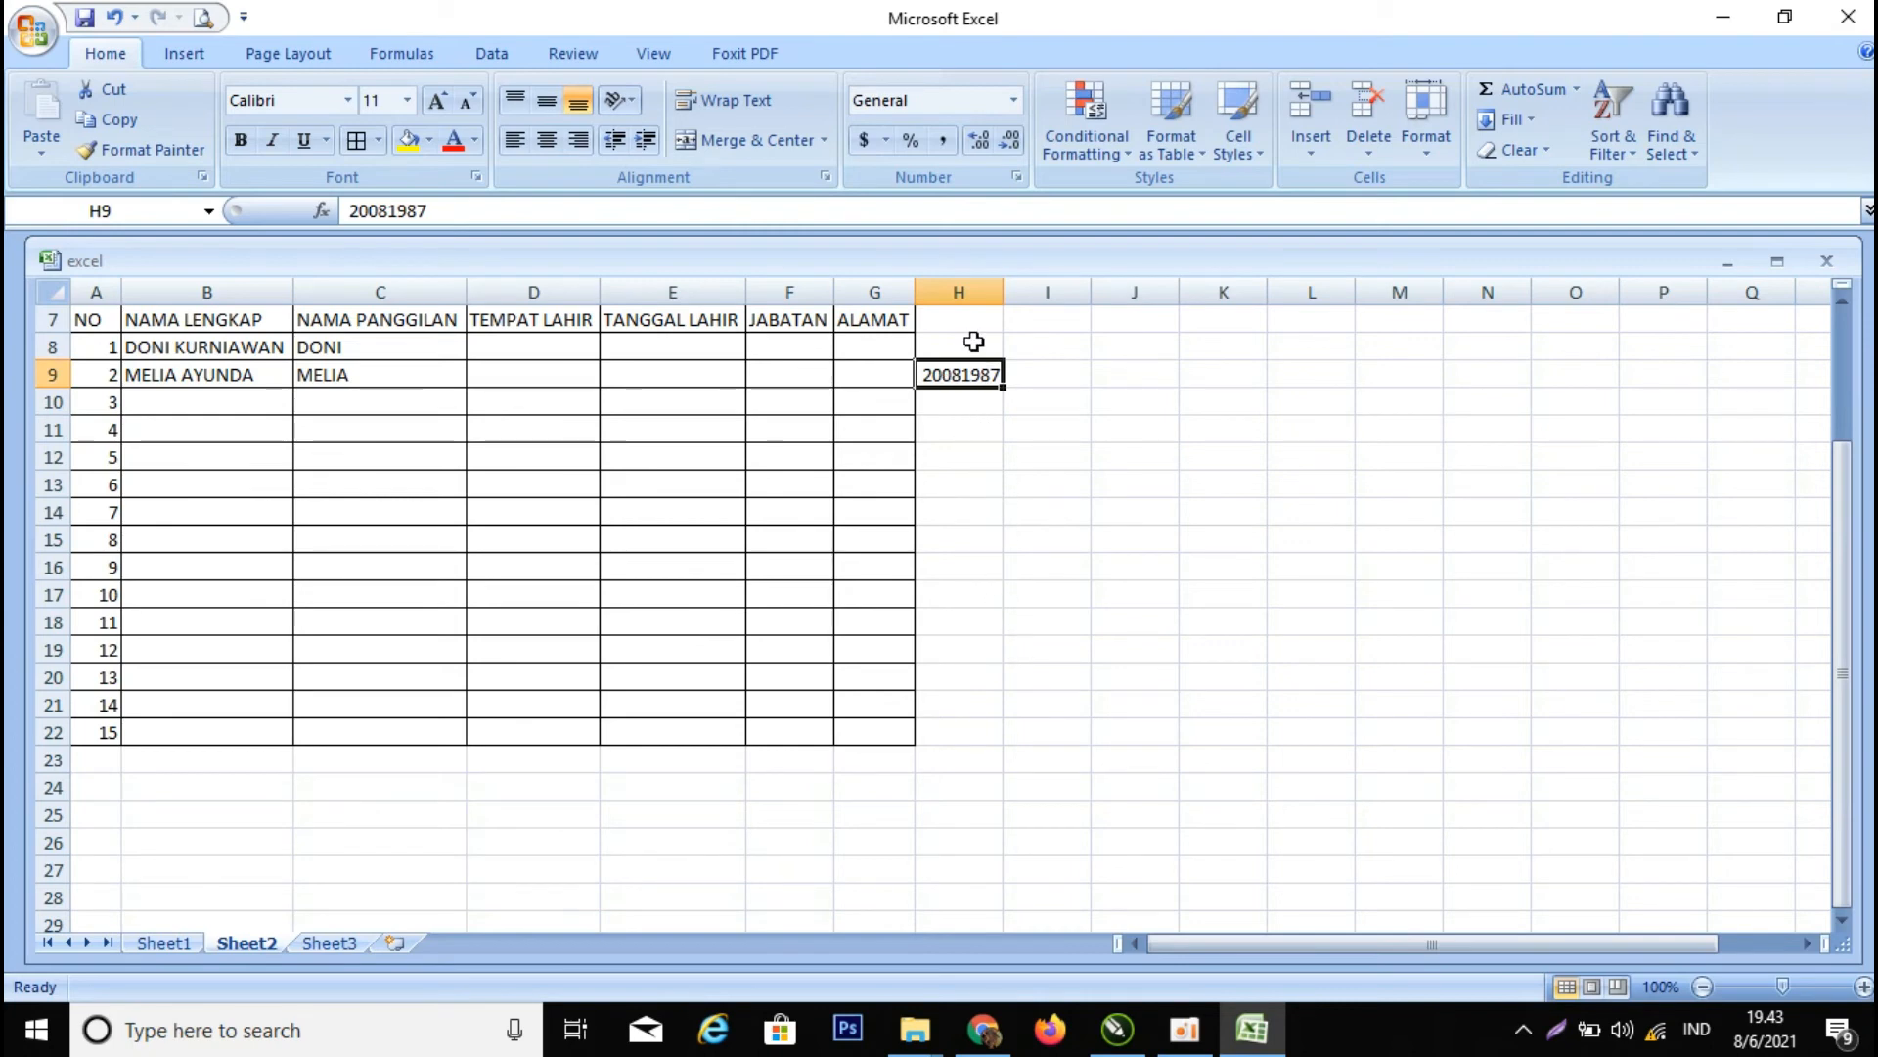
- Extract the last four digits of H9 into I9 with =RIGHT(H9,4)
click(1050, 371)
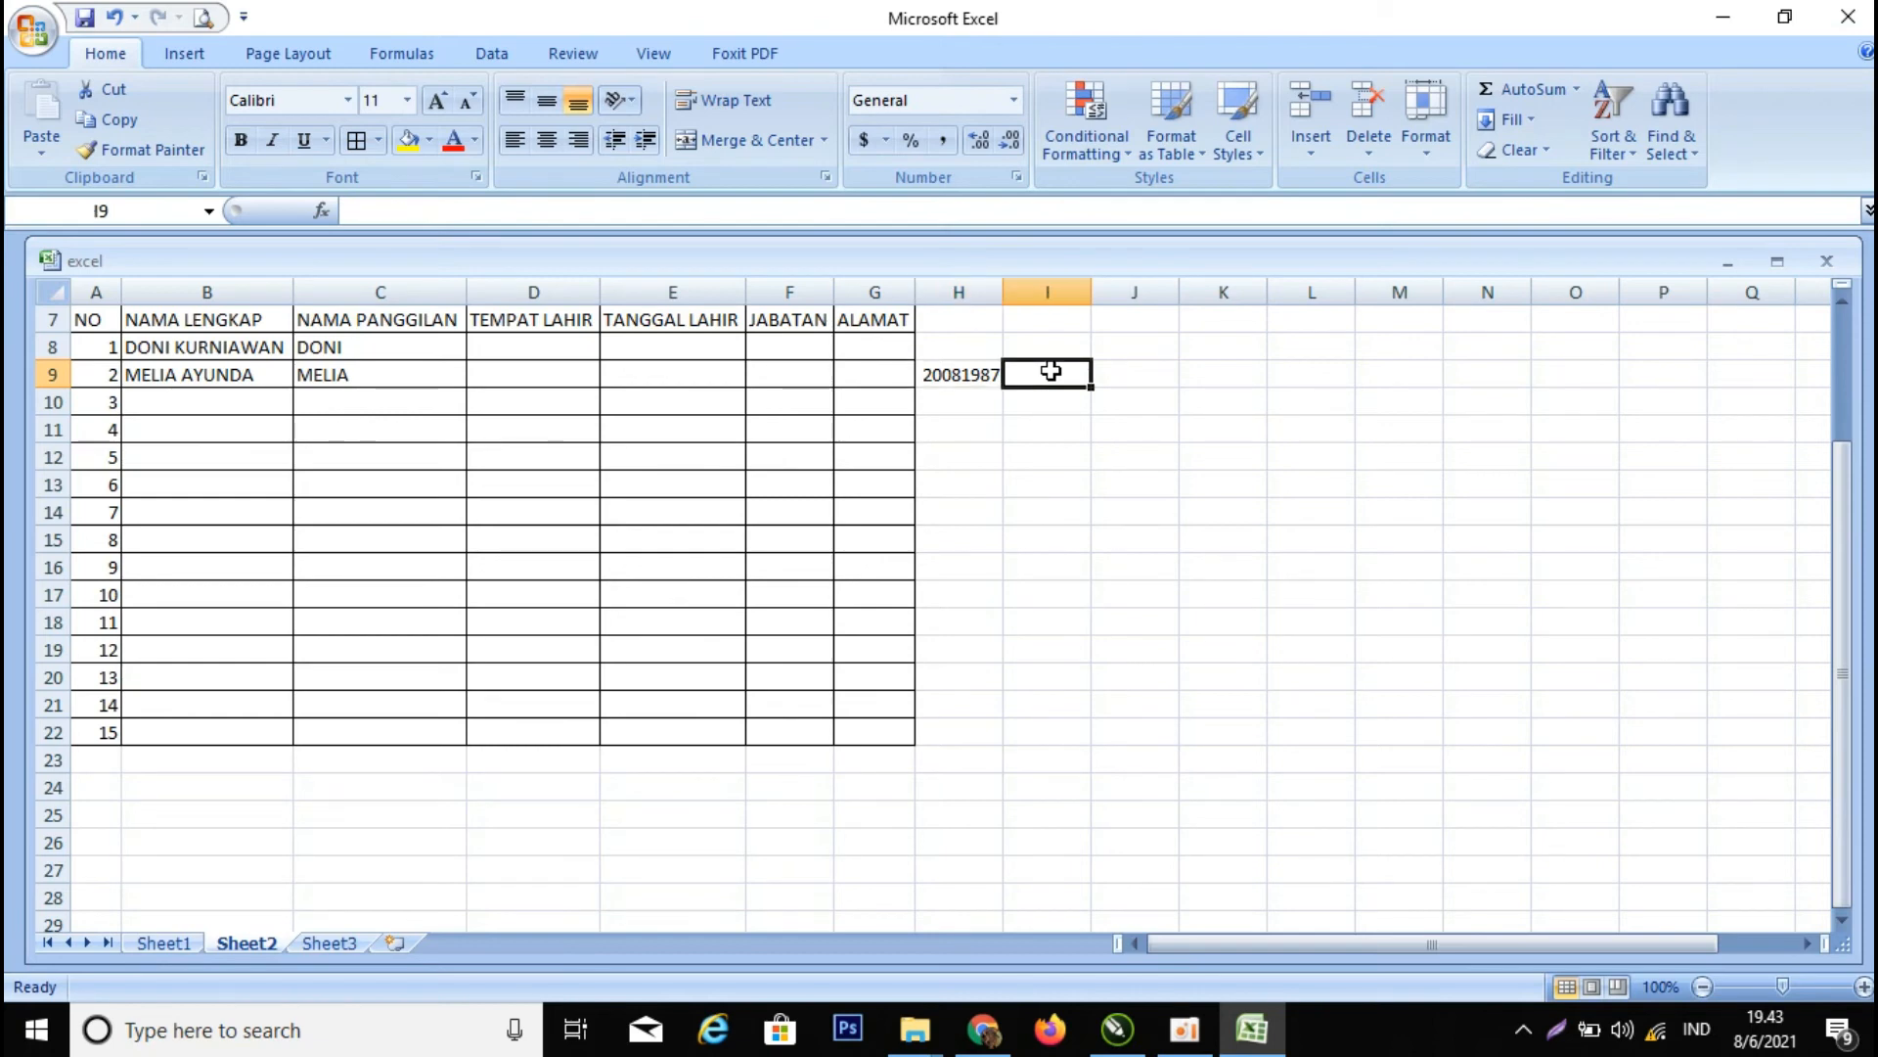
text(=)
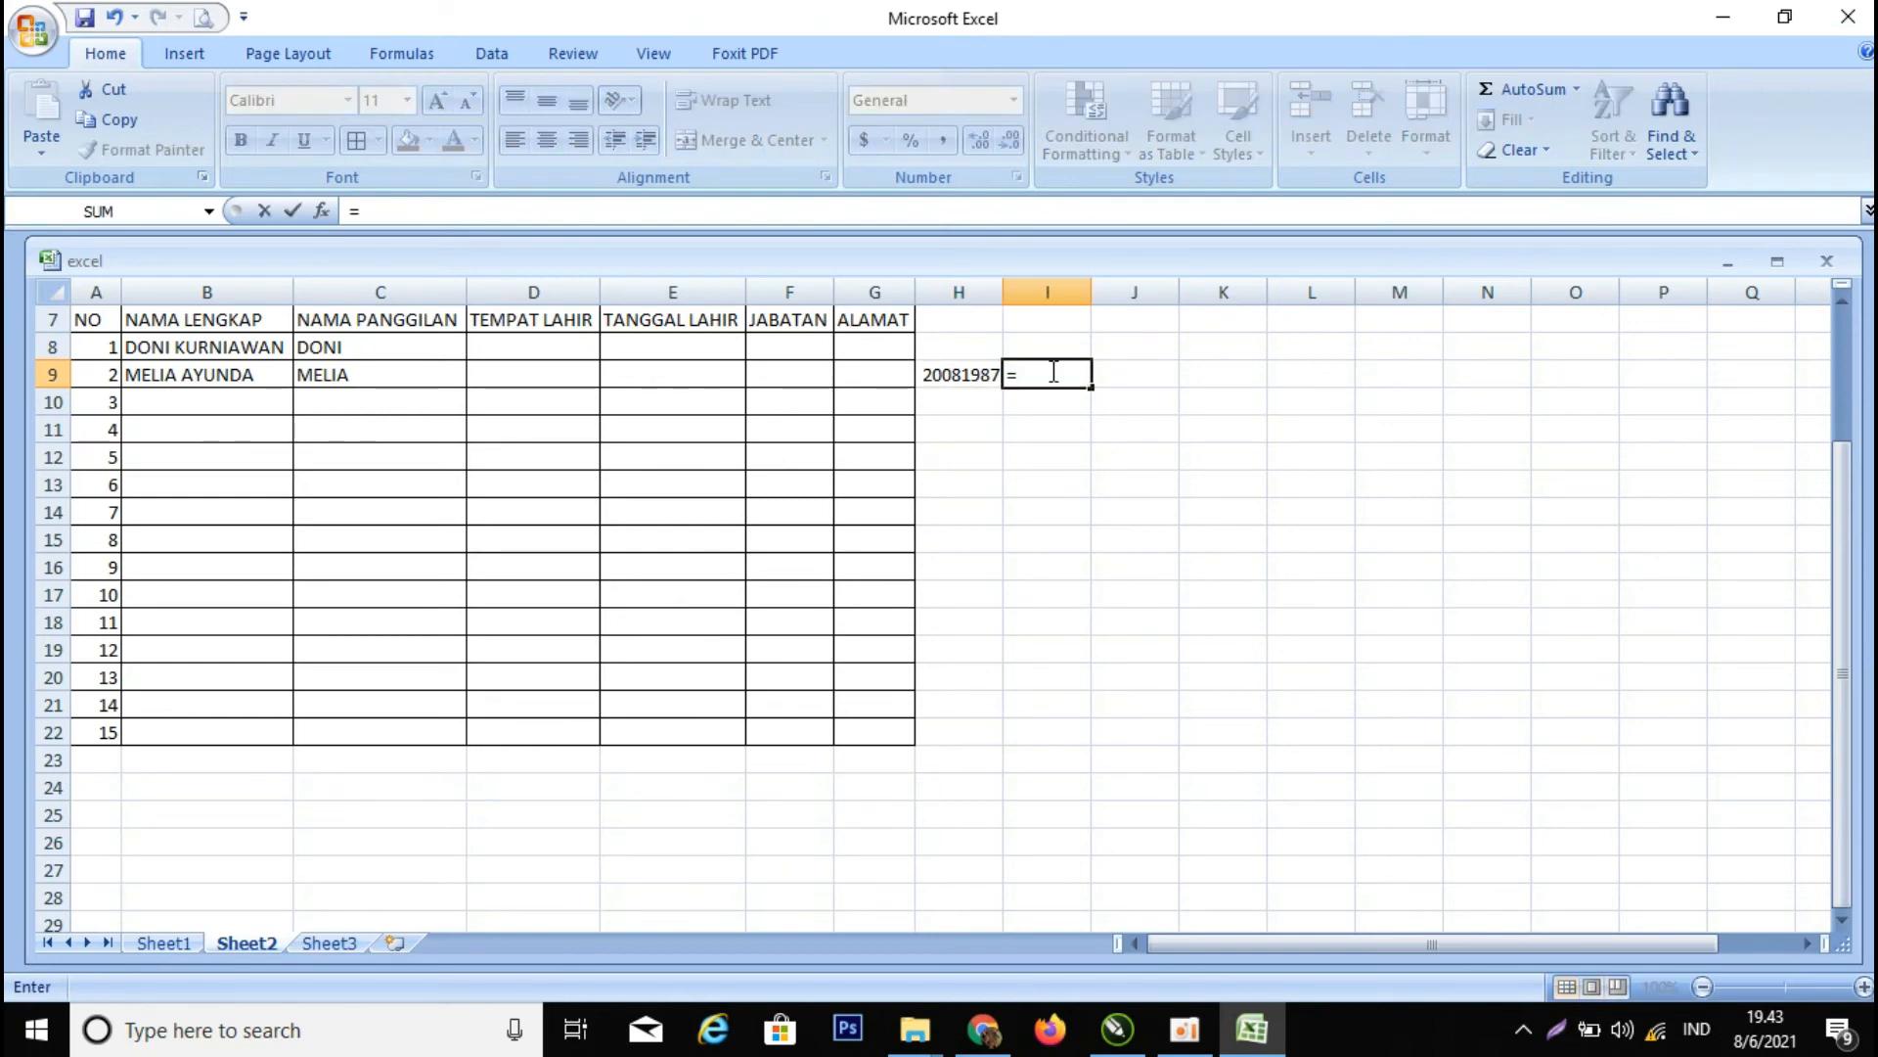
text(RI)
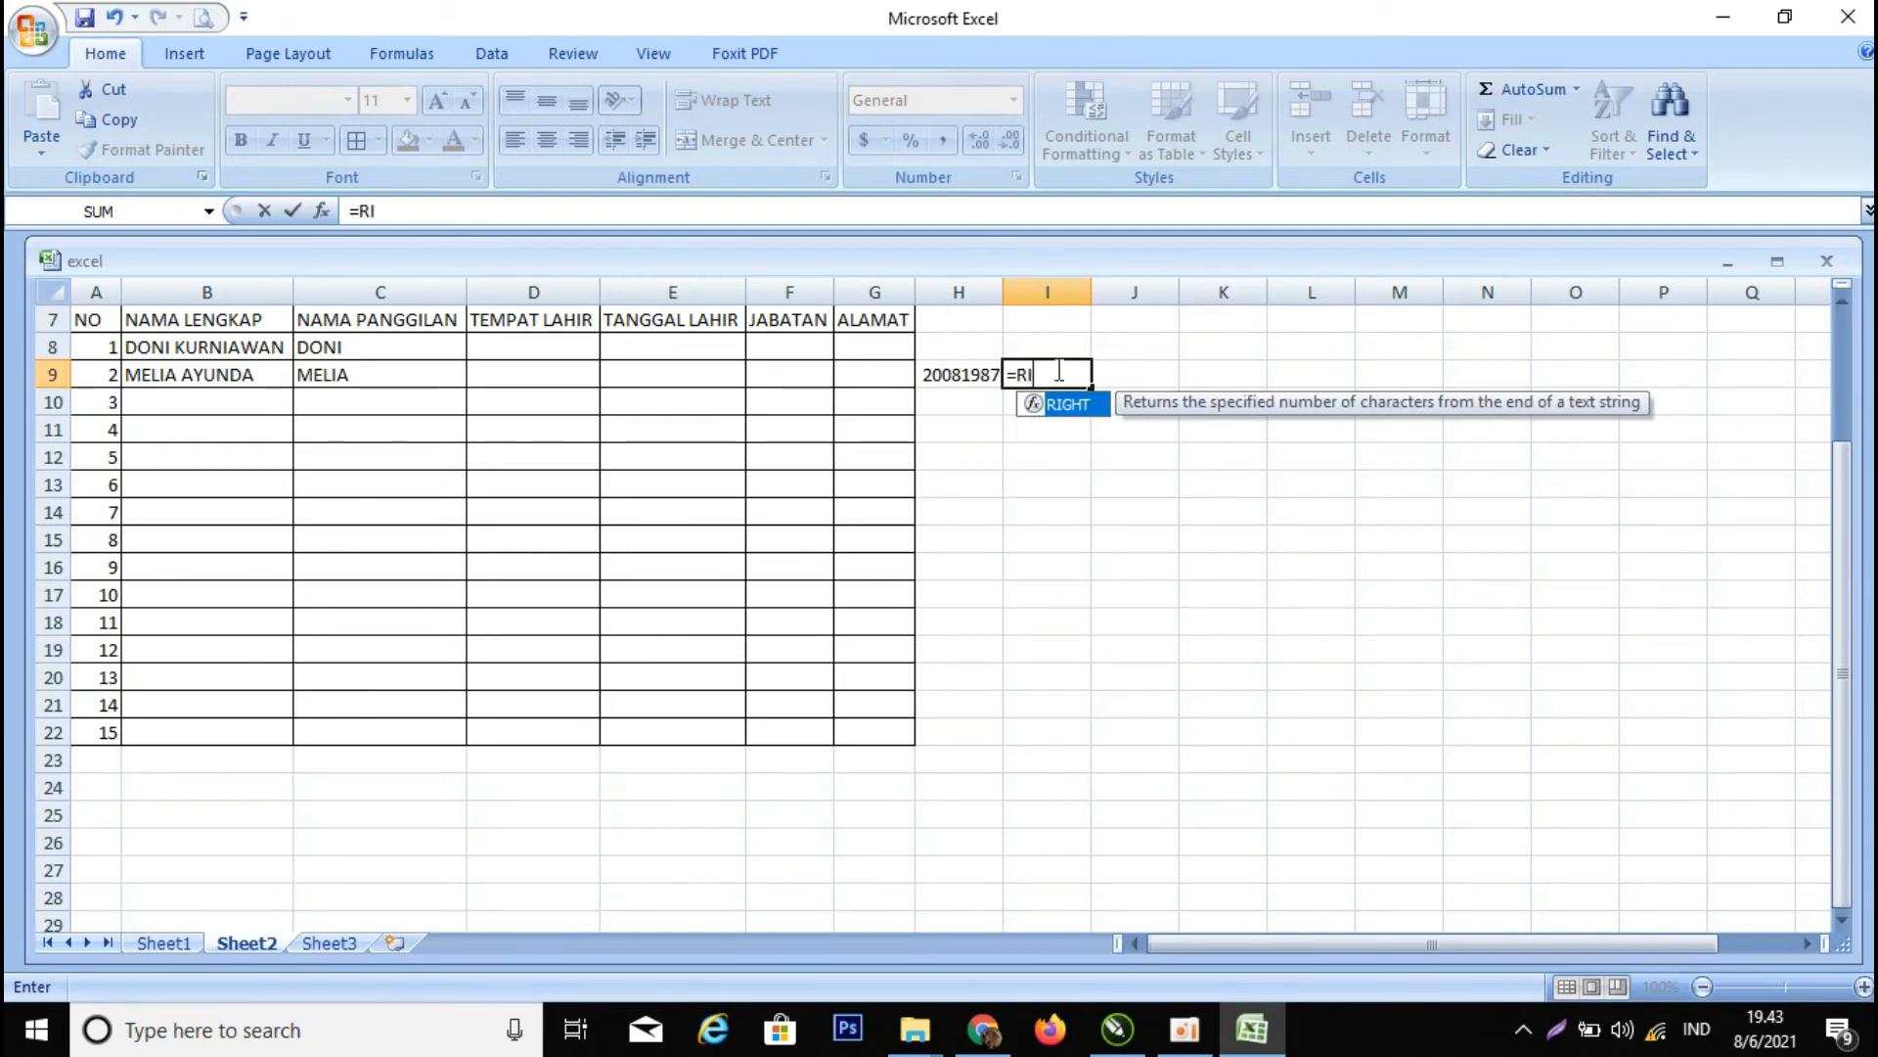
double_click(1068, 405)
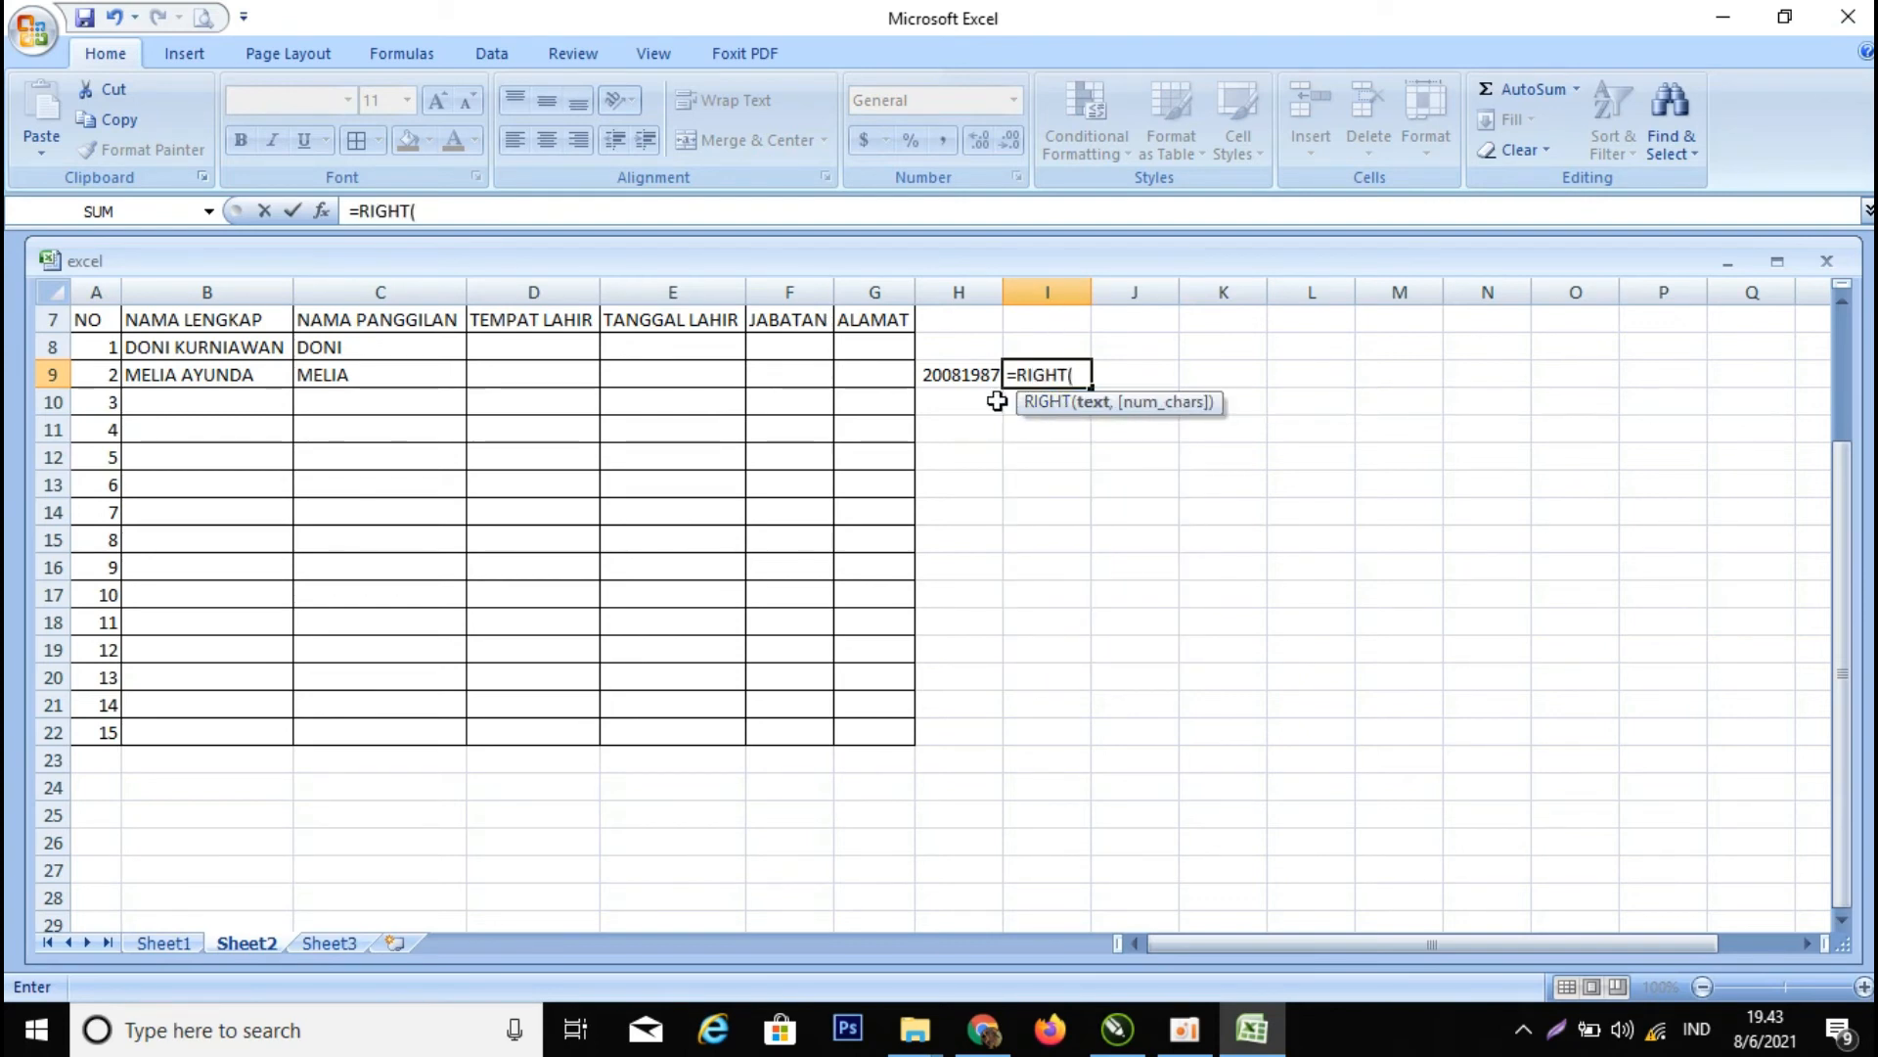
click(930, 365)
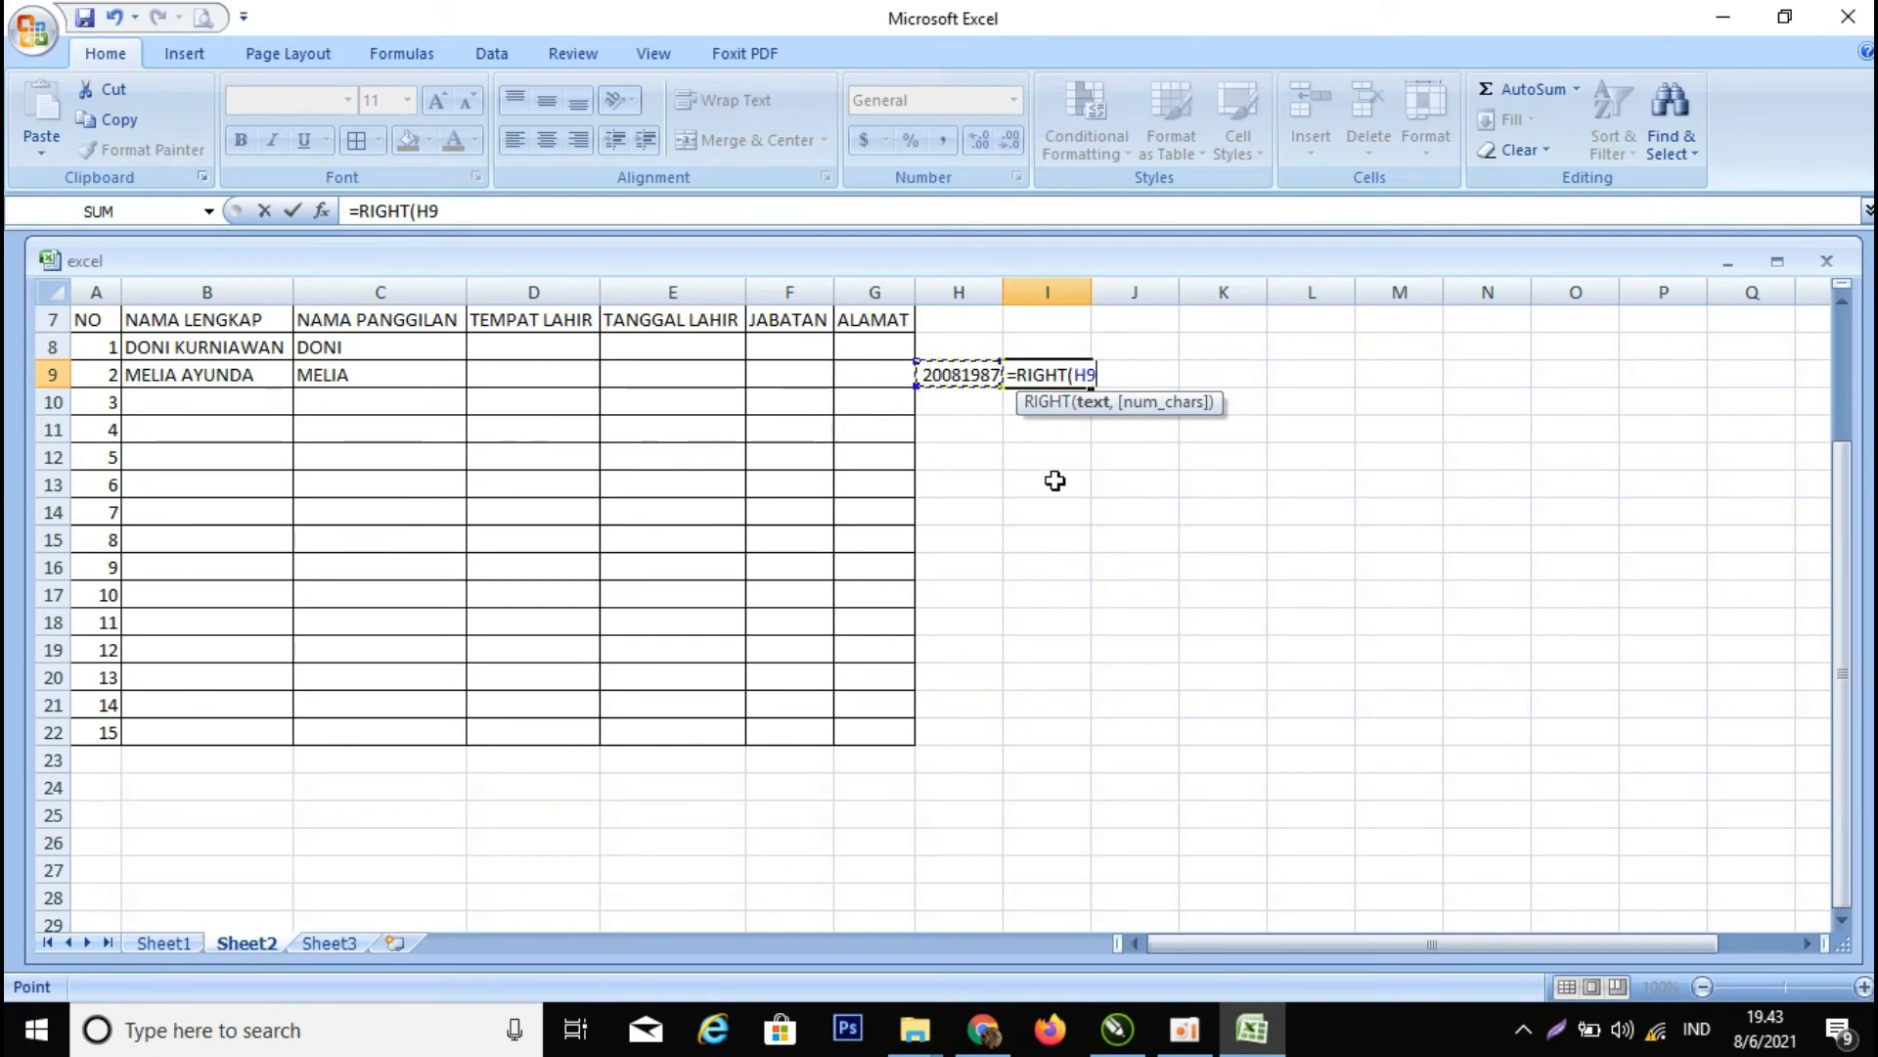
text(,)
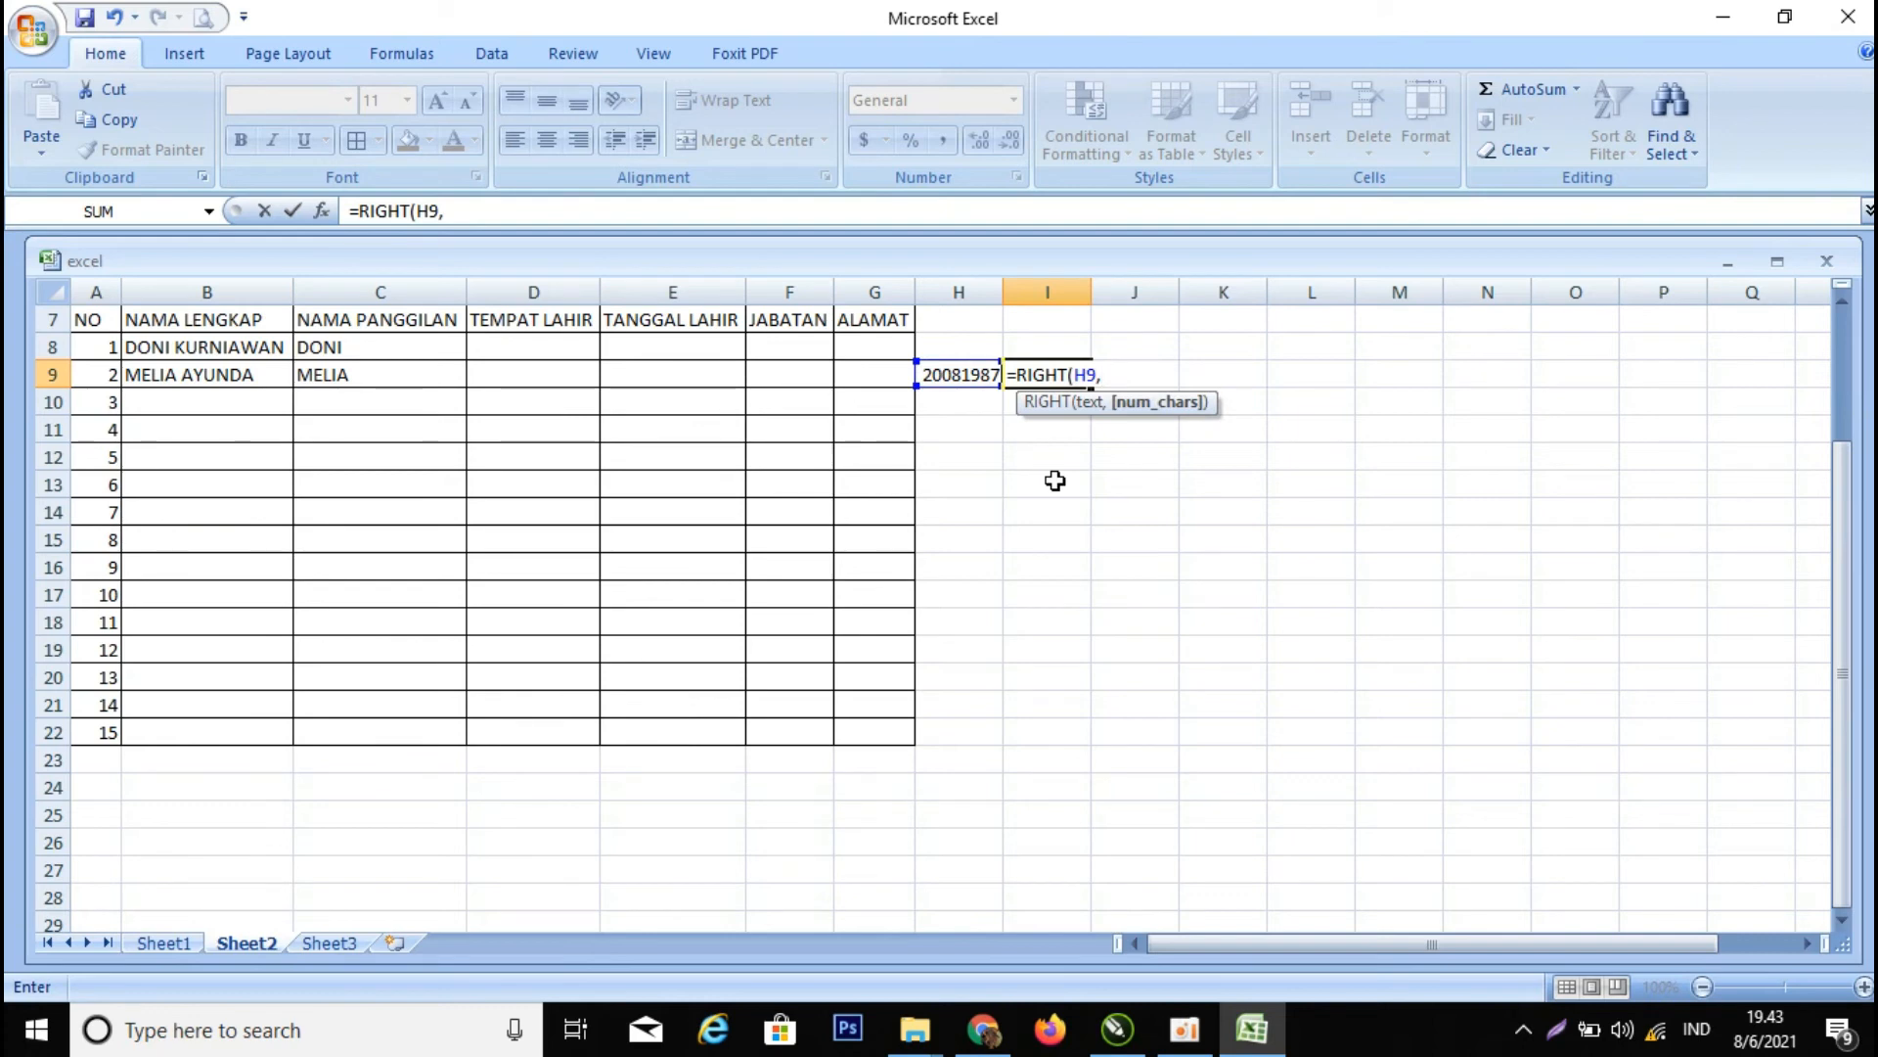
text(4))
key(Return)
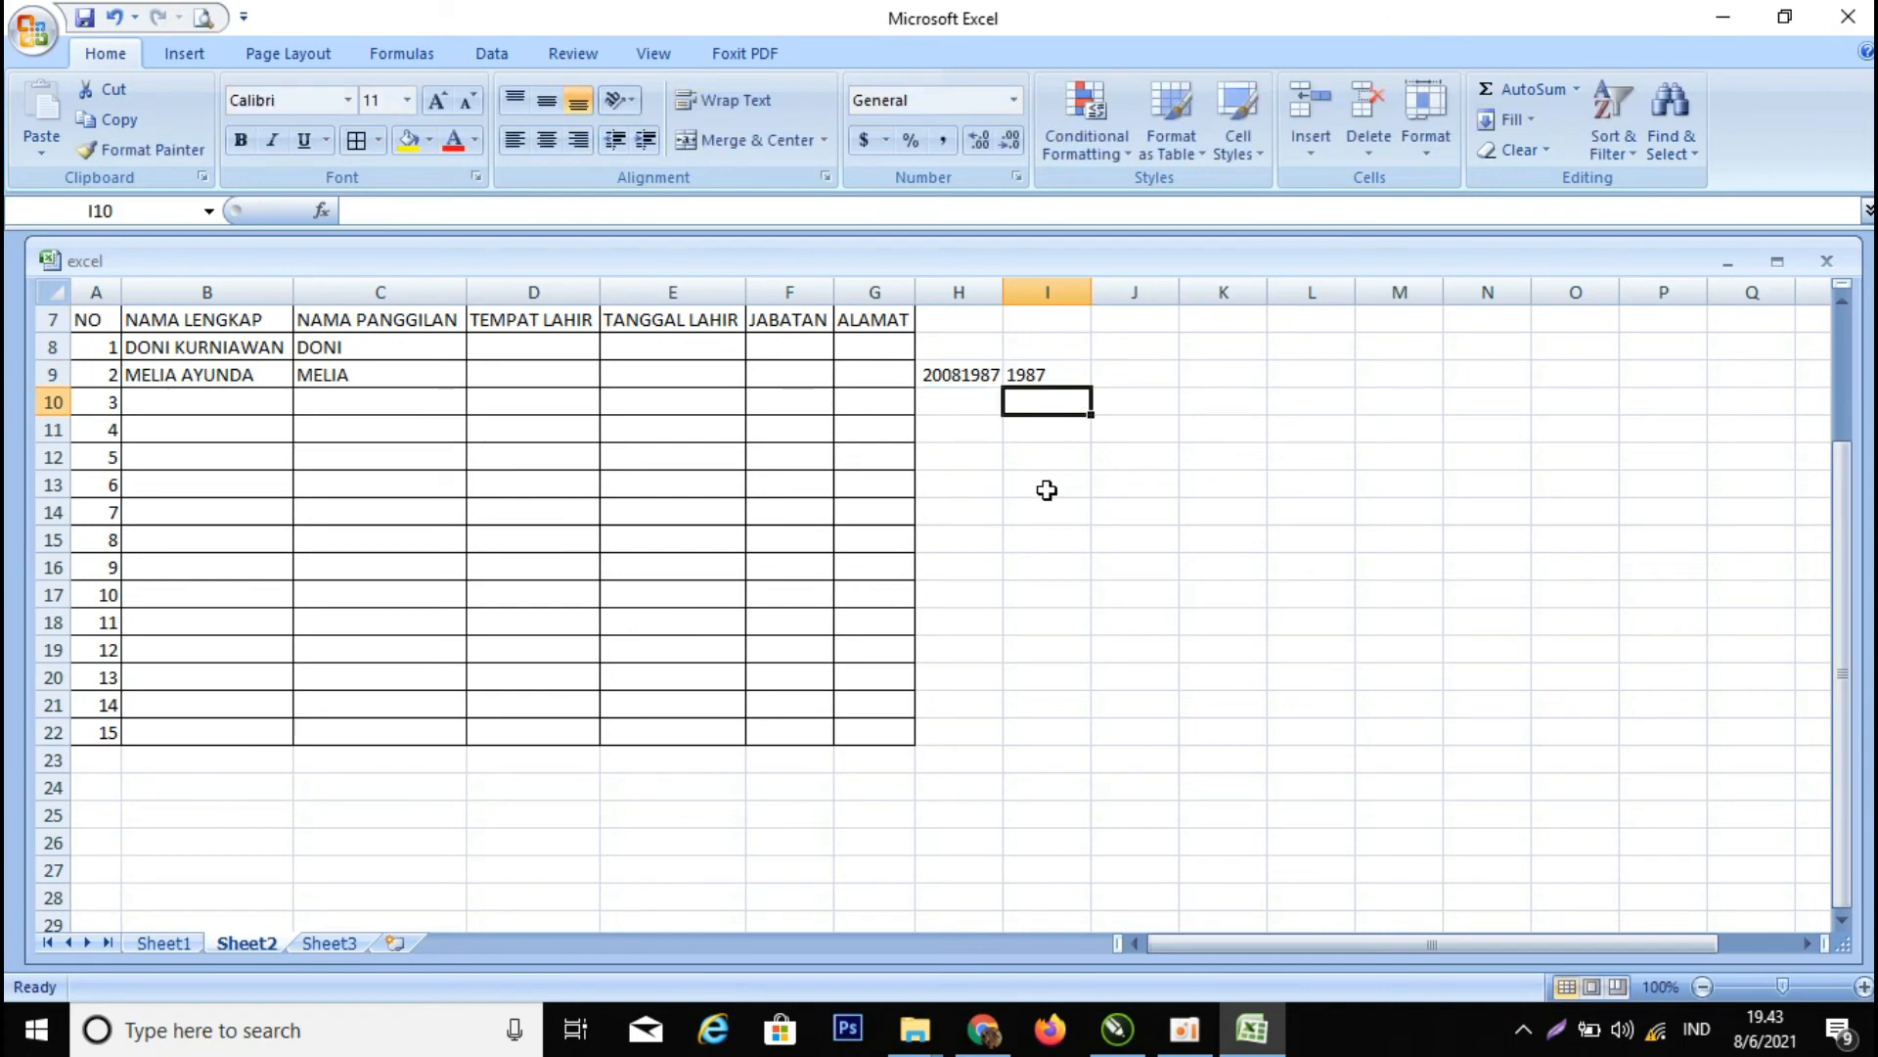
click(1028, 374)
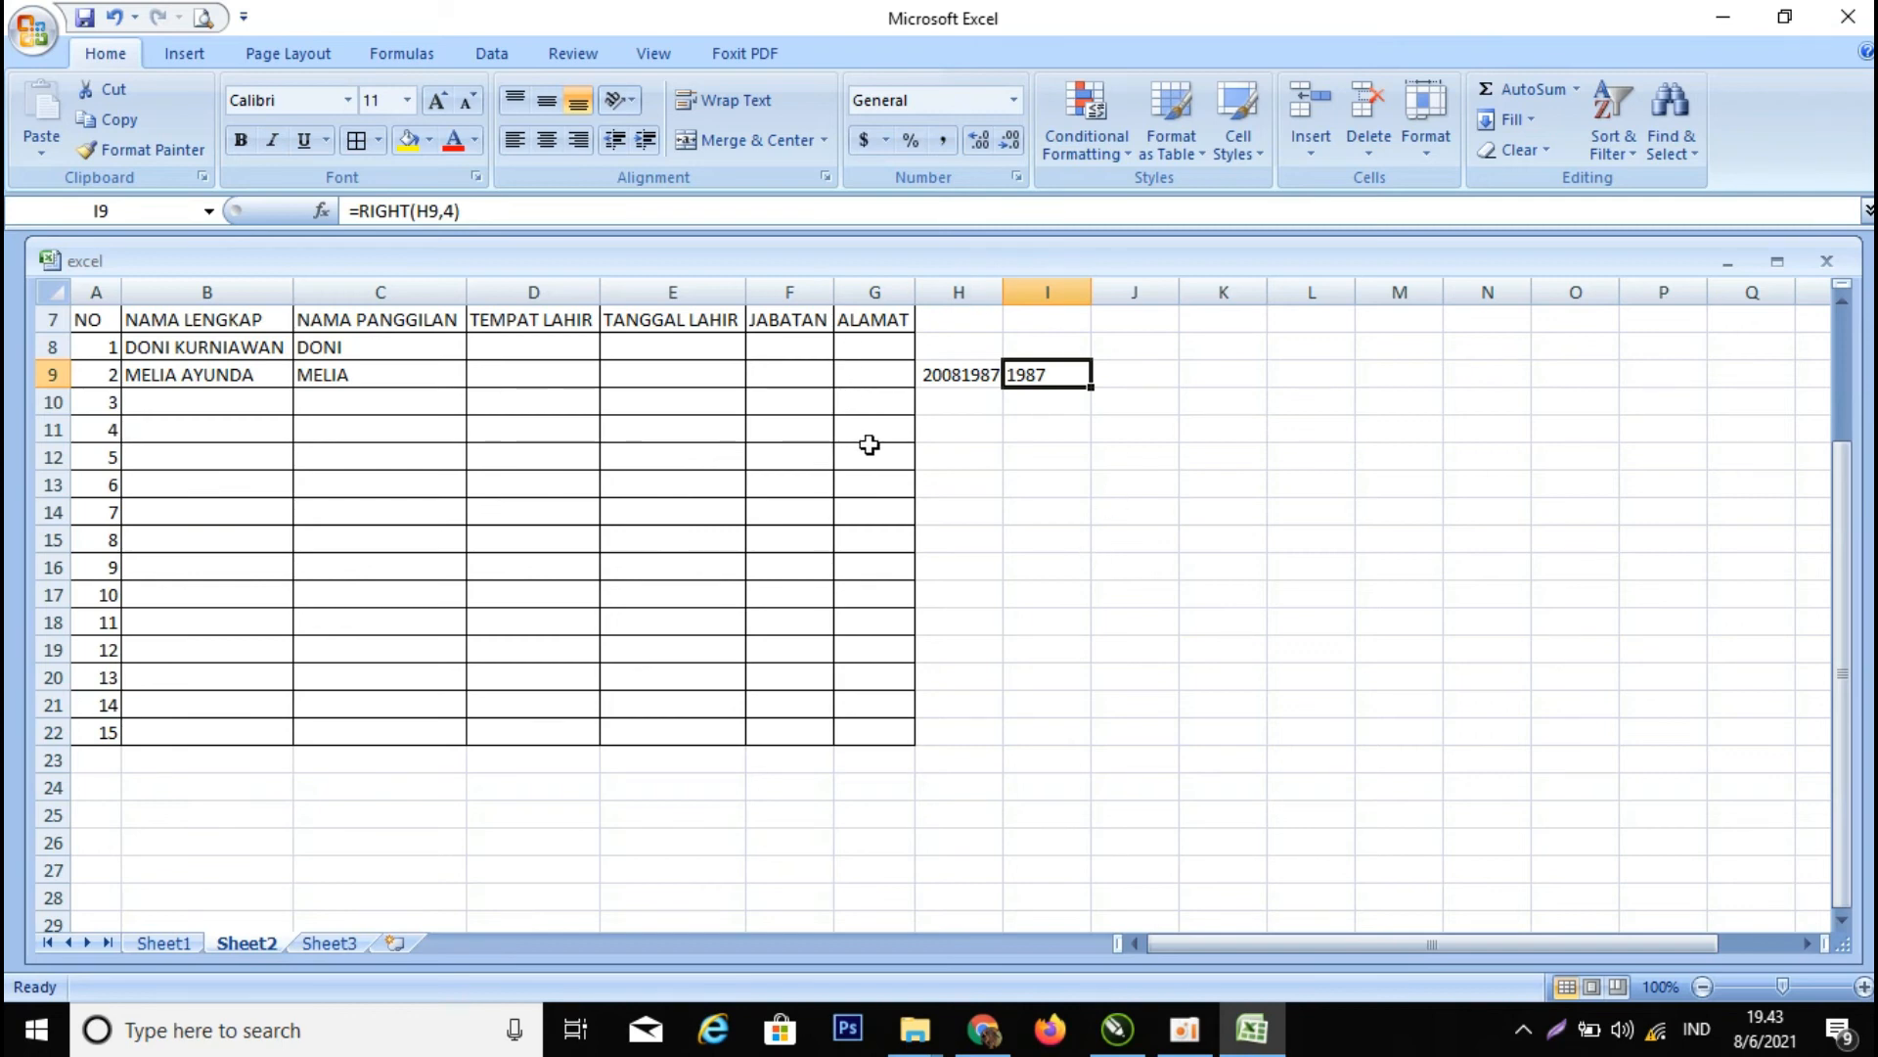
- Join nickname and position in J8 with =C8&" = "&F8 and fill the formula down to J9
click(515, 341)
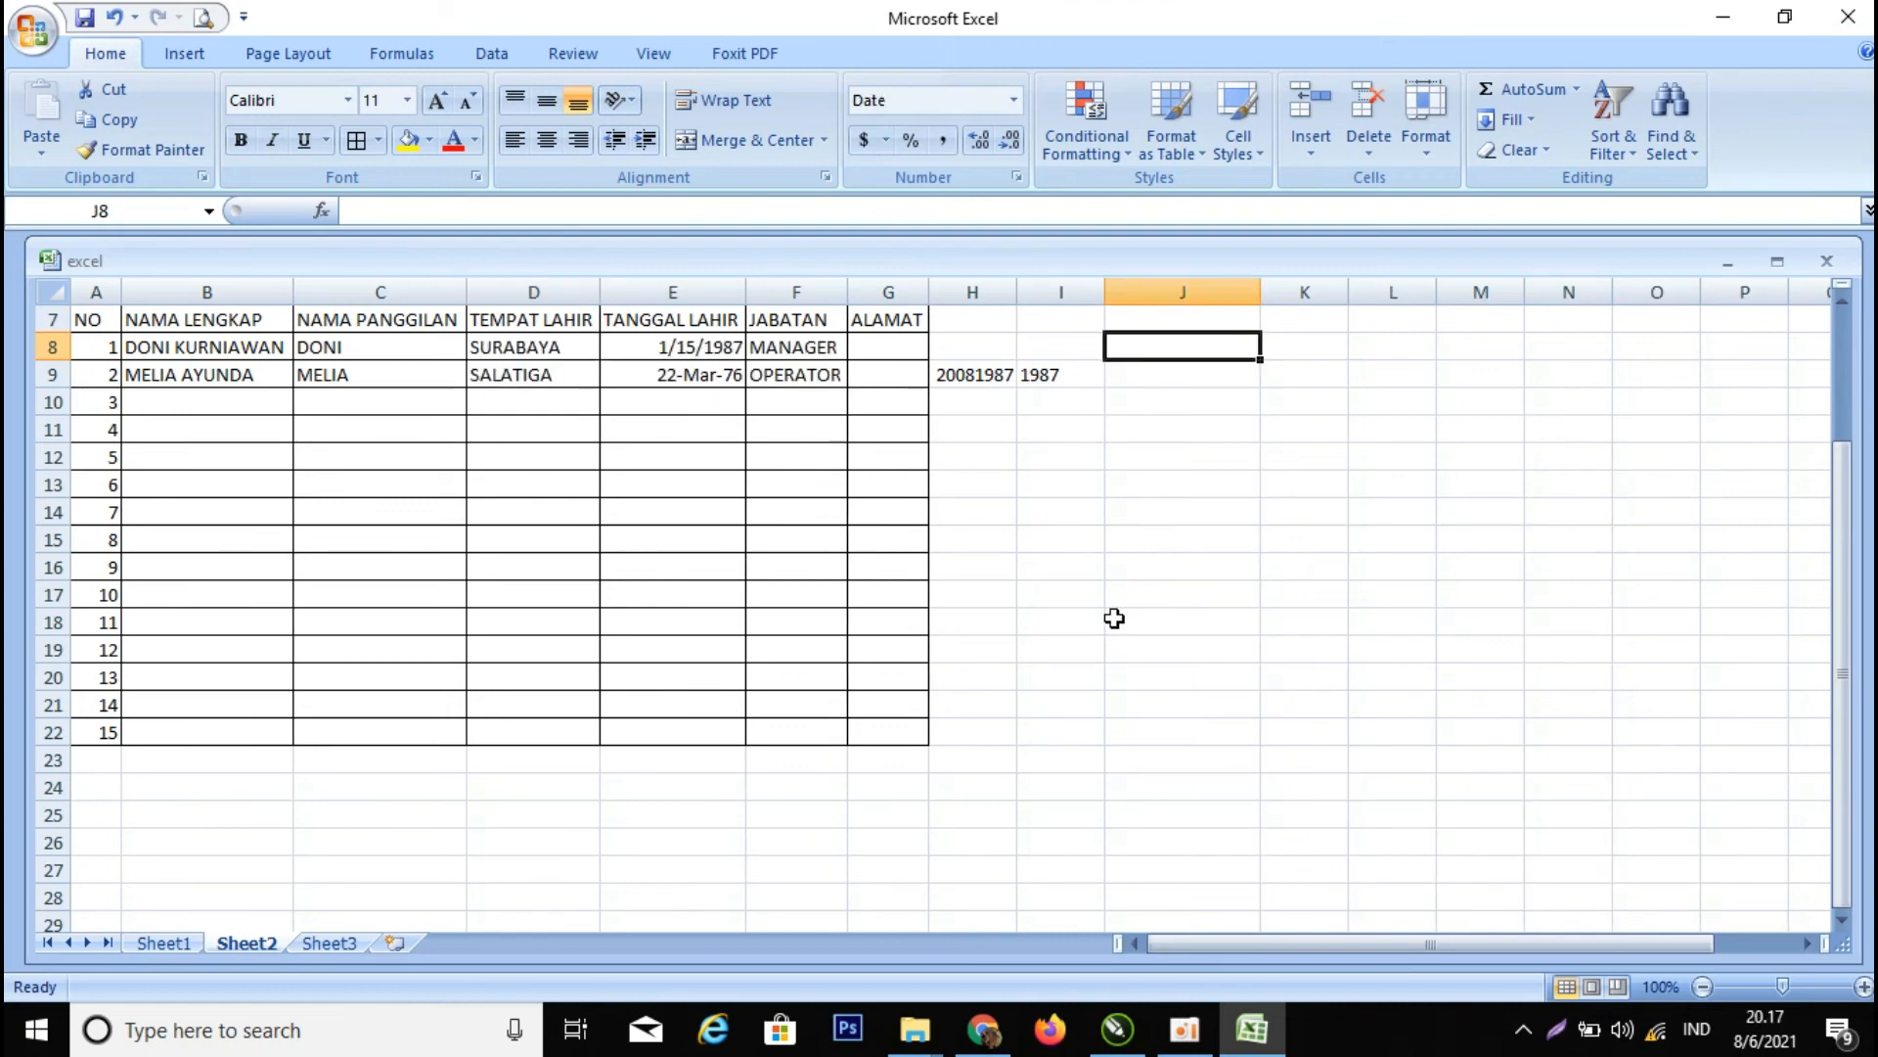
text(=)
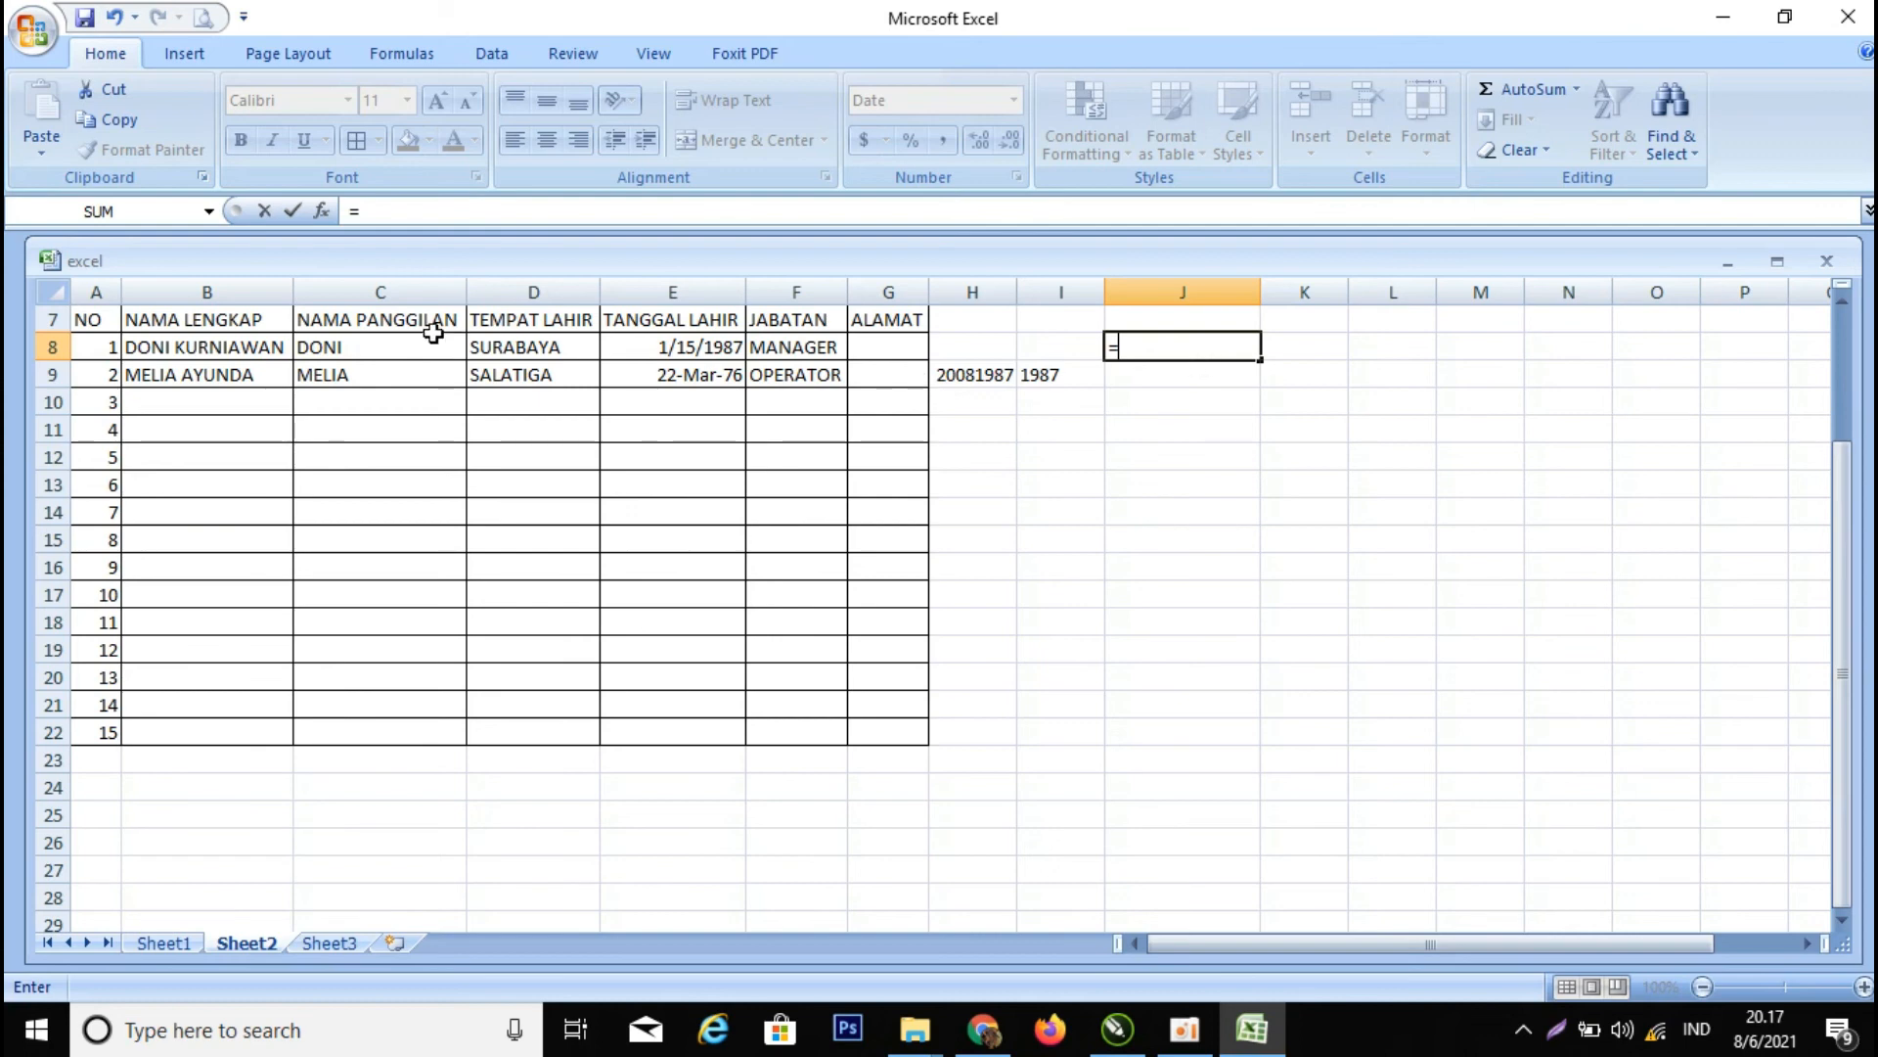
click(391, 344)
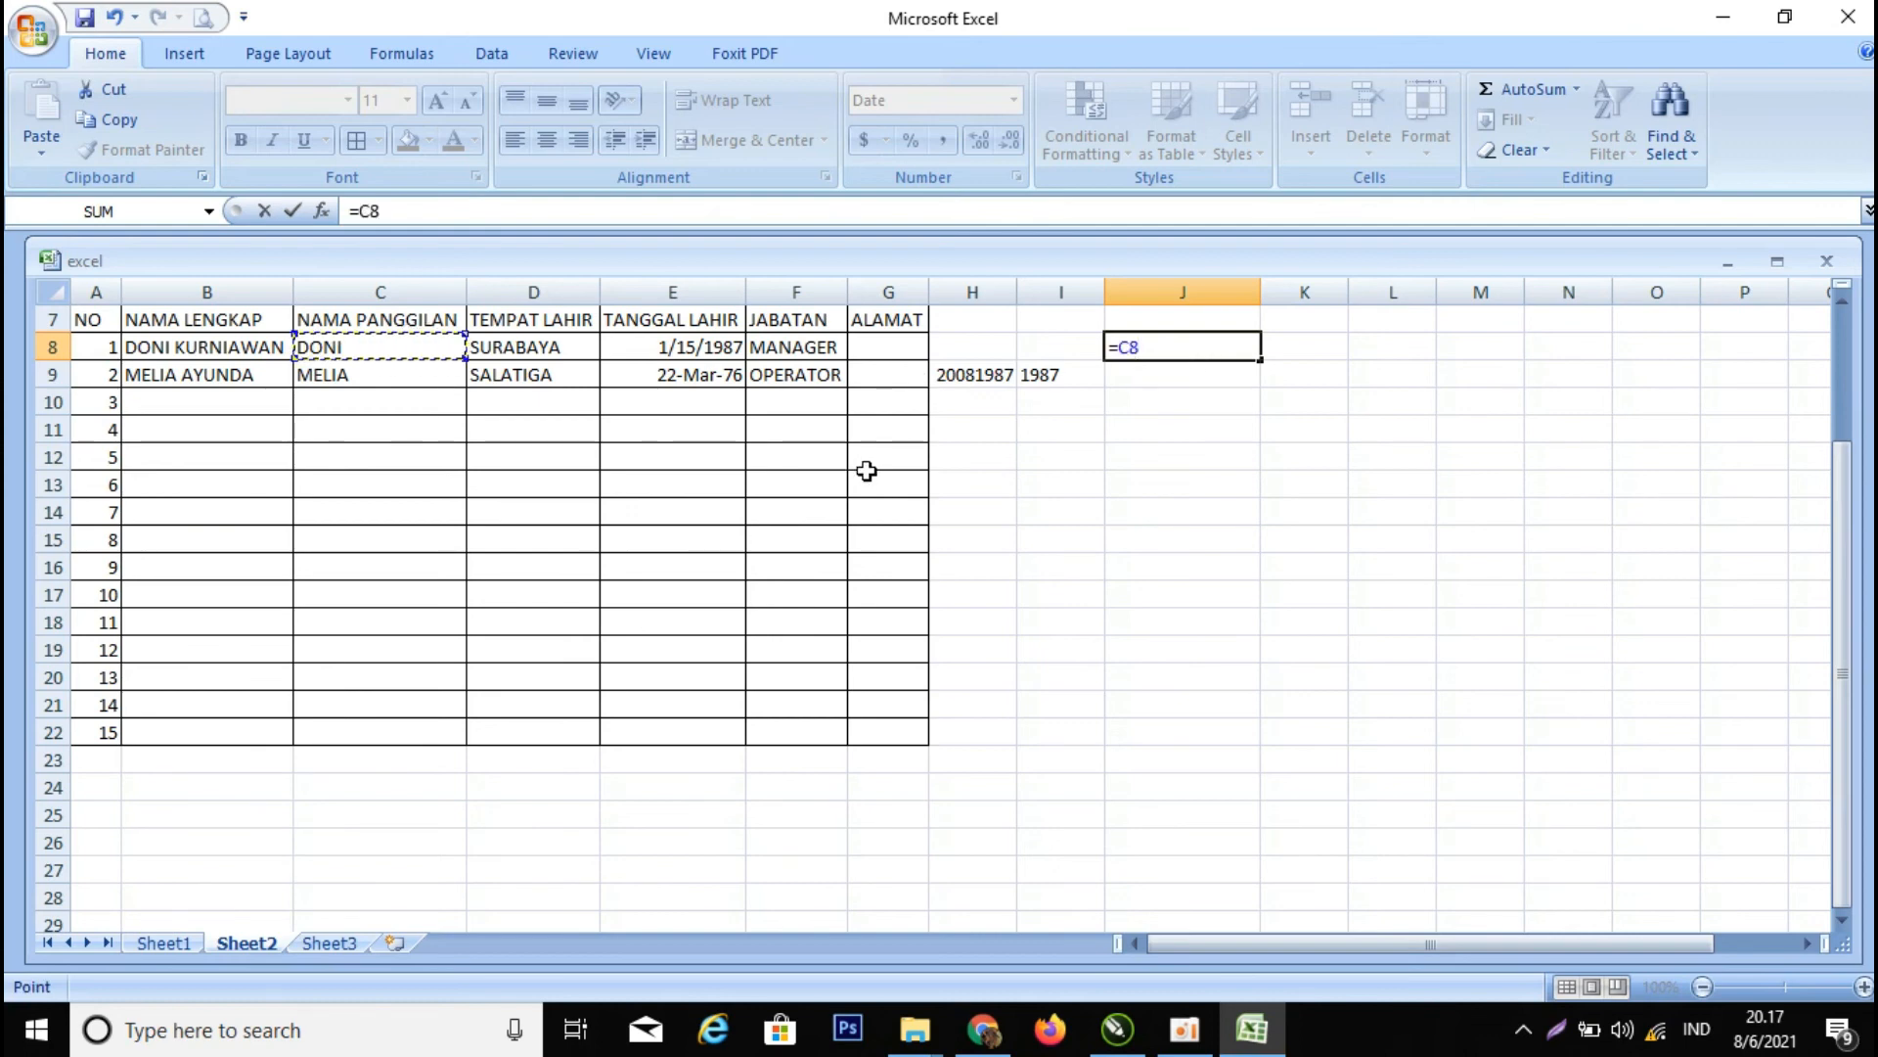
text(&")
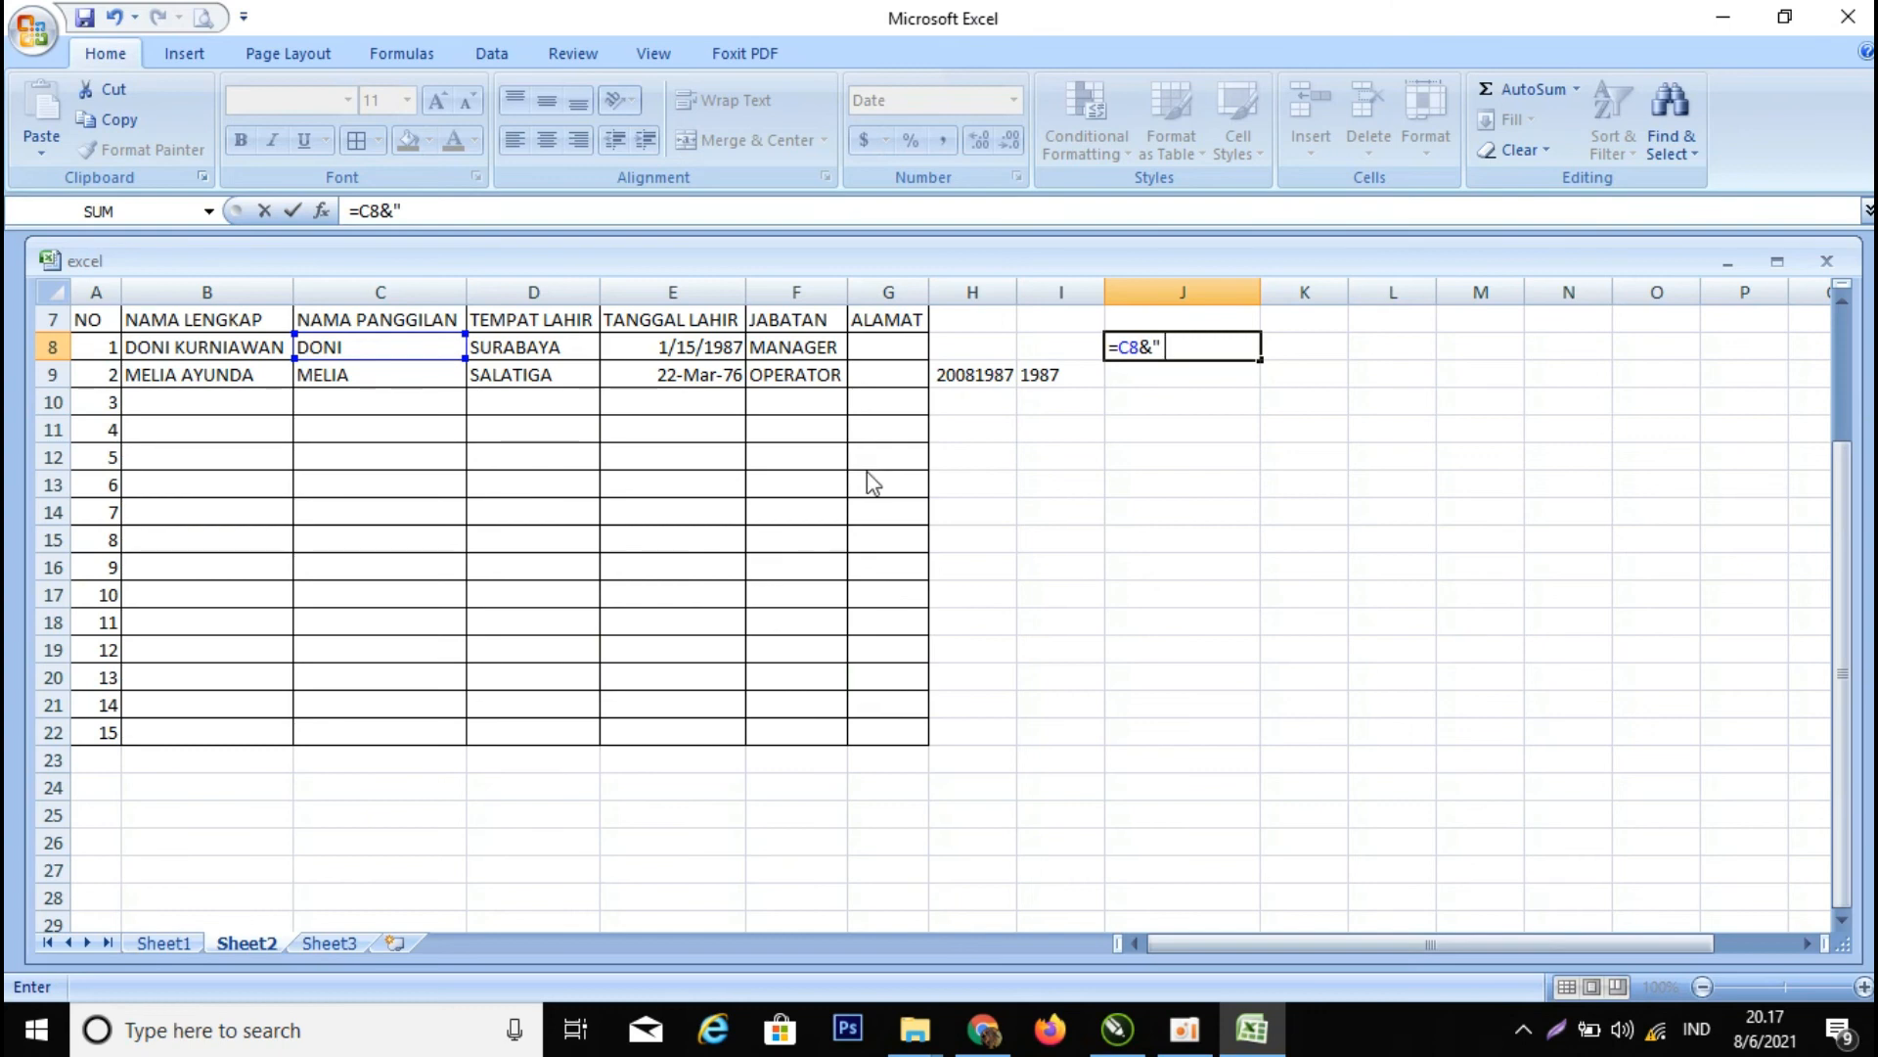
text( ")
key(BackSpace)
key(BackSpace)
text(= "&)
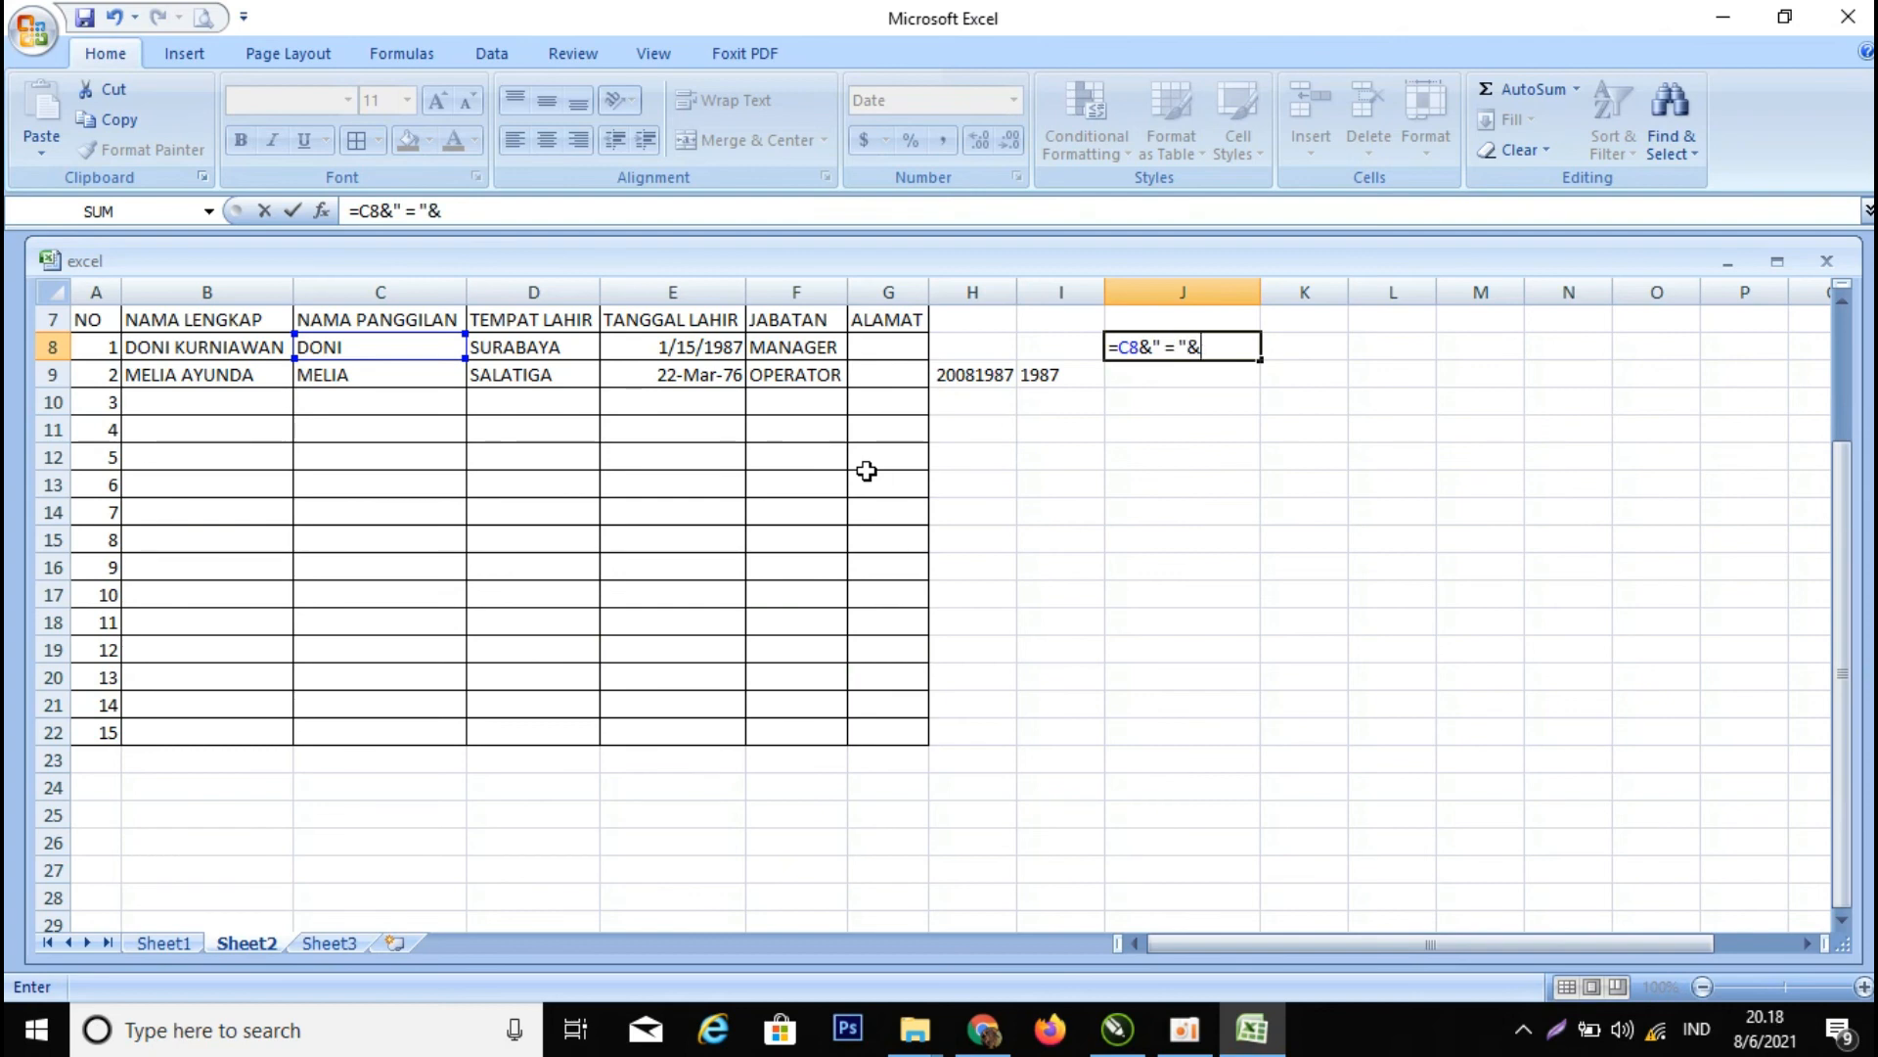
click(815, 350)
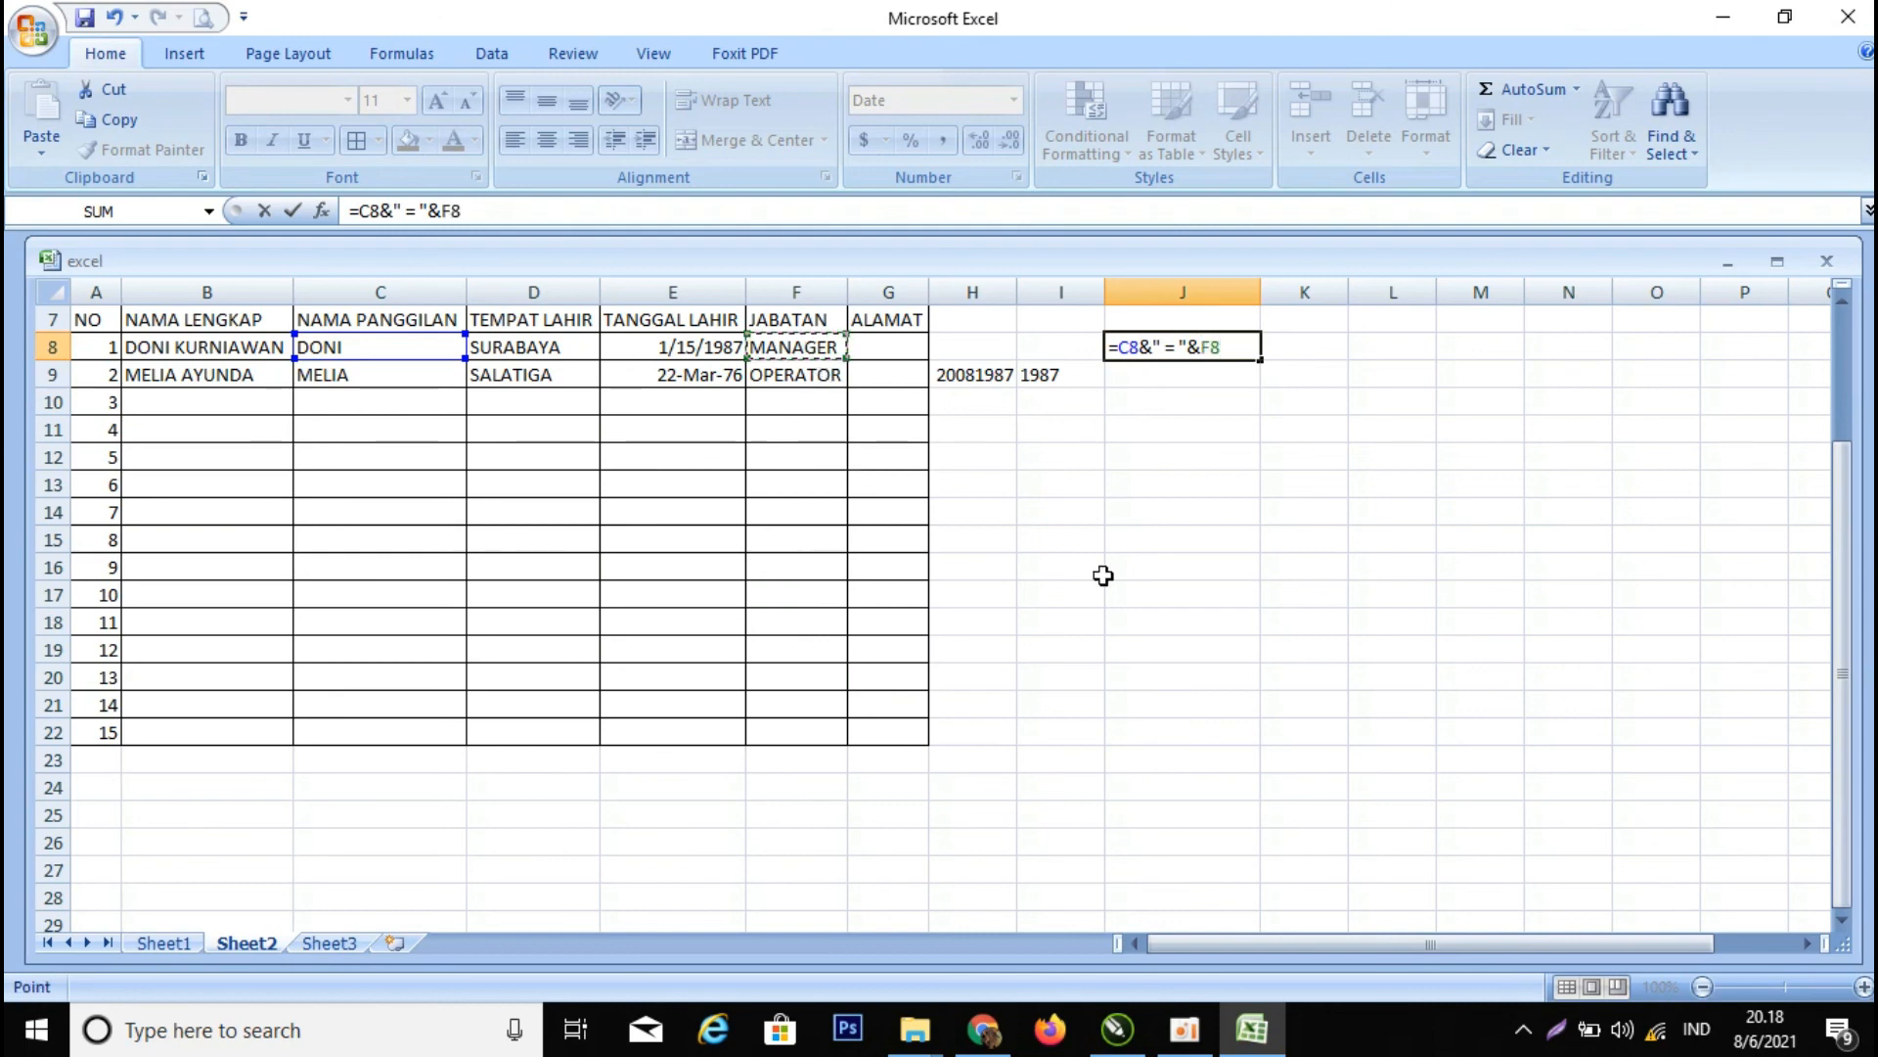
key(Return)
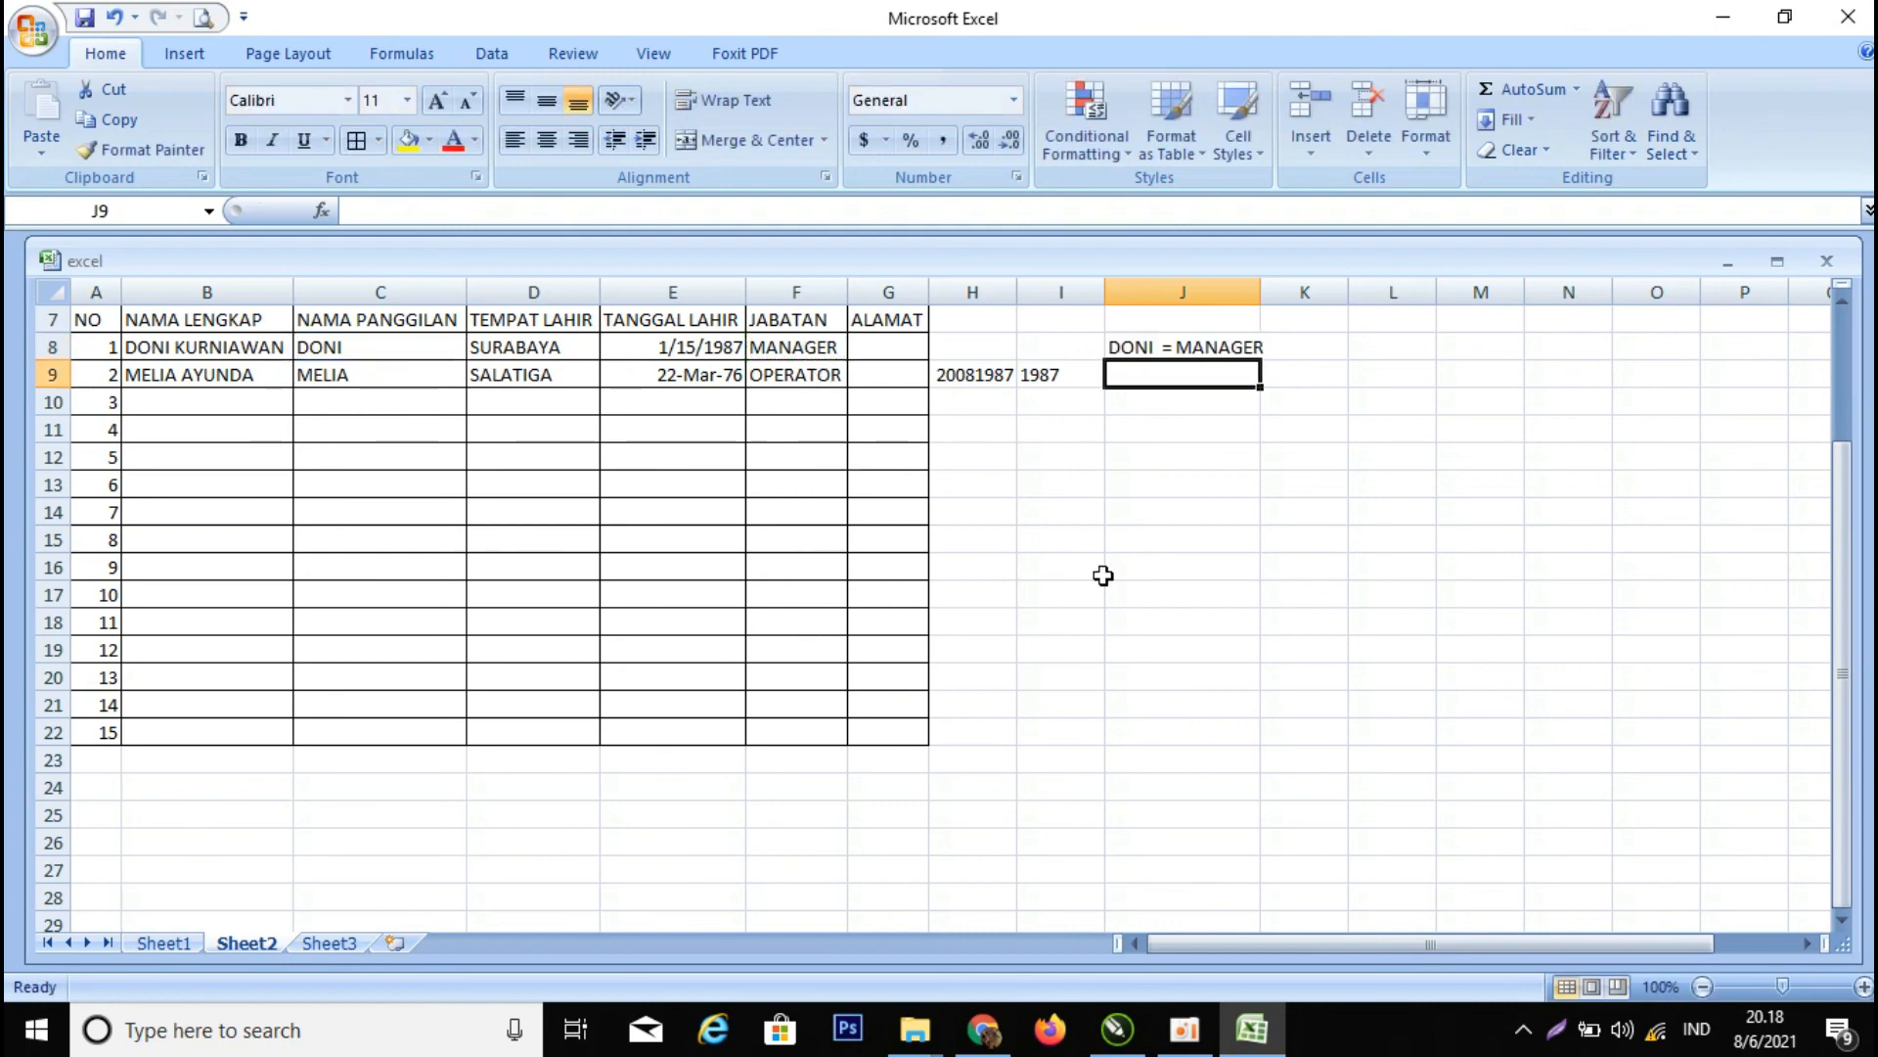
click(1218, 347)
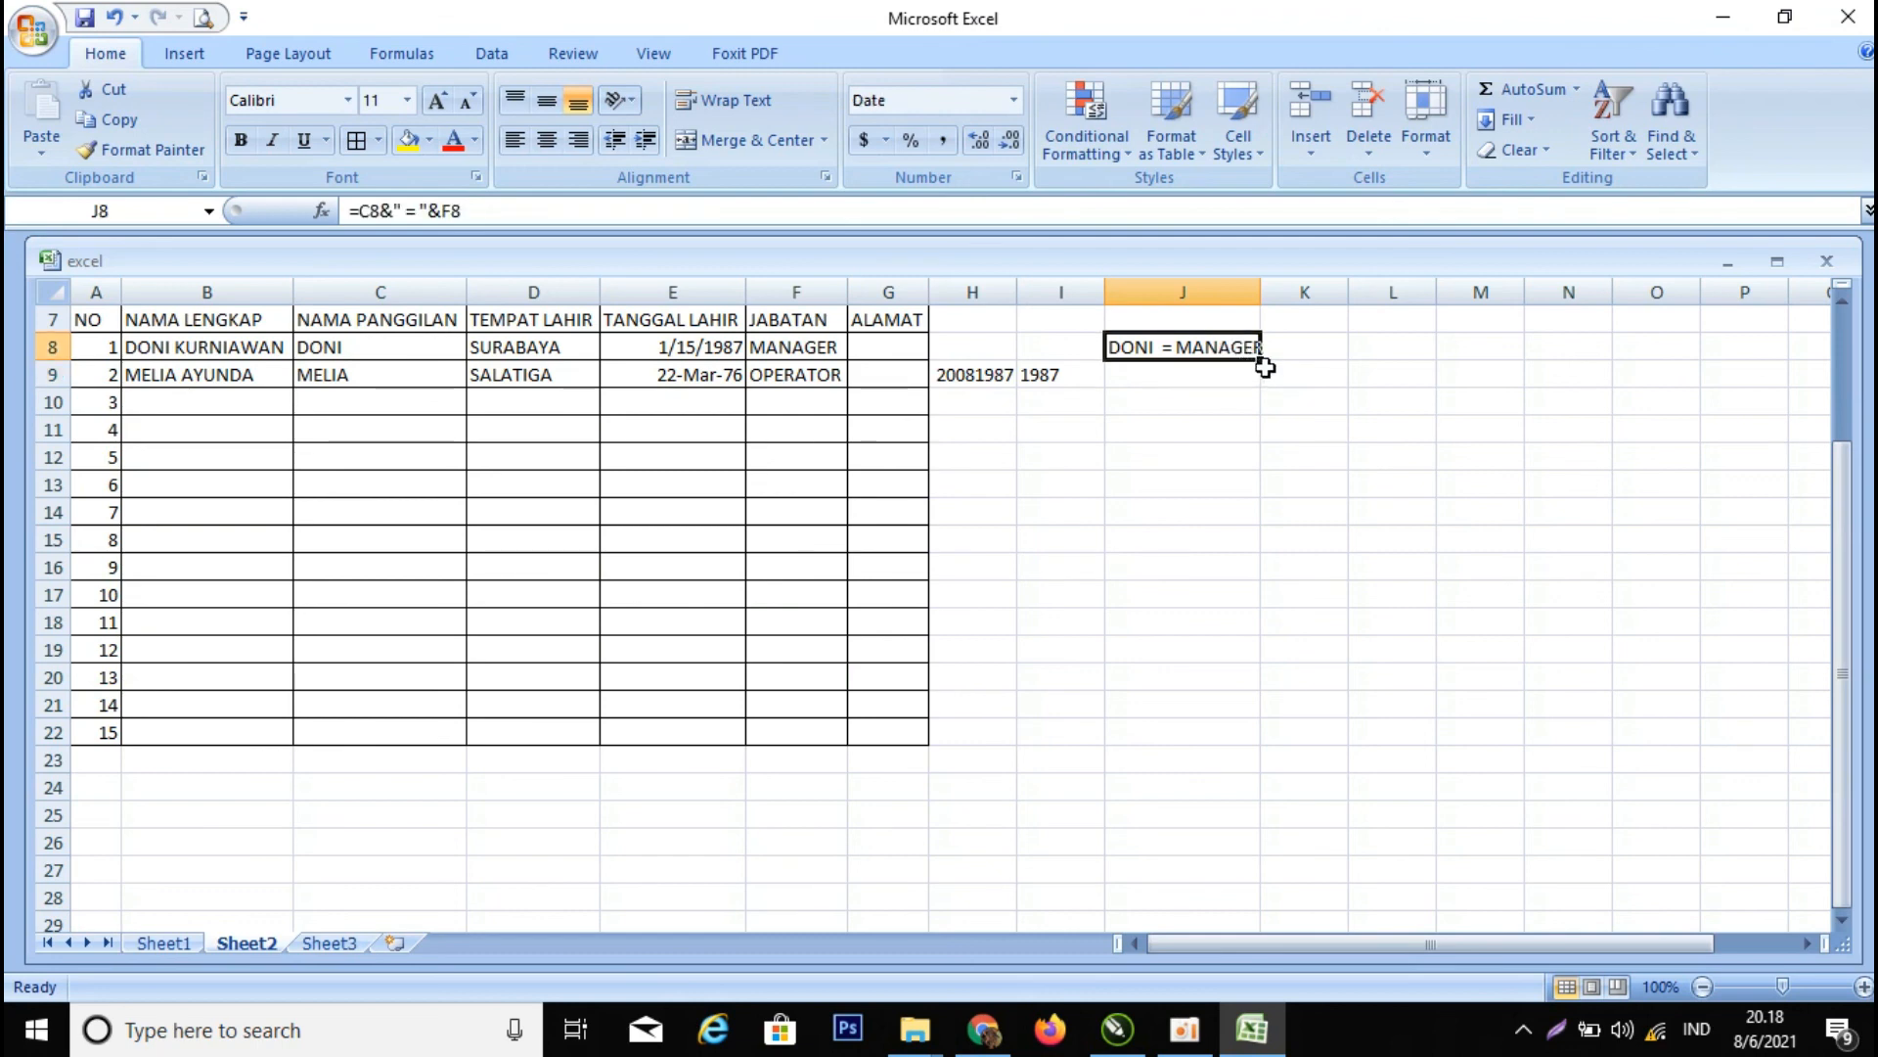
drag(1261, 358, 1263, 385)
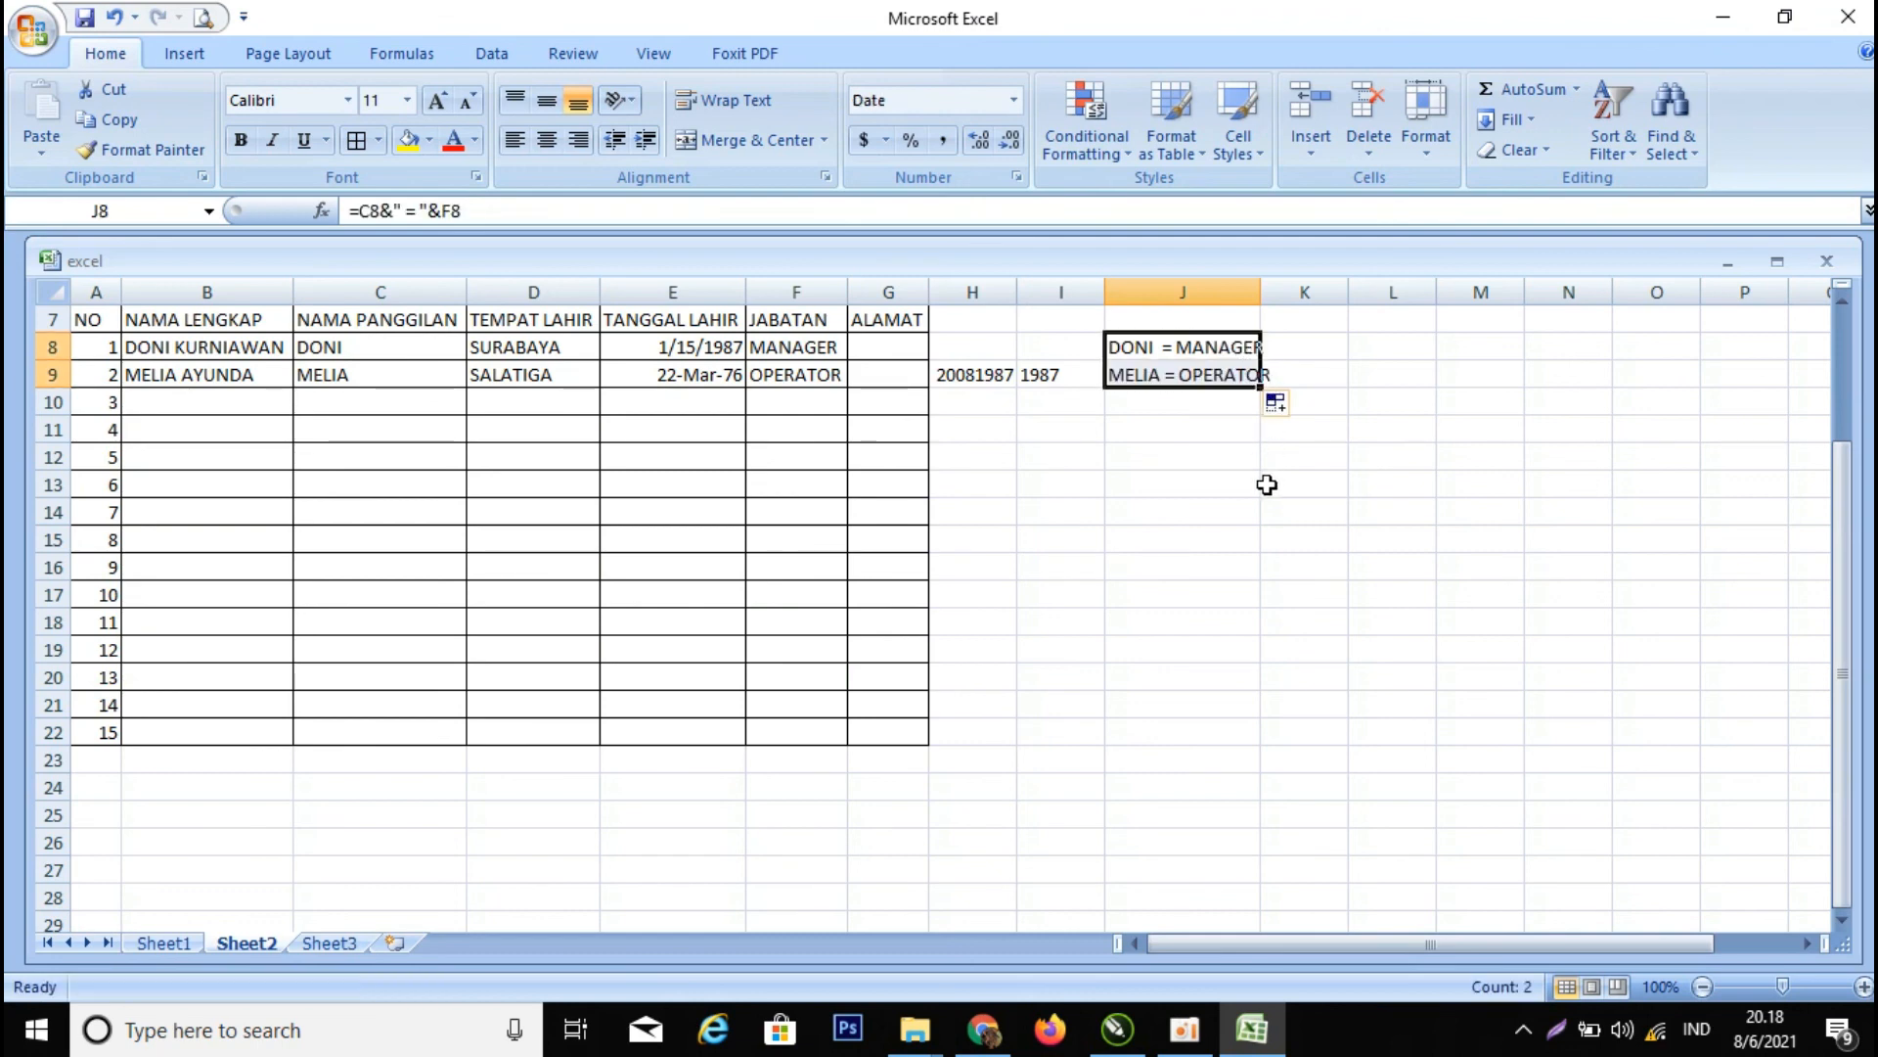